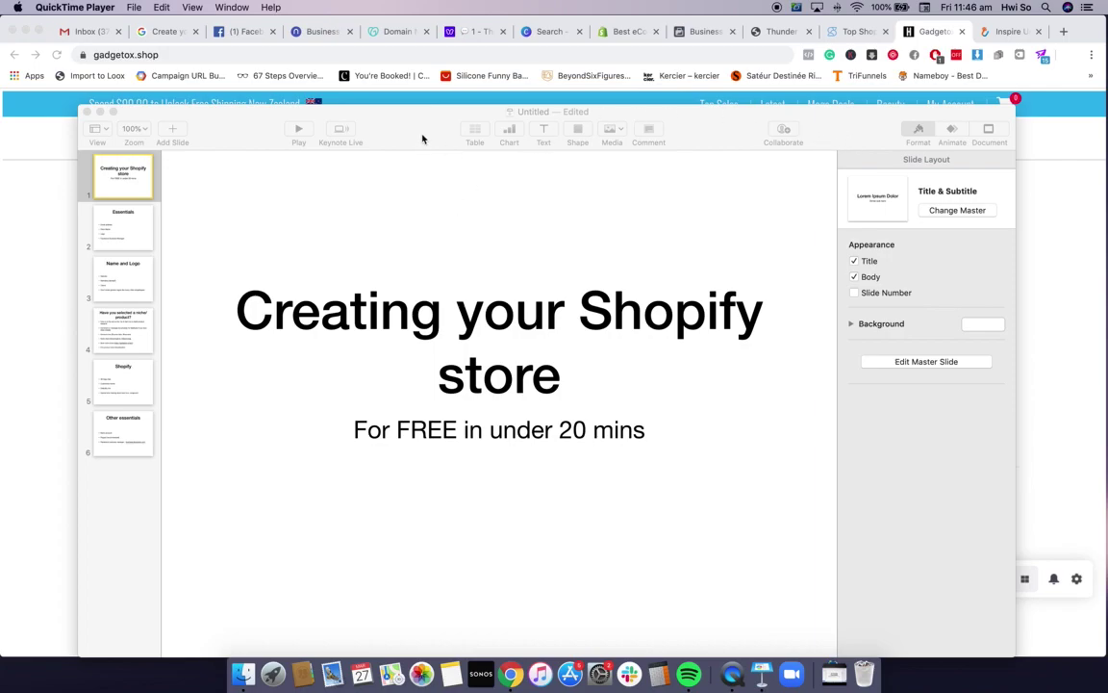
Show Keynote's Essentials slide, then switch to Chrome's Google account sign-up page
{"action": "left_click", "coordinate": [374, 132]}
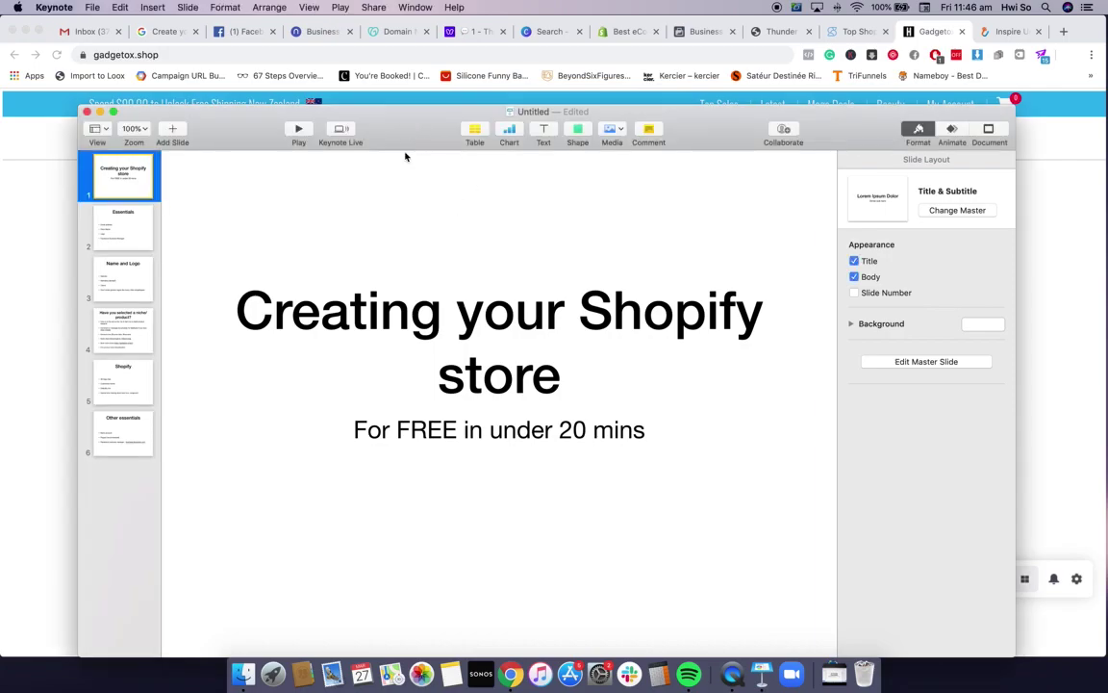
{"action": "left_click", "coordinate": [133, 232]}
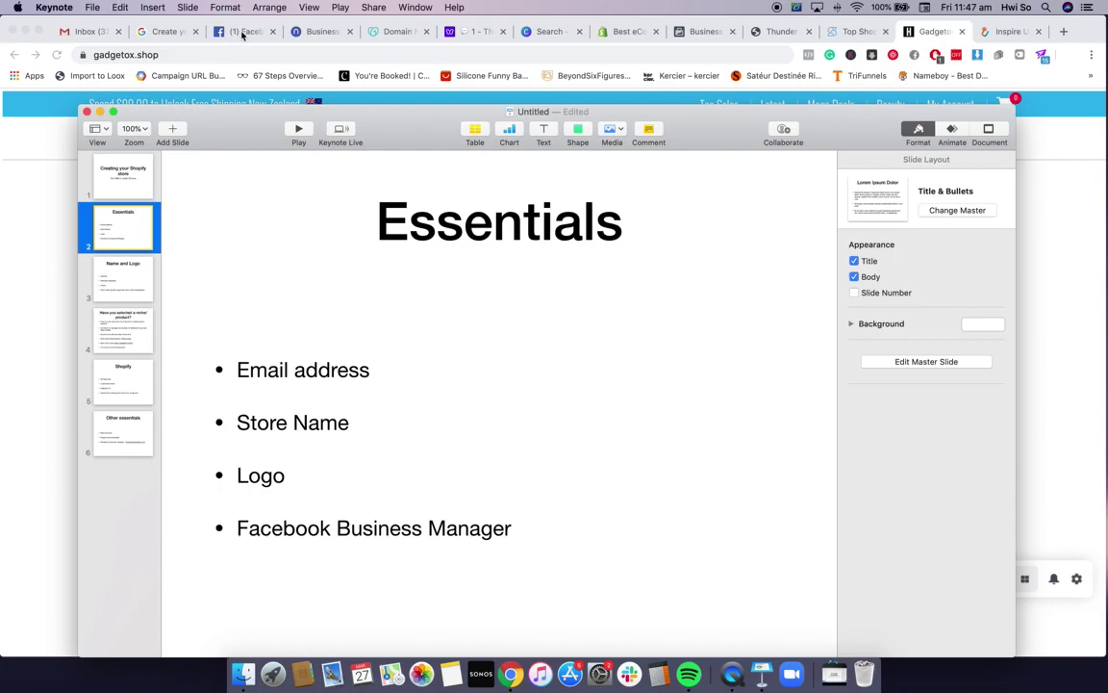
{"action": "left_click", "coordinate": [160, 33]}
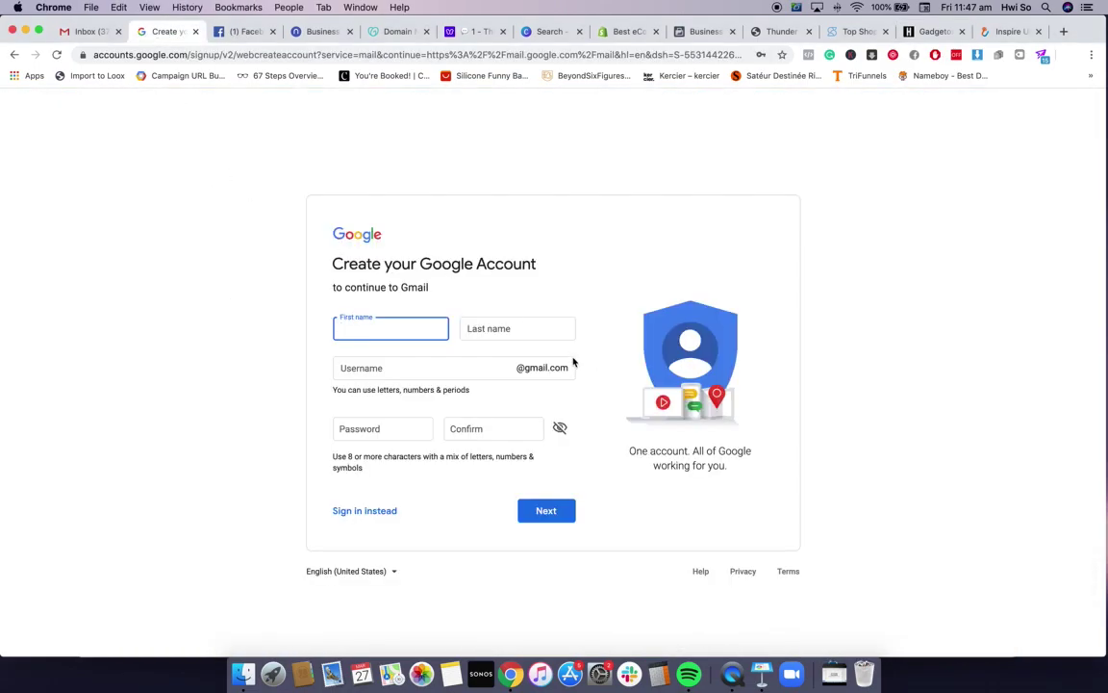
Enter the first and last name and clear the suggested Gmail username
{"action": "type", "text": "Hwi"}
{"action": "left_click", "coordinate": [505, 331]}
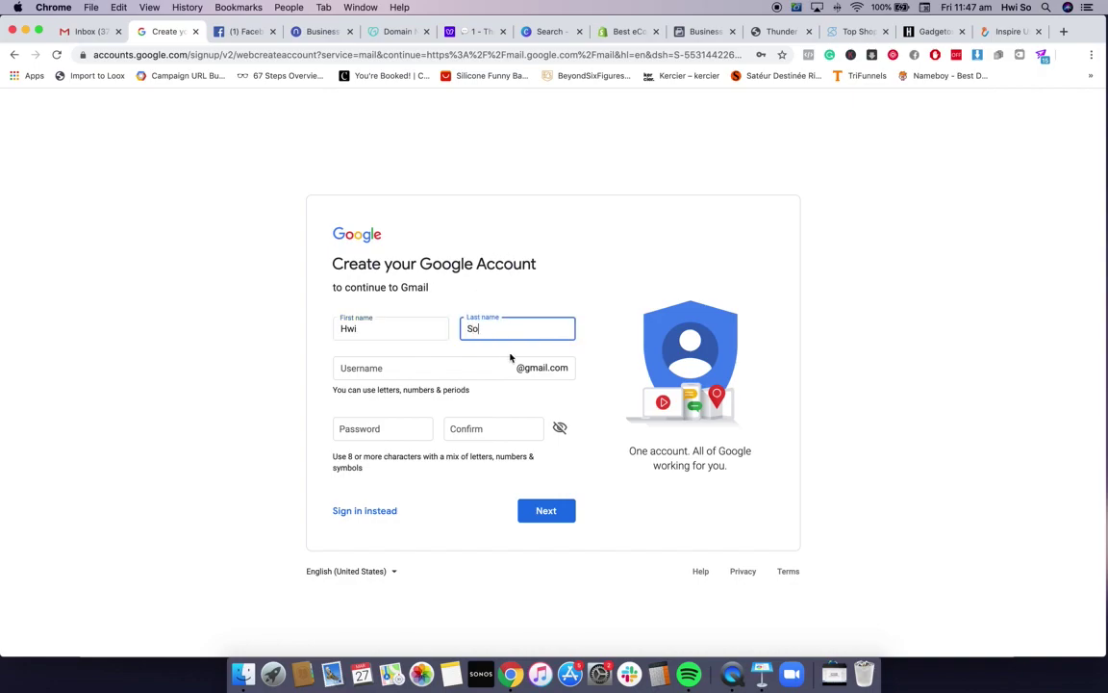
{"action": "key", "text": "Tab"}
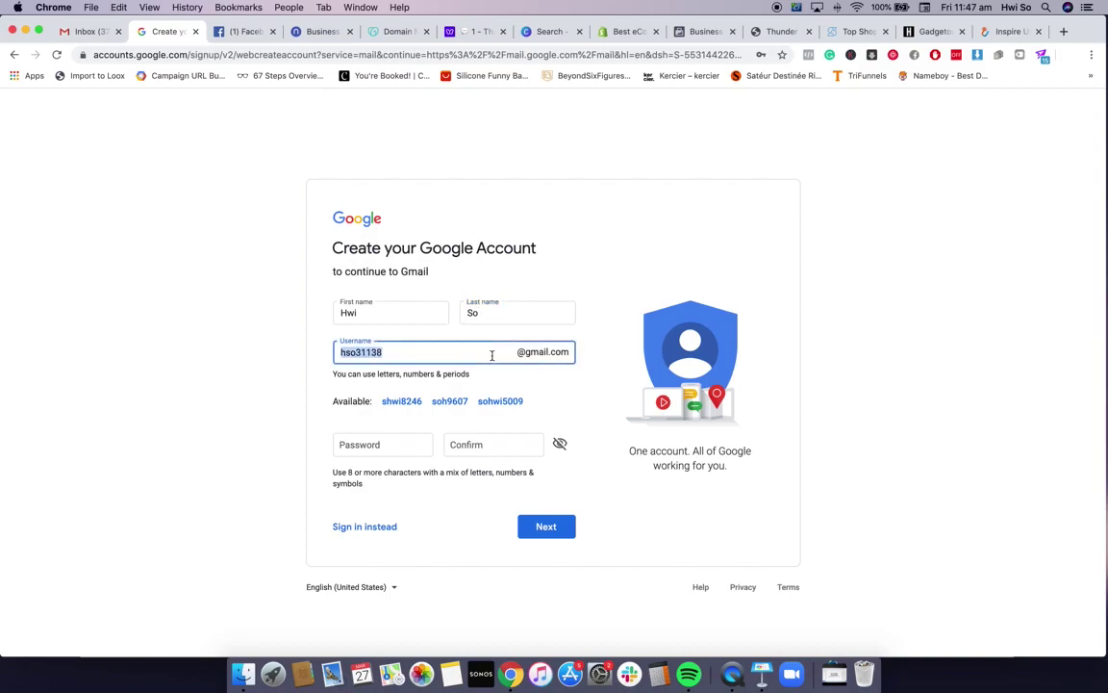
{"action": "key", "text": "BackSpace"}
Enter and confirm the account password, then submit with a 'store'-based username
{"action": "left_click", "coordinate": [420, 448]}
{"action": "type", "text": "*****"}
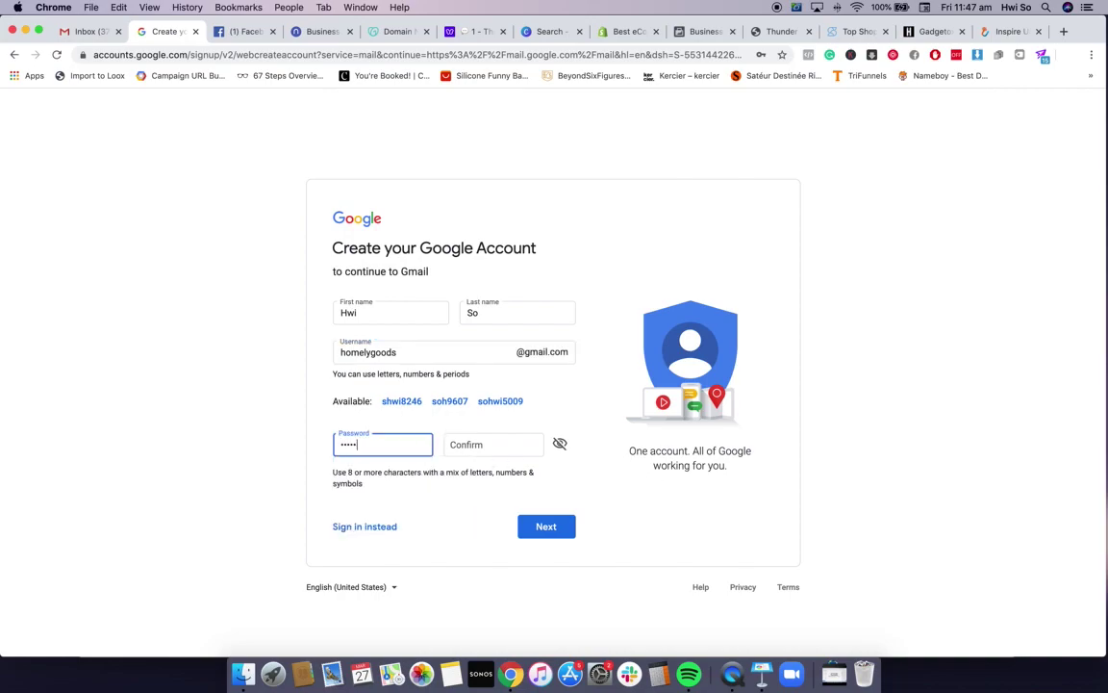
{"action": "left_click", "coordinate": [492, 445]}
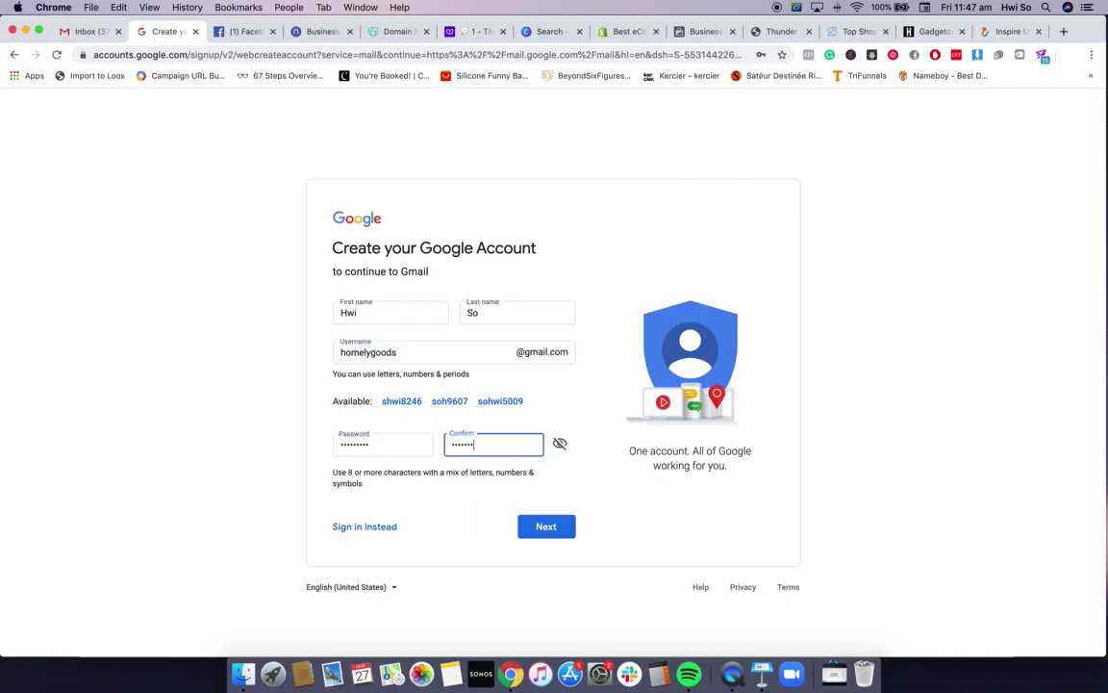
{"action": "type", "text": "*********"}
{"action": "left_click", "coordinate": [534, 530]}
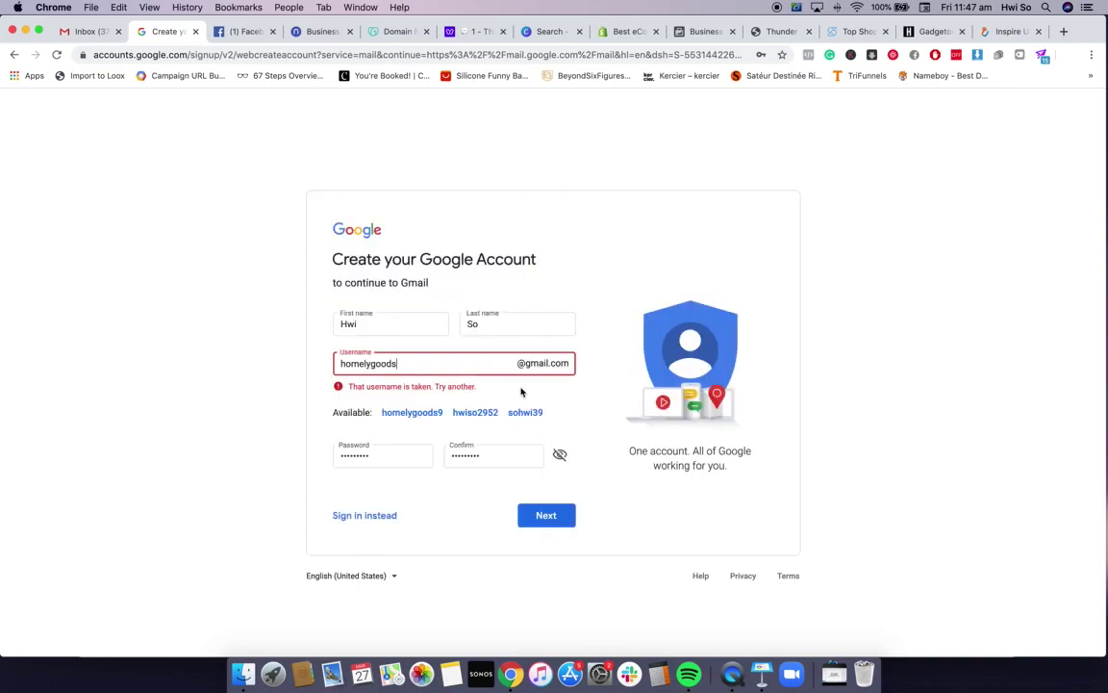
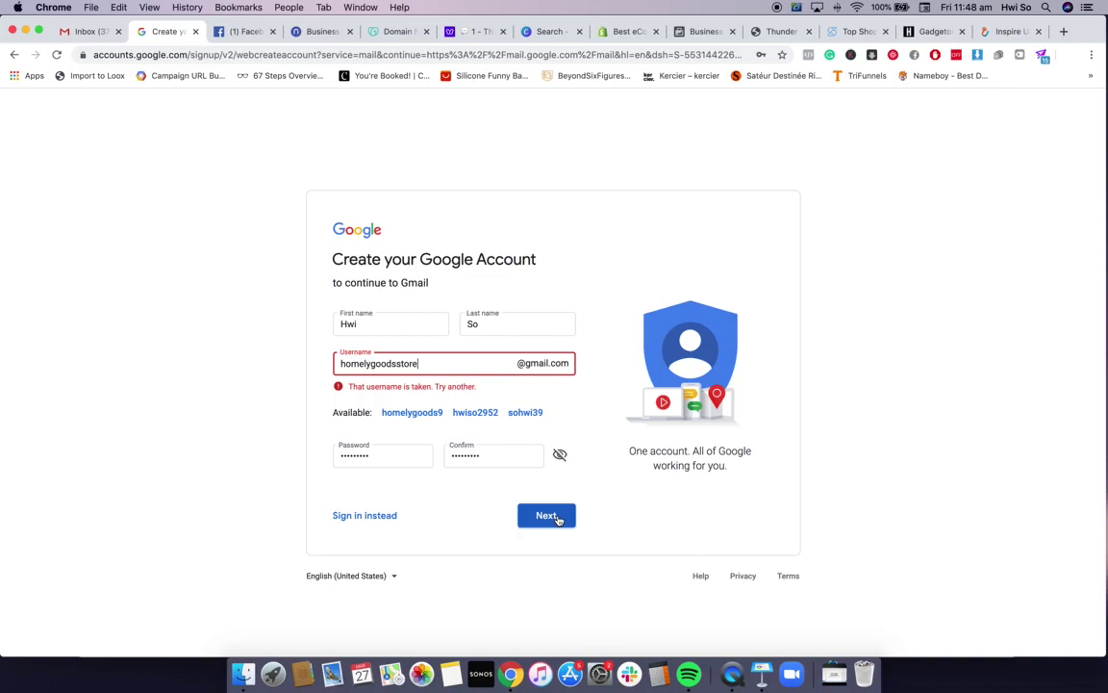
{"action": "left_click", "coordinate": [560, 516]}
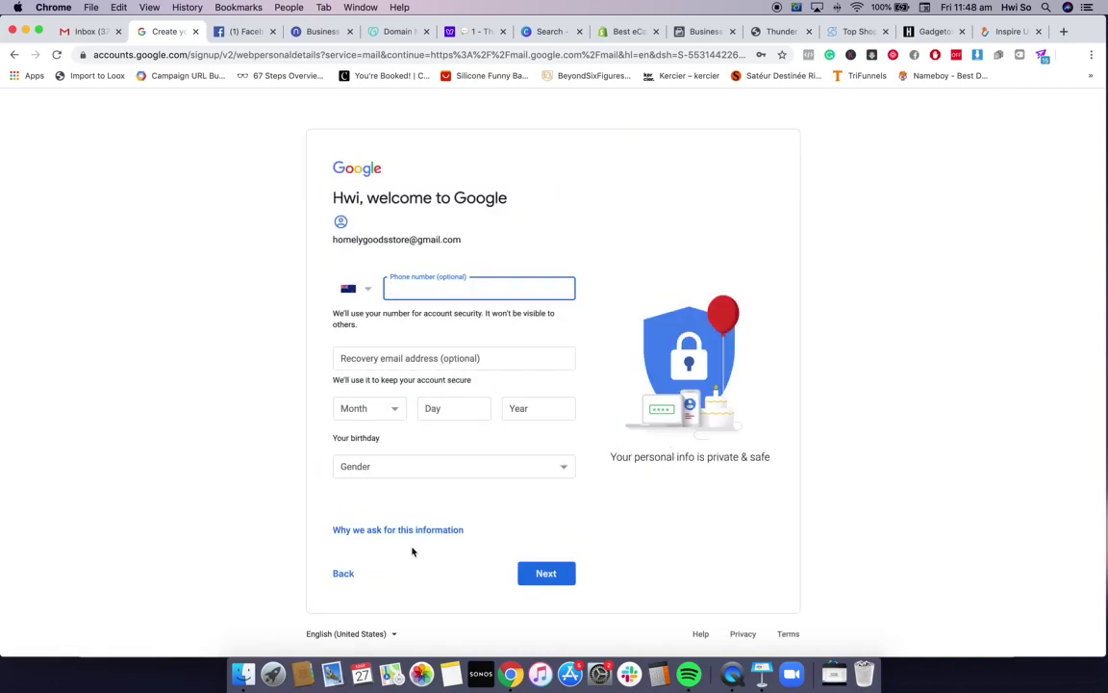
Enter a May birthday, set gender to Male, and submit the personal details
{"action": "left_click", "coordinate": [507, 295]}
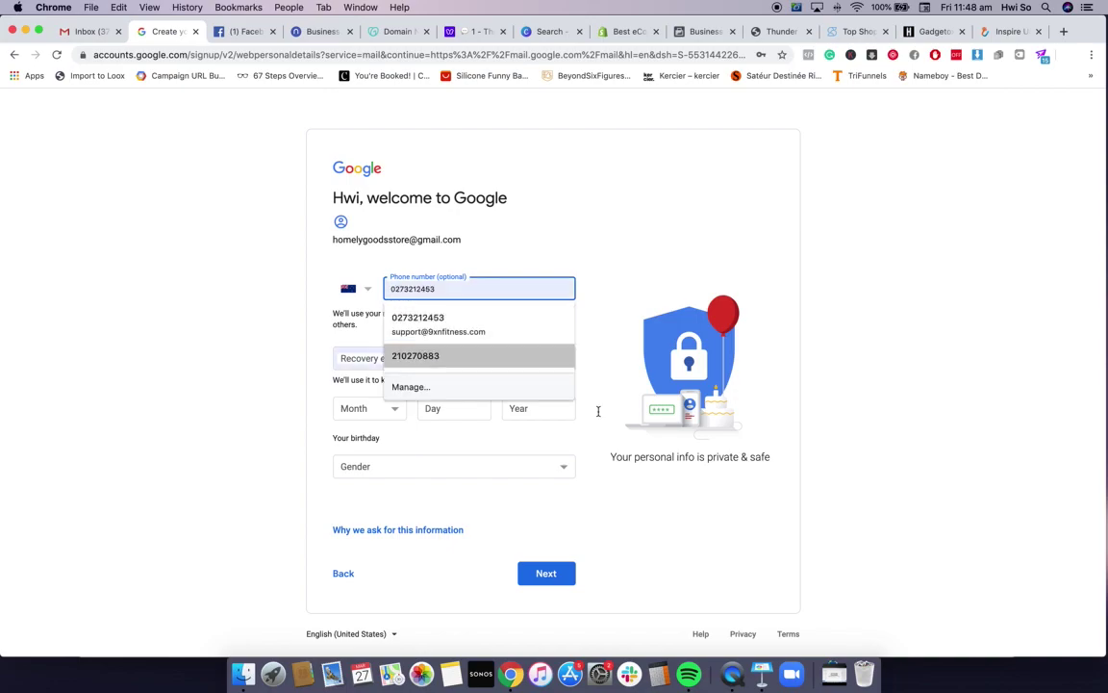
{"action": "left_click", "coordinate": [697, 541]}
{"action": "left_click", "coordinate": [383, 405]}
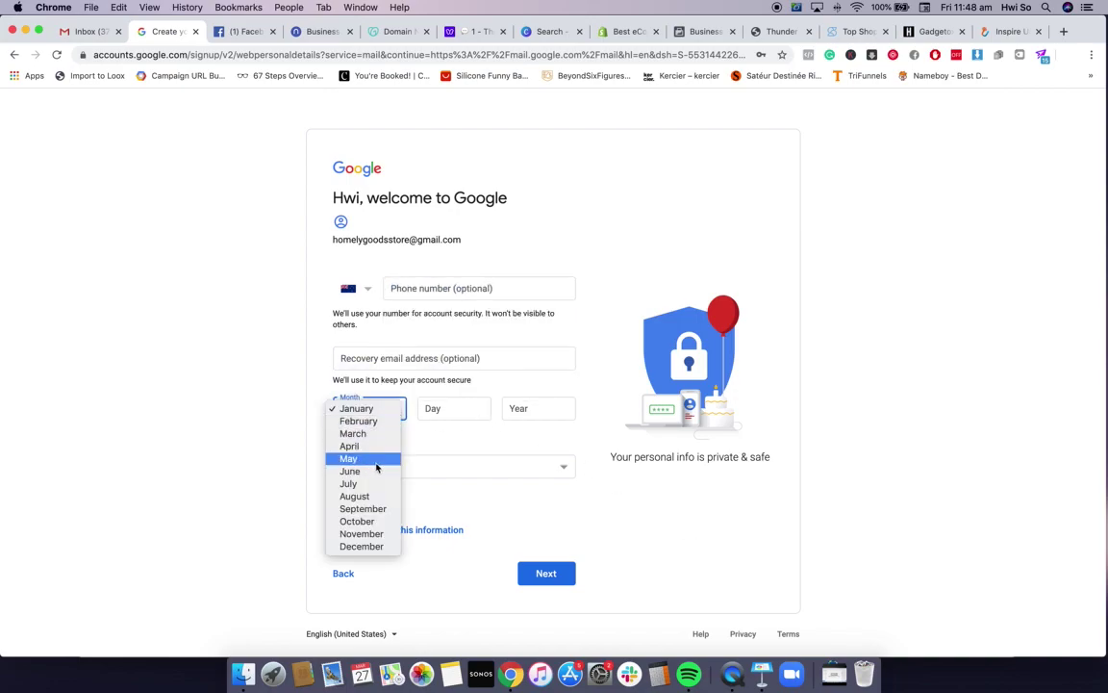
{"action": "key", "text": "Return"}
{"action": "left_click", "coordinate": [475, 408]}
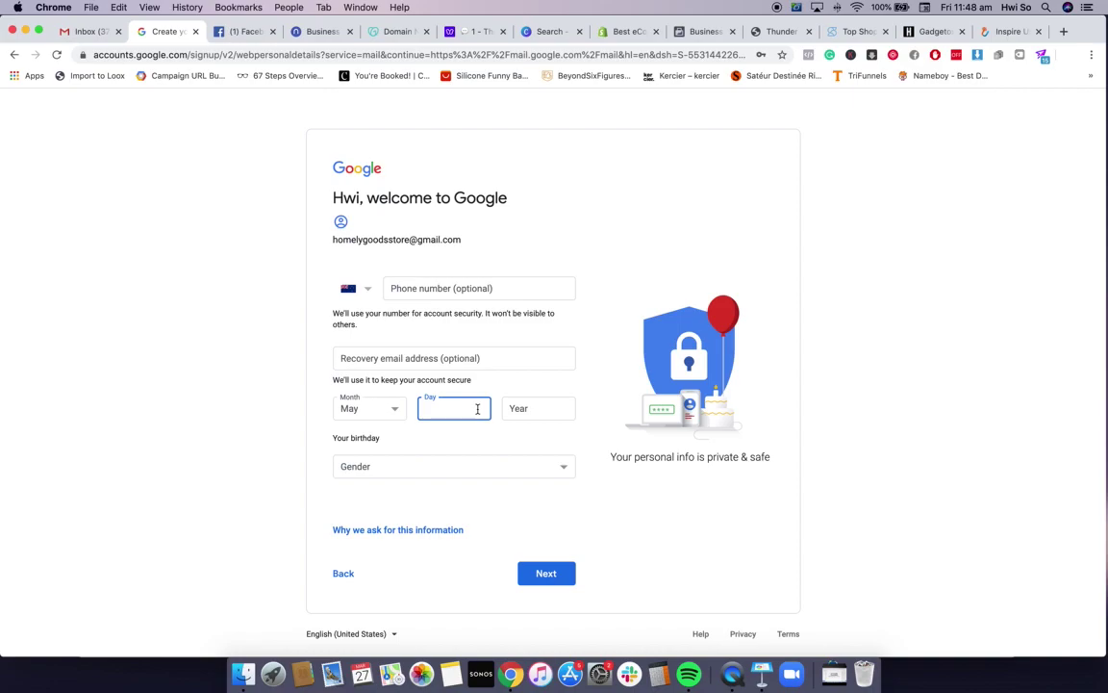
{"action": "key", "text": "Tab"}
{"action": "type", "text": "19"}
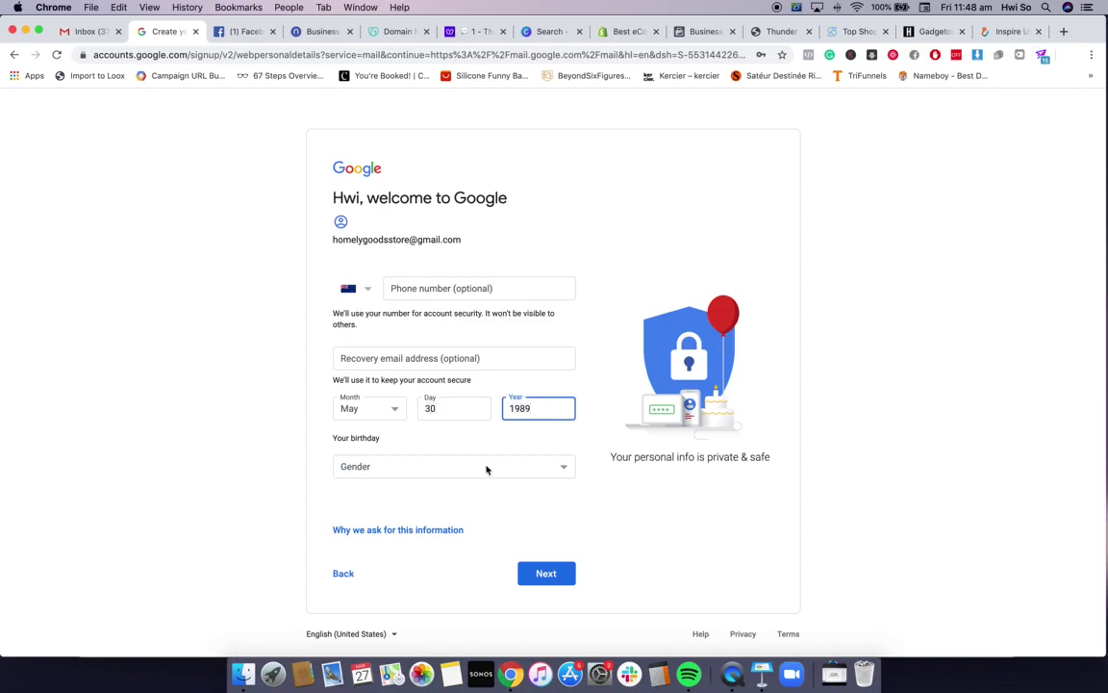
{"action": "left_click", "coordinate": [486, 466]}
{"action": "left_click", "coordinate": [486, 470]}
{"action": "left_click", "coordinate": [480, 467]}
{"action": "left_click", "coordinate": [477, 477]}
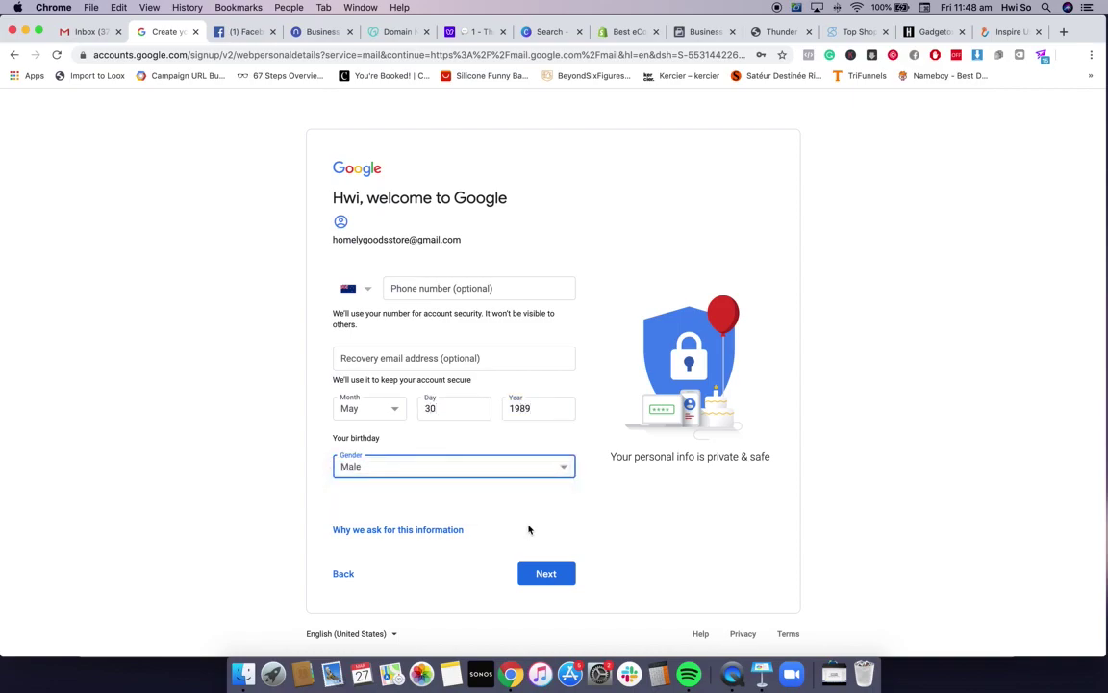
{"action": "left_click", "coordinate": [546, 572]}
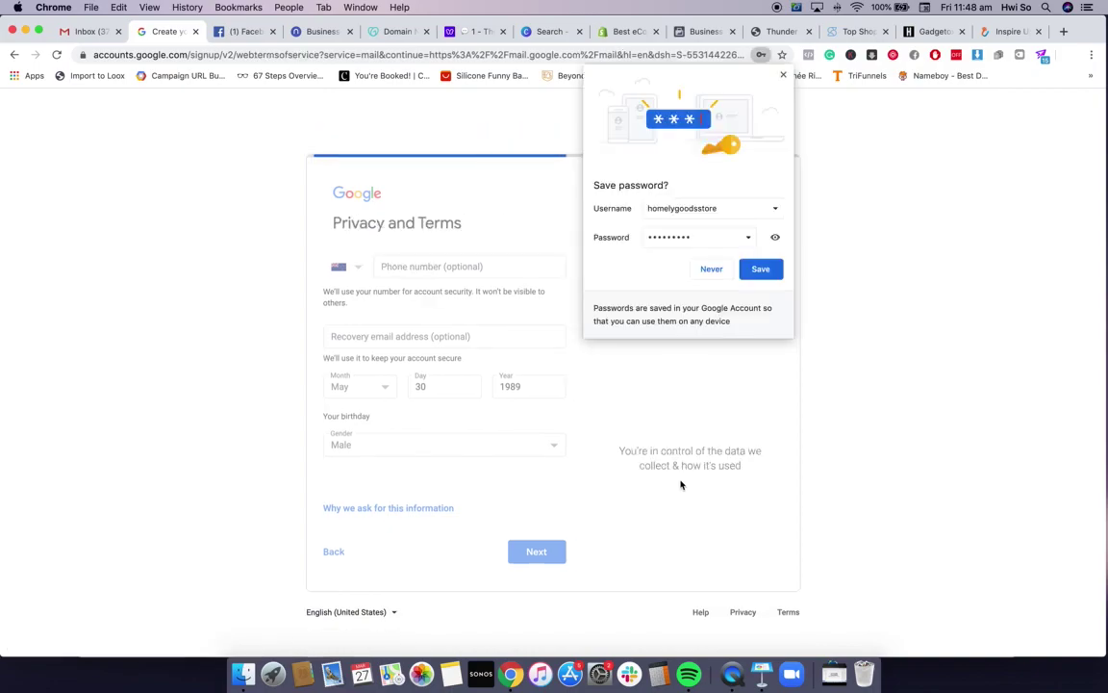
Save the password in Chrome, agree to Google's Privacy and Terms, and return to Keynote
{"action": "left_click", "coordinate": [750, 270]}
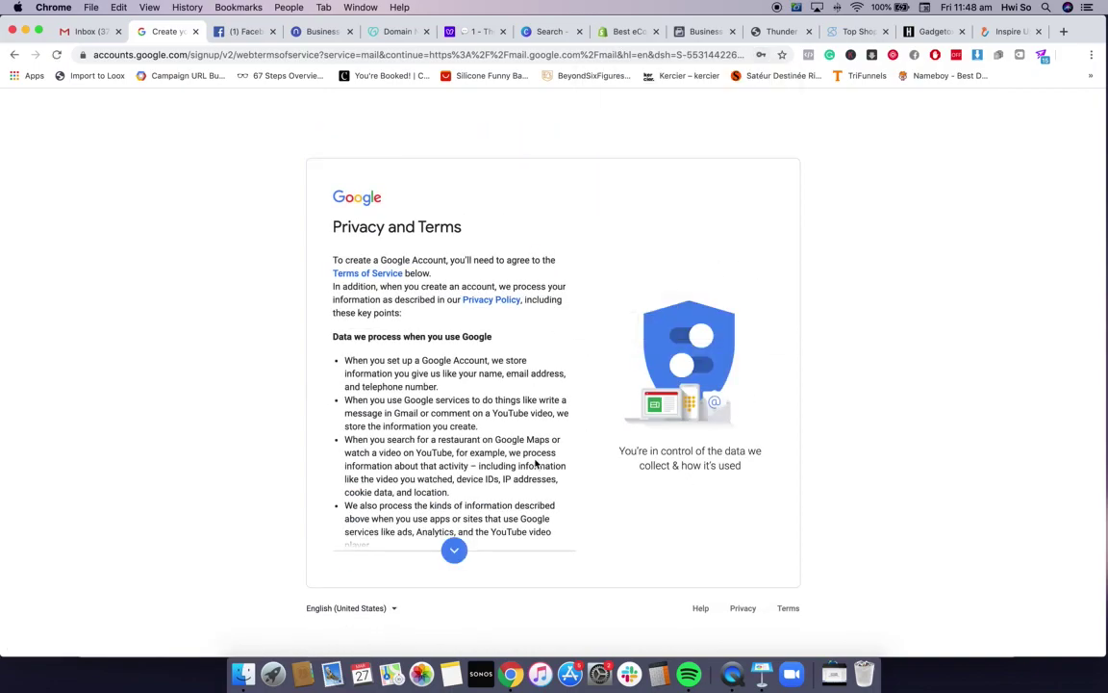
{"action": "scroll", "coordinate": [536, 464], "scroll_direction": "down", "scroll_amount": 10}
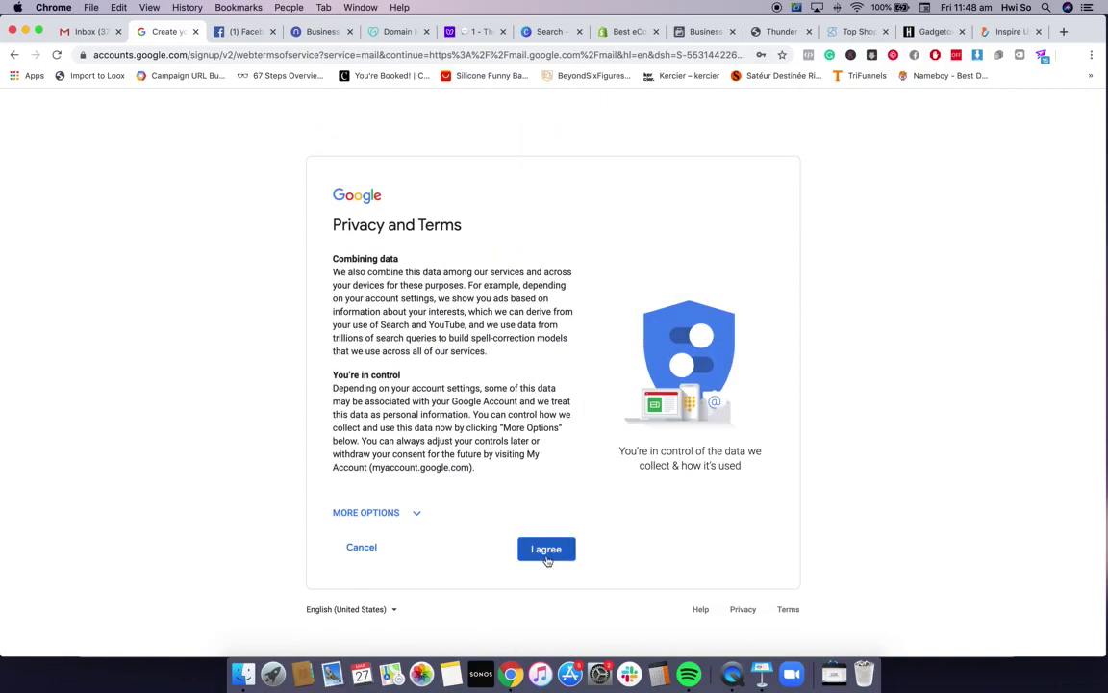
{"action": "left_click", "coordinate": [546, 556]}
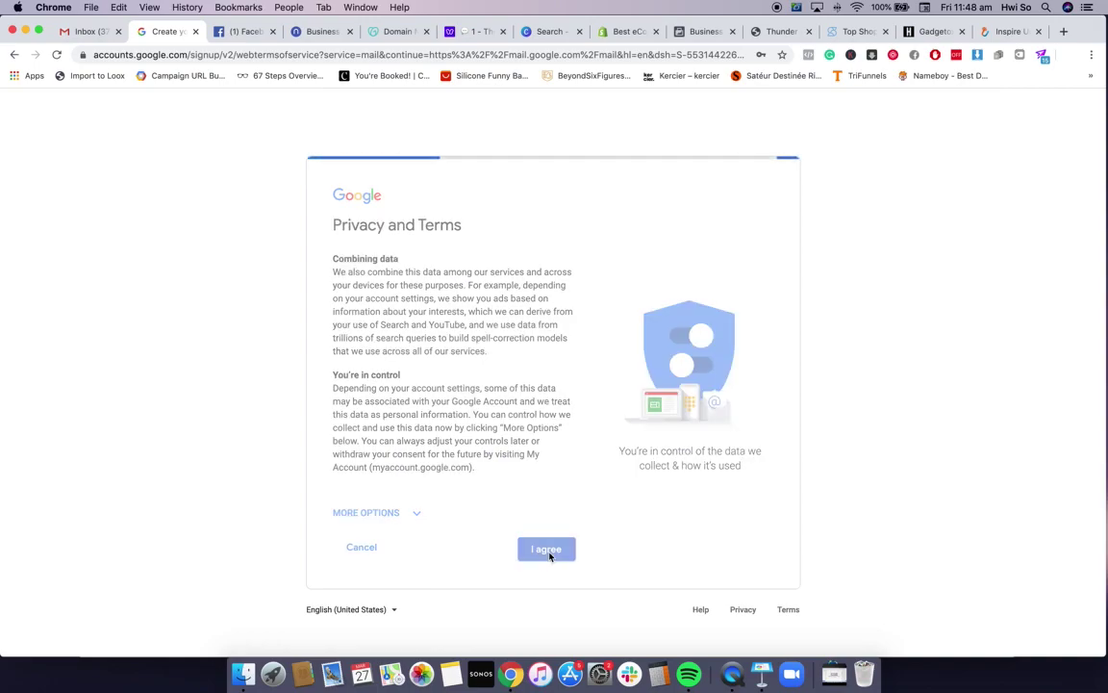
{"action": "left_click", "coordinate": [761, 674]}
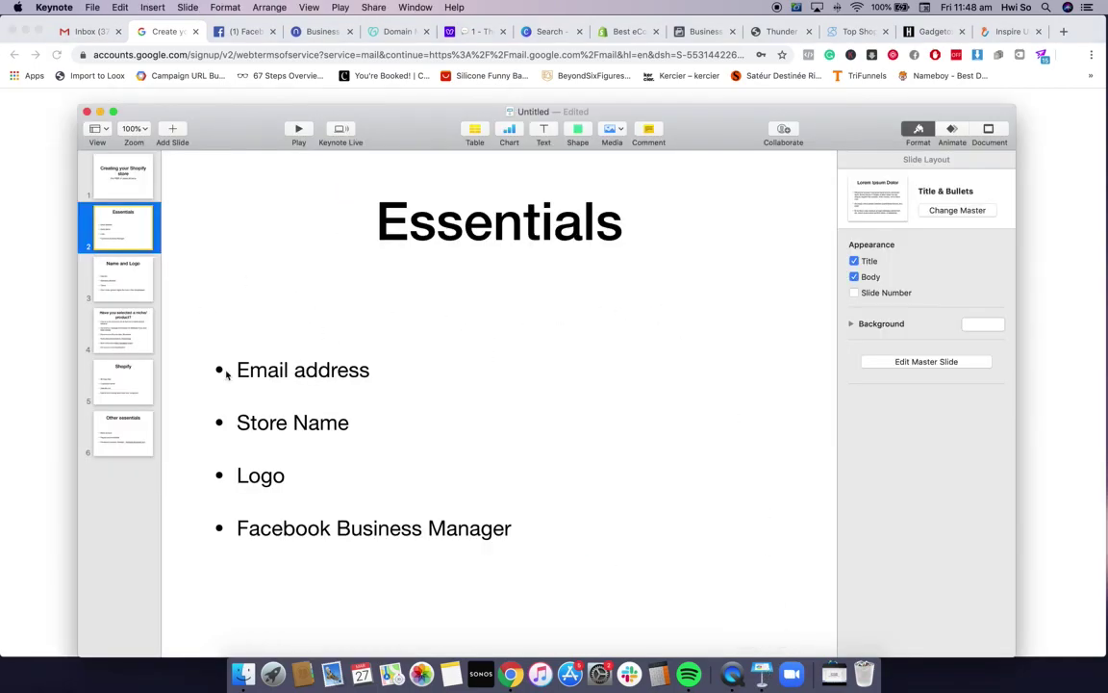
Show the Name and Logo slide in Keynote, then bring the browser back to the front
{"action": "left_click", "coordinate": [116, 253]}
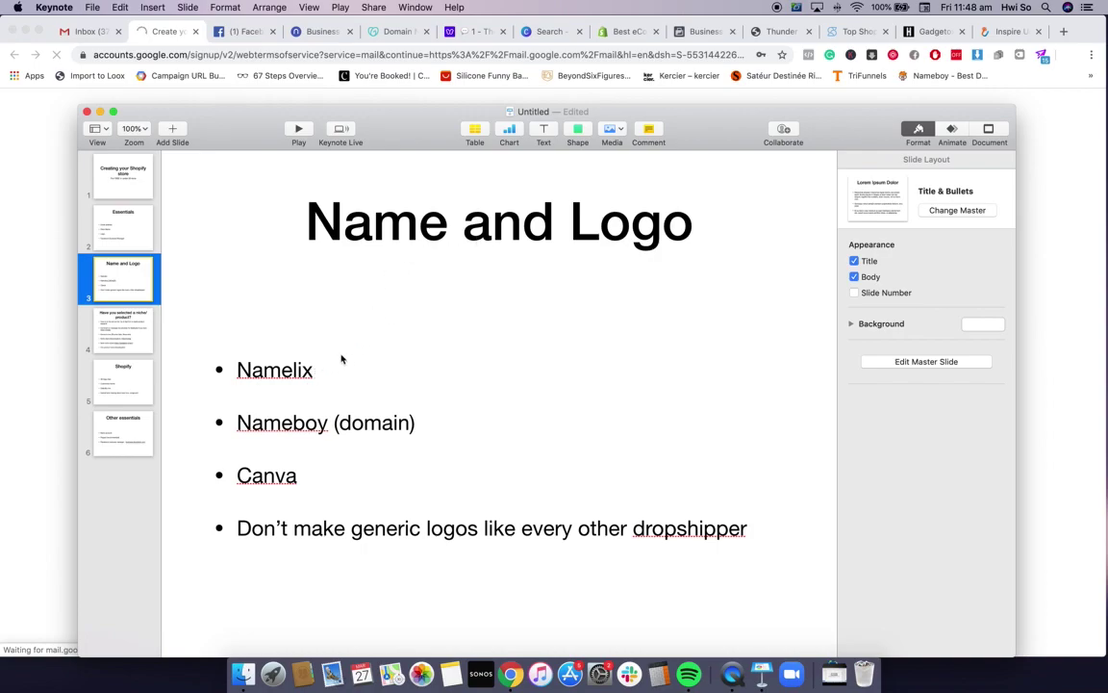
{"action": "left_click", "coordinate": [467, 55]}
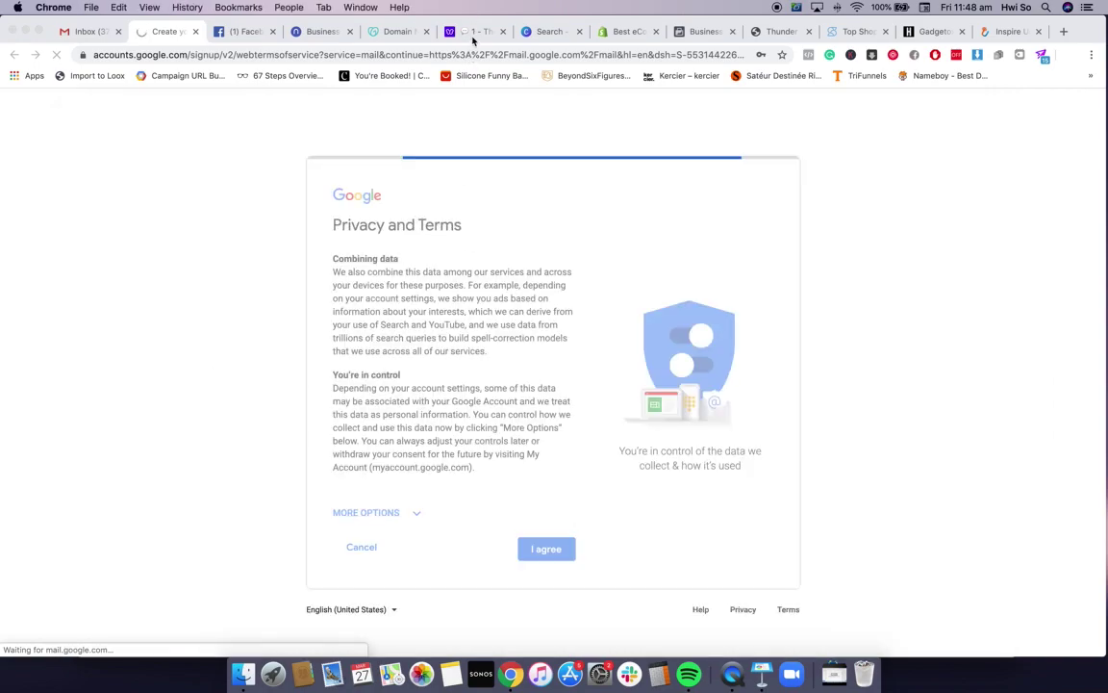
{"action": "left_click", "coordinate": [474, 31]}
On Namelix, enter the keywords 'home hacks' and choose Medium name length
{"action": "key", "text": "ctrl+shift+Tab"}
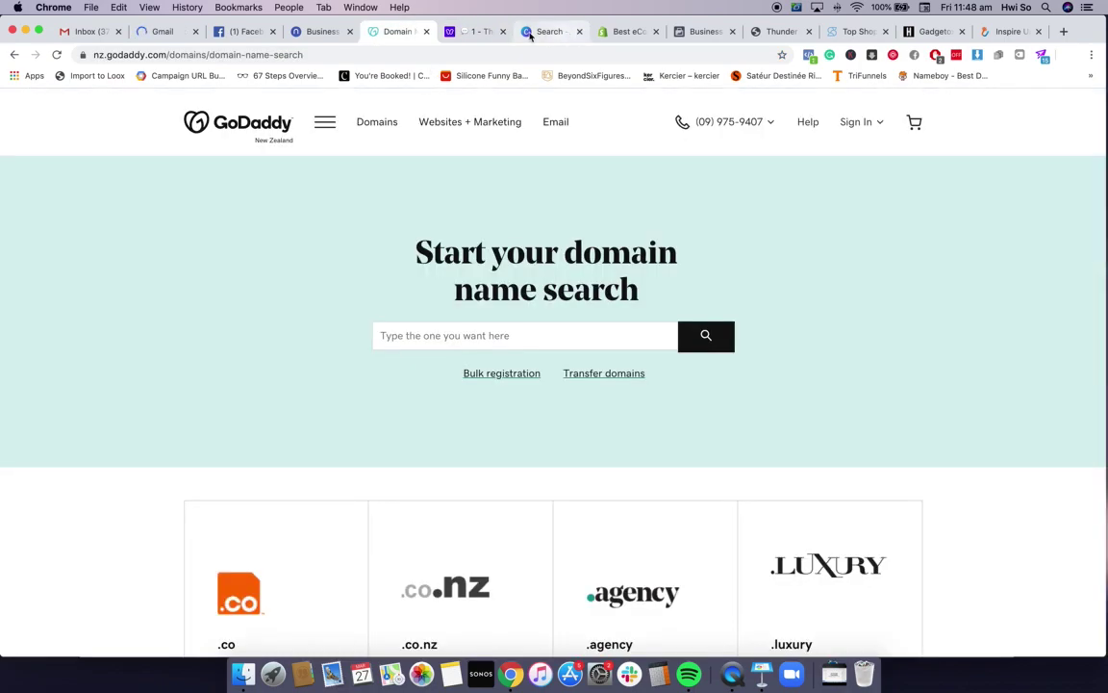
{"action": "left_click", "coordinate": [315, 33]}
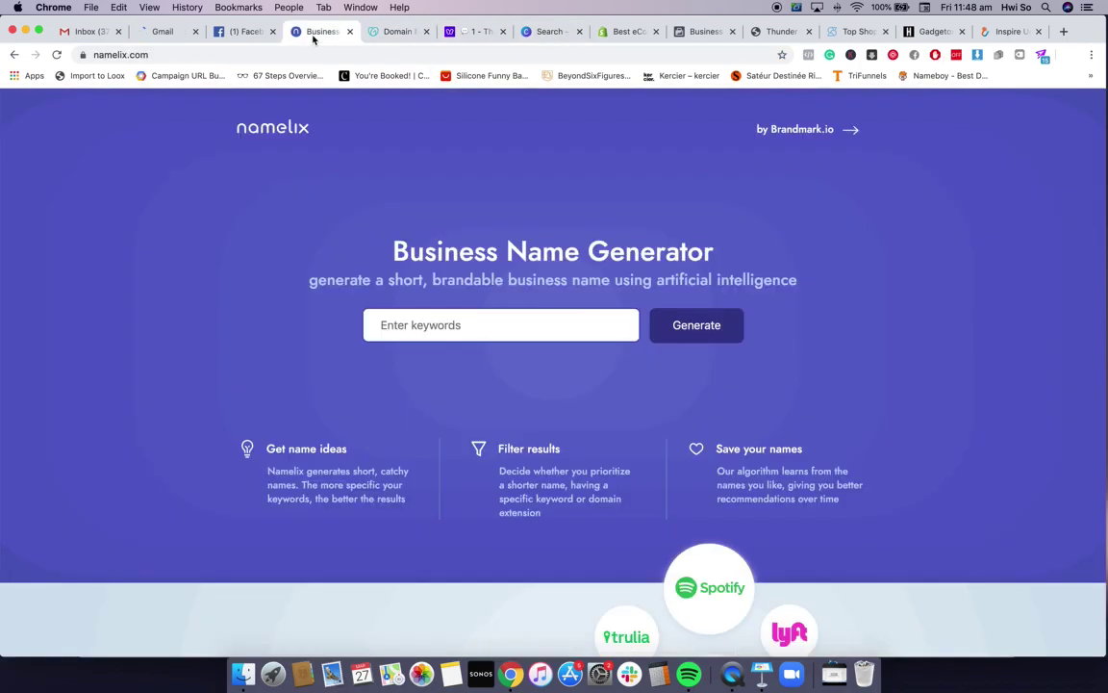
{"action": "left_click", "coordinate": [552, 329]}
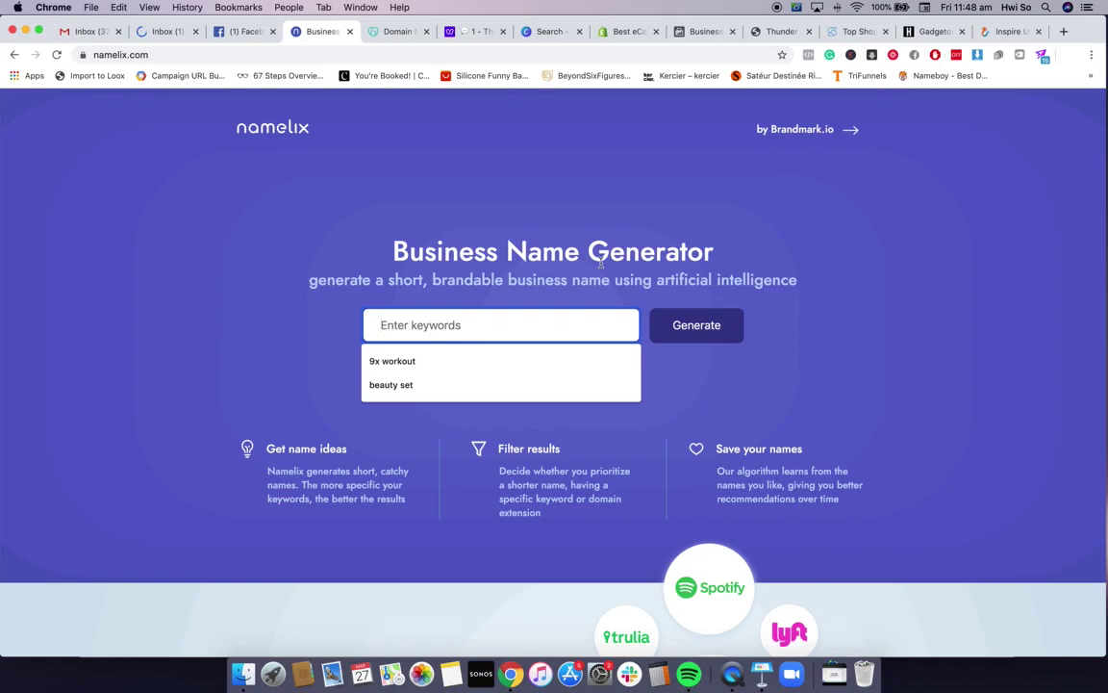
{"action": "type", "text": "home"}
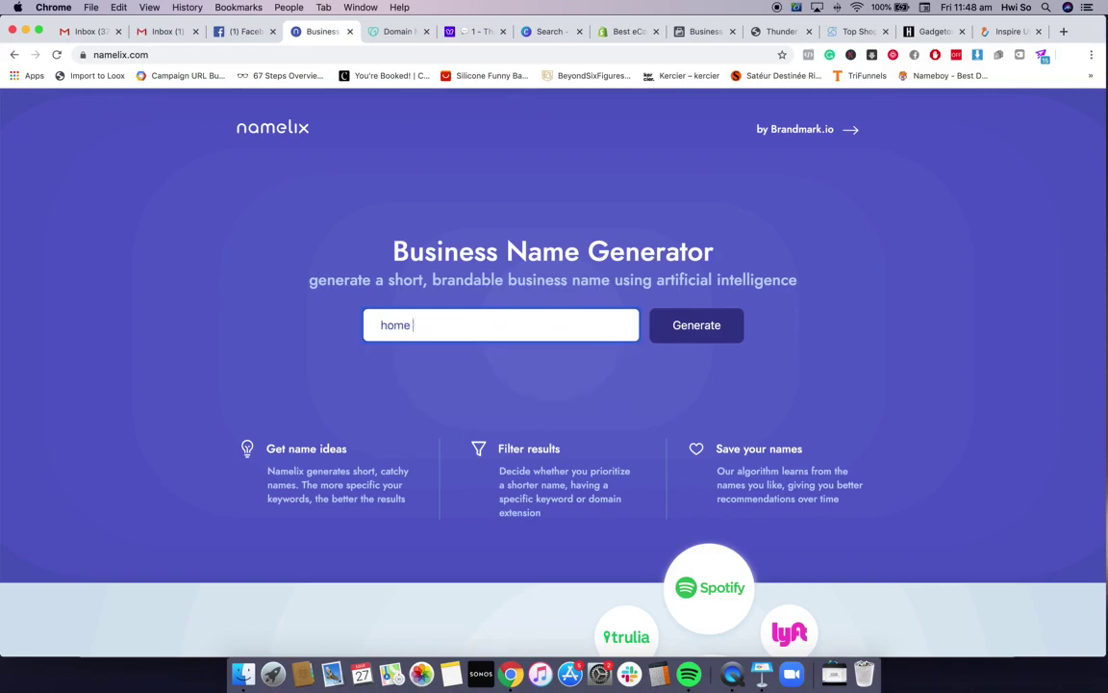
{"action": "type", "text": " hakcks"}
{"action": "left_click", "coordinate": [678, 324]}
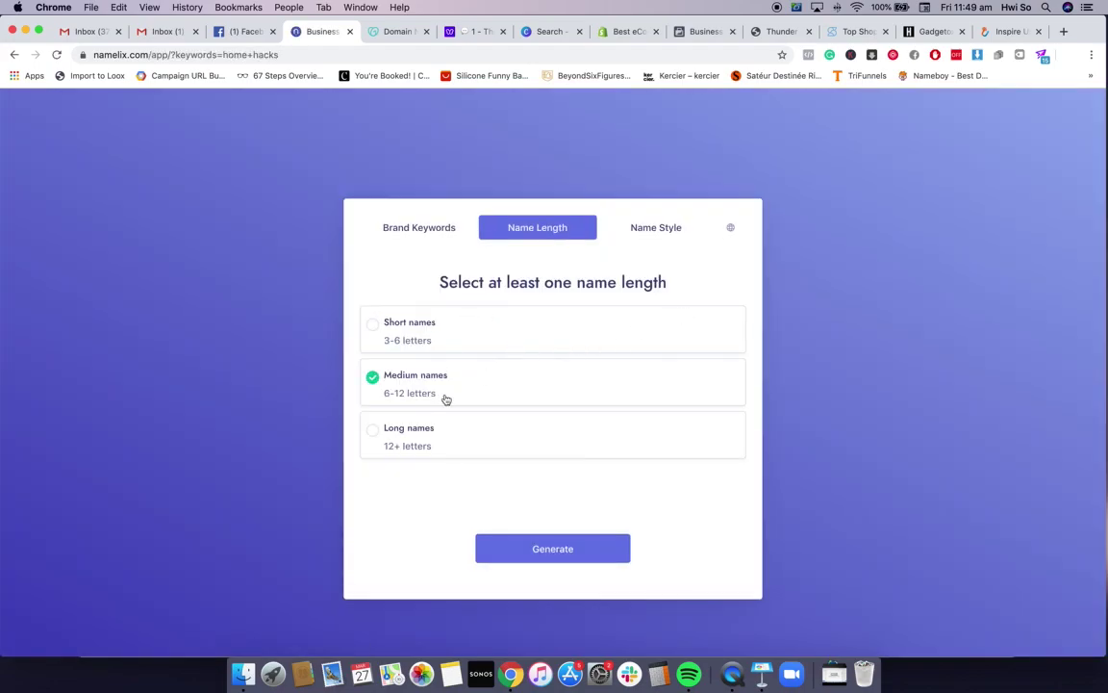
{"action": "left_click", "coordinate": [527, 343]}
Generate the 'home hacks' brand names and scroll through the results grid
{"action": "left_click", "coordinate": [493, 548]}
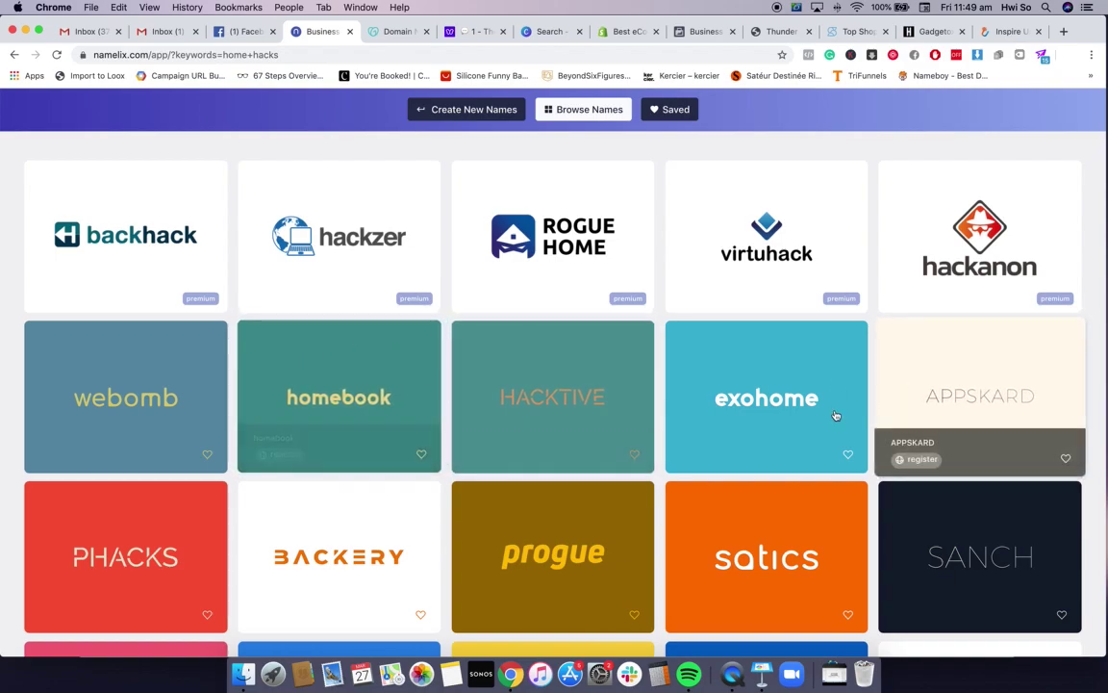
{"action": "scroll", "coordinate": [771, 433], "scroll_direction": "down", "scroll_amount": 3}
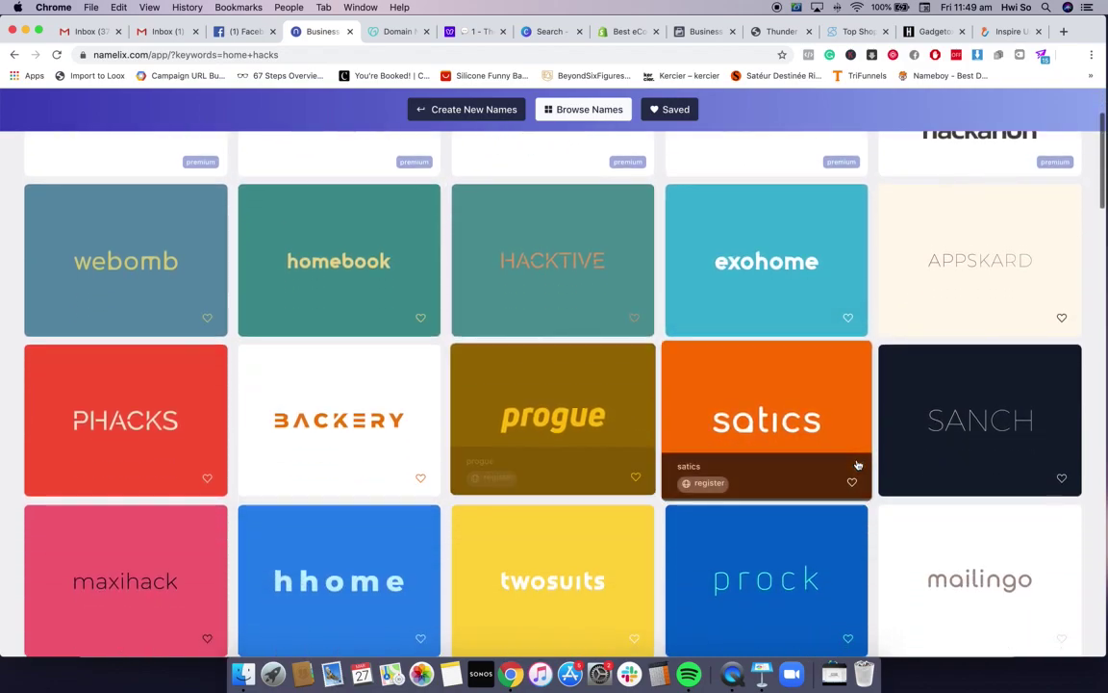
{"action": "scroll", "coordinate": [858, 464], "scroll_direction": "down", "scroll_amount": 6}
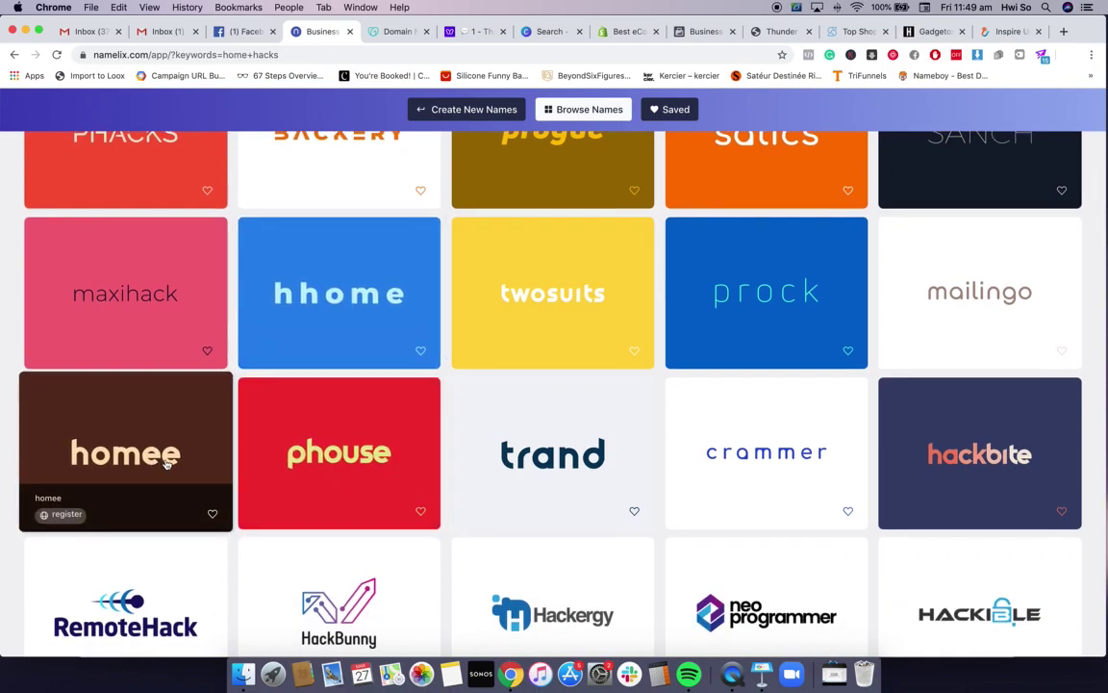
{"action": "scroll", "coordinate": [787, 420], "scroll_direction": "down", "scroll_amount": 4}
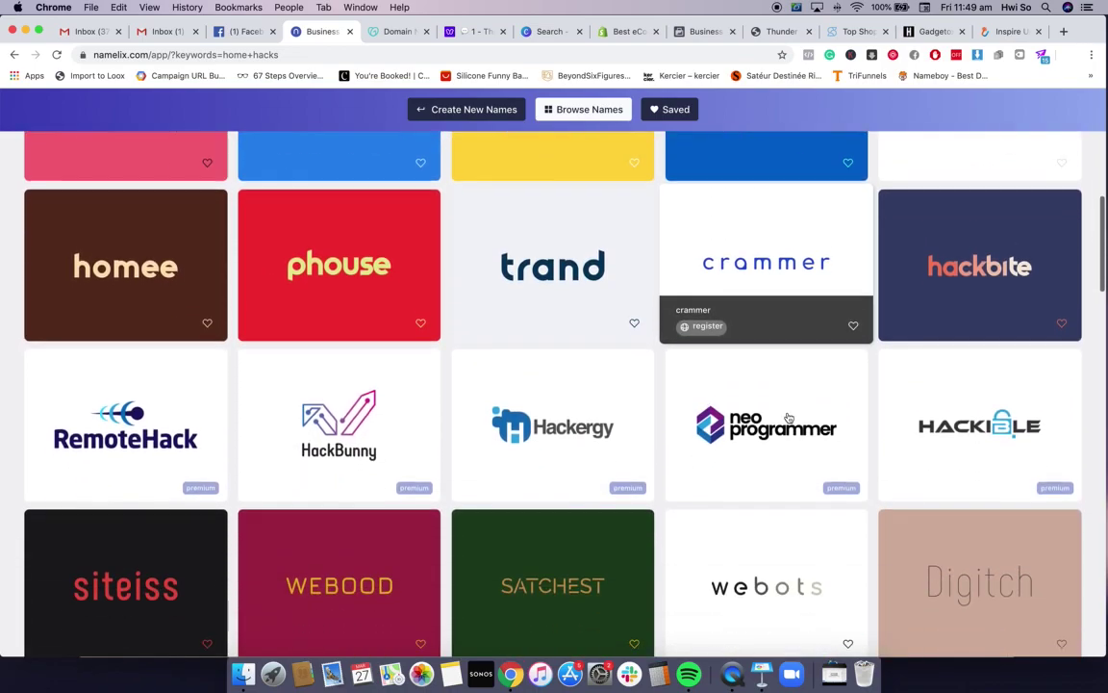
{"action": "scroll", "coordinate": [787, 417], "scroll_direction": "down", "scroll_amount": 5}
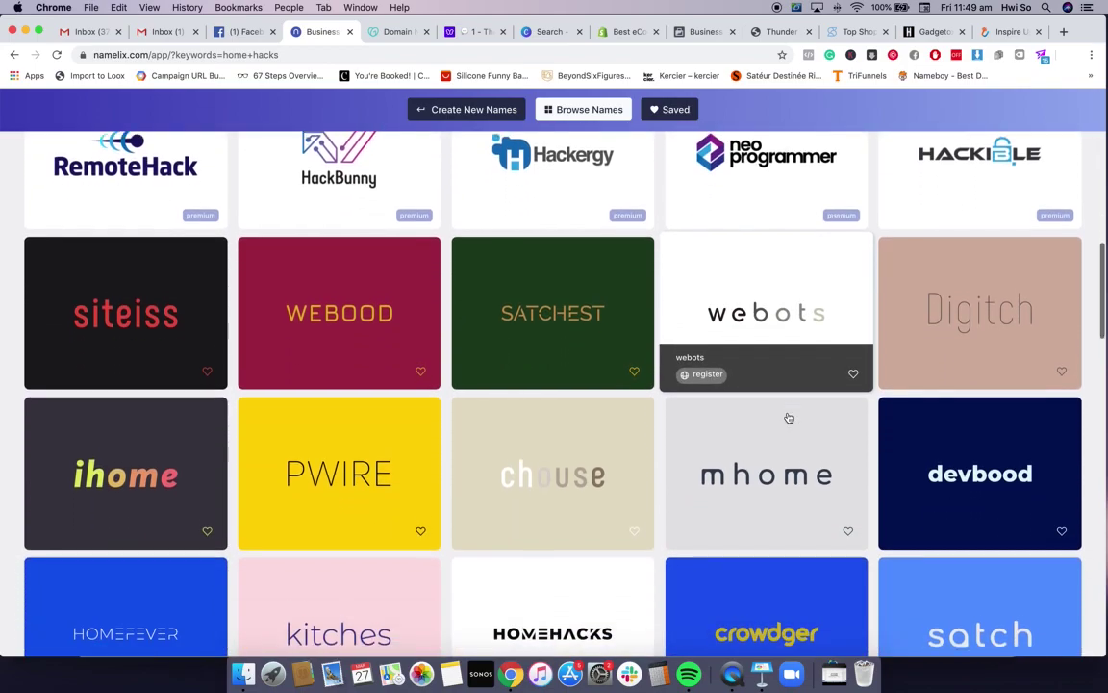
{"action": "scroll", "coordinate": [789, 418], "scroll_direction": "down", "scroll_amount": 4}
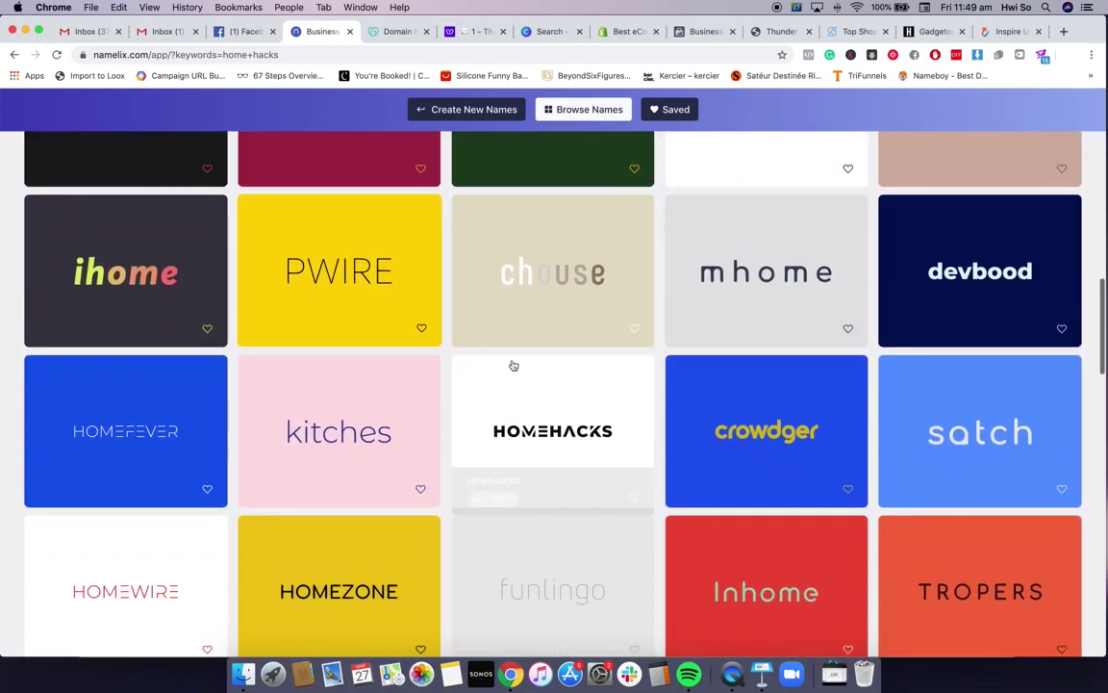
{"action": "scroll", "coordinate": [513, 366], "scroll_direction": "down", "scroll_amount": 3}
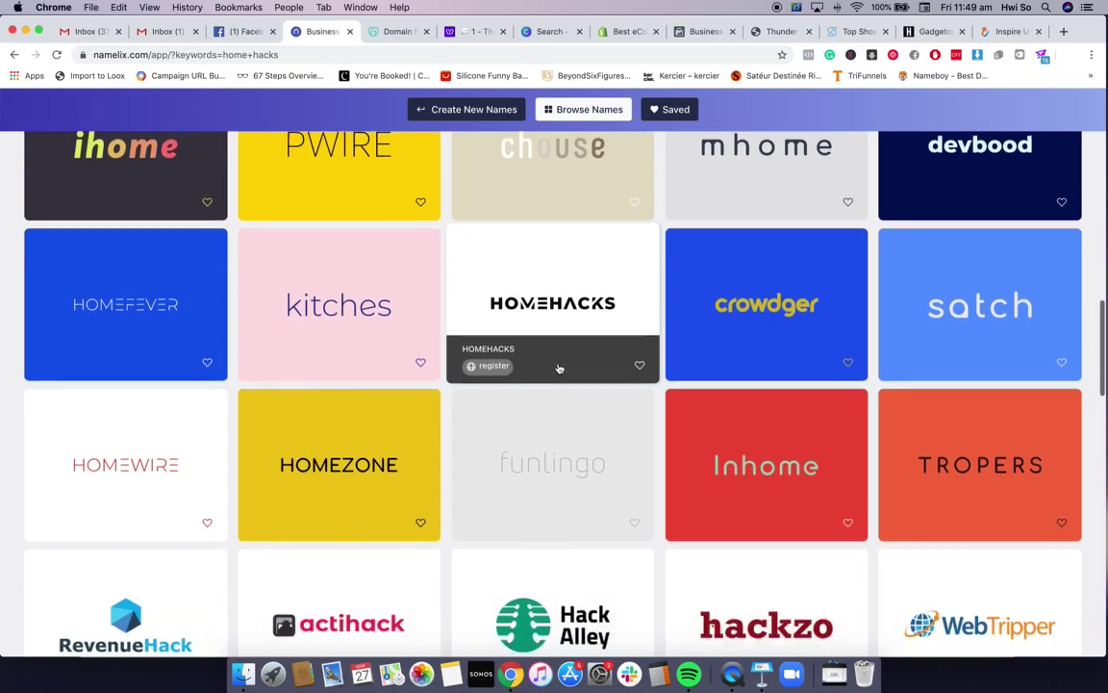
{"action": "scroll", "coordinate": [568, 395], "scroll_direction": "down", "scroll_amount": 1}
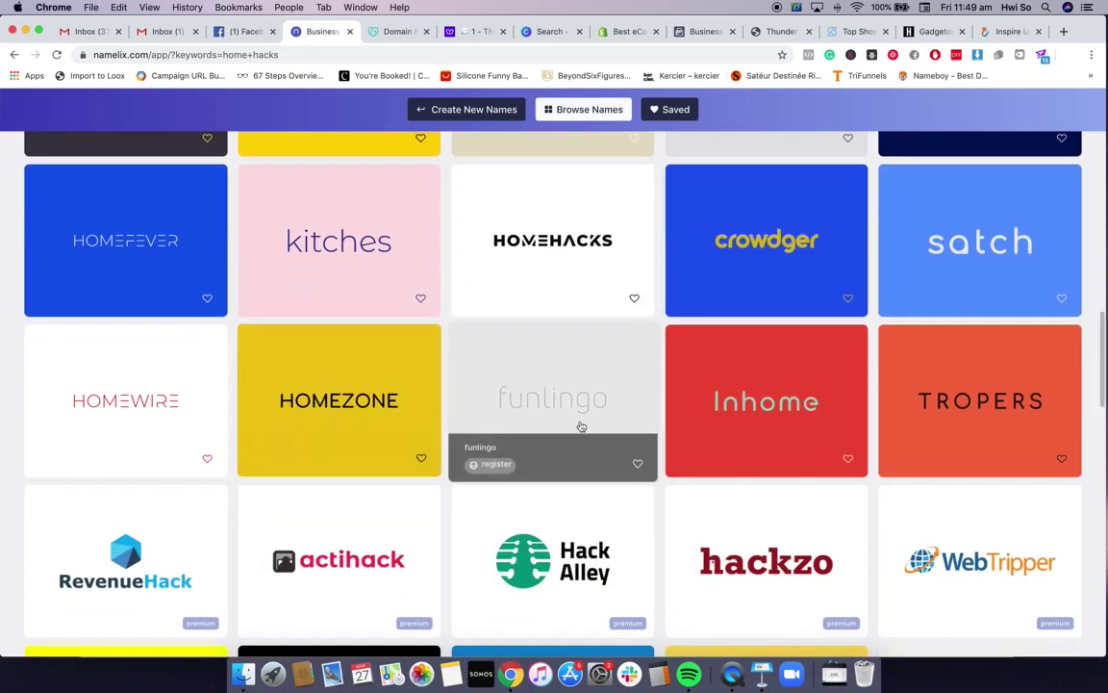
{"action": "scroll", "coordinate": [581, 427], "scroll_direction": "down", "scroll_amount": 5}
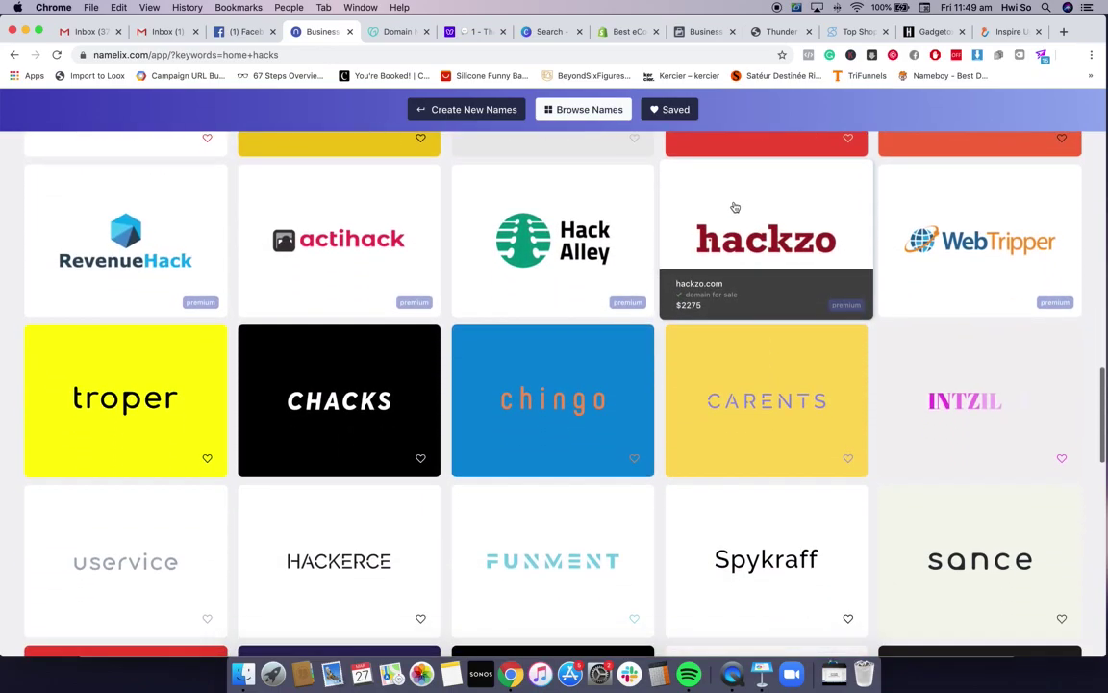
{"action": "scroll", "coordinate": [674, 269], "scroll_direction": "down", "scroll_amount": 8}
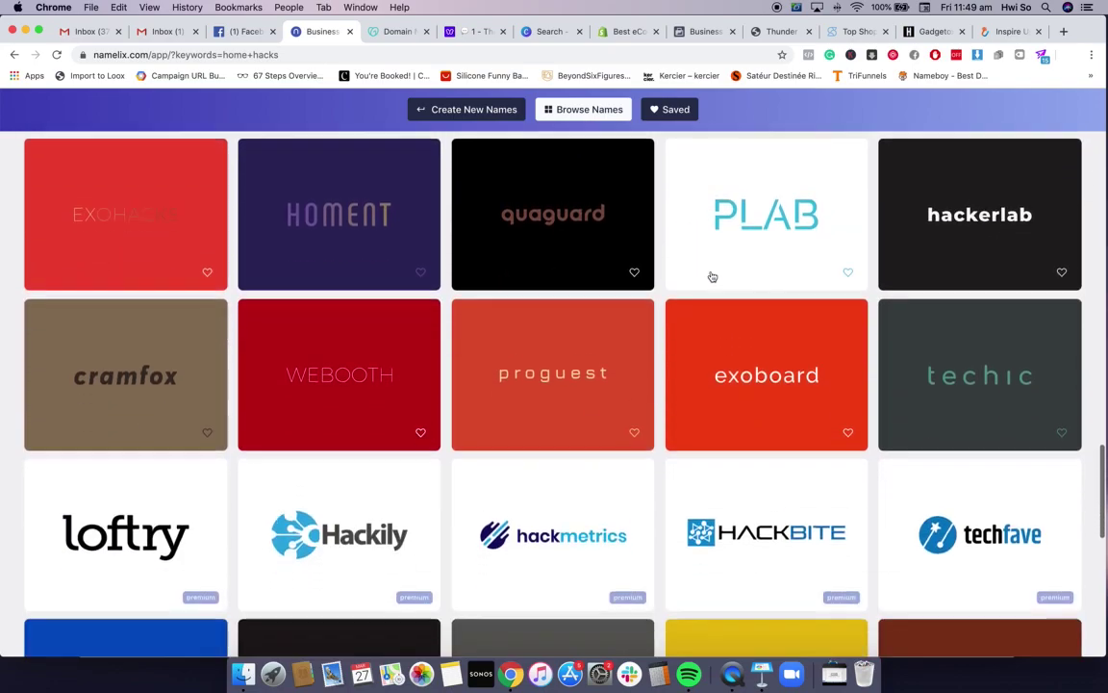
{"action": "scroll", "coordinate": [711, 277], "scroll_direction": "down", "scroll_amount": 1}
{"action": "scroll", "coordinate": [818, 293], "scroll_direction": "down", "scroll_amount": 1}
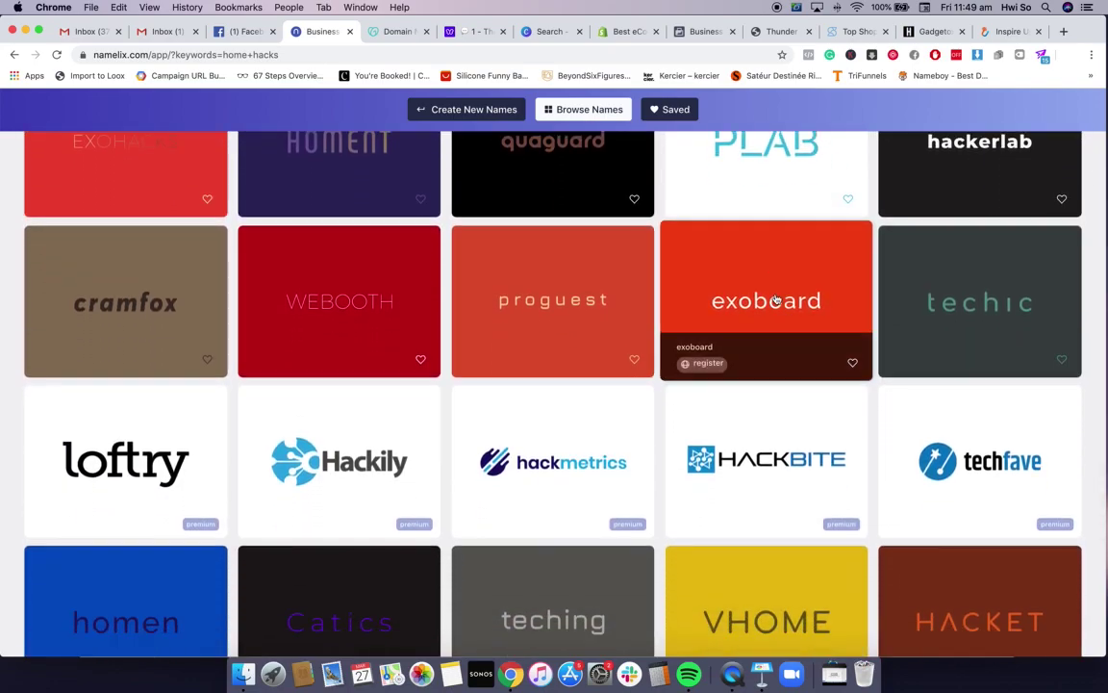
{"action": "scroll", "coordinate": [779, 279], "scroll_direction": "down", "scroll_amount": 6}
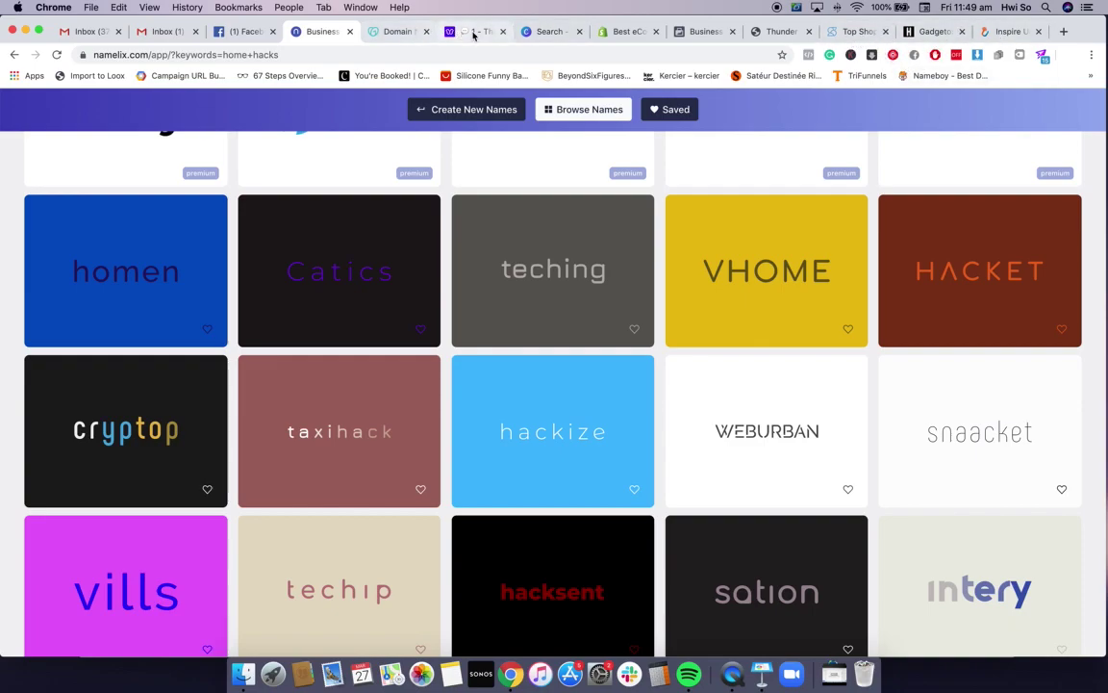
Open nameboy in a new tab, revisit the Namelix results, then go to Nameboy
{"action": "left_click", "coordinate": [1063, 32]}
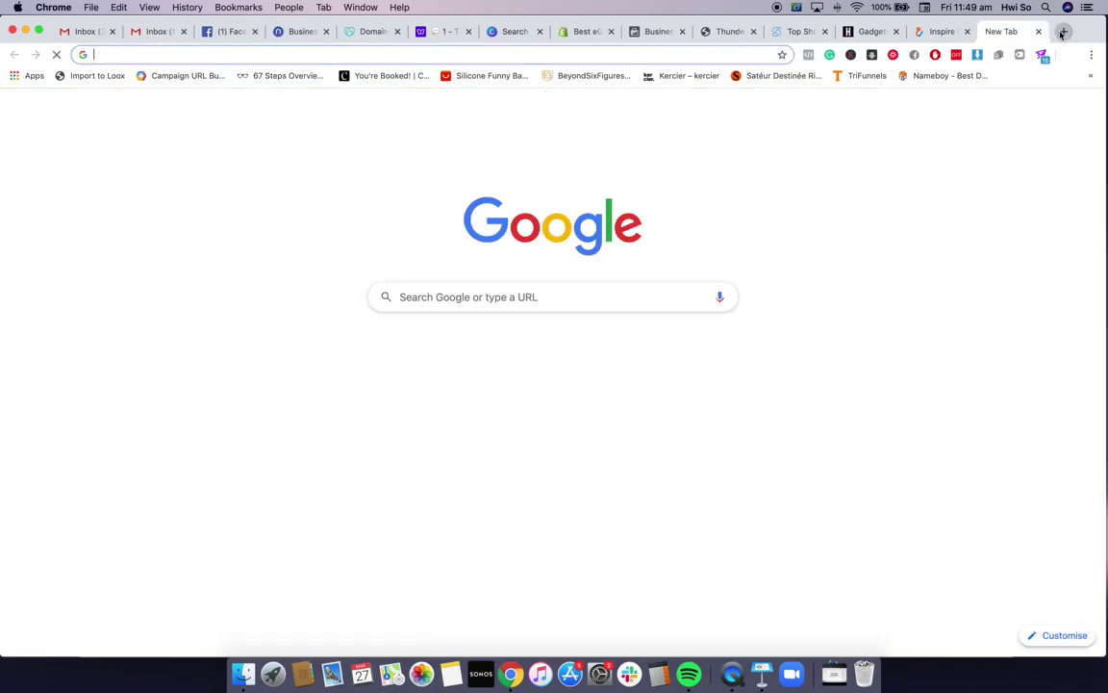
{"action": "type", "text": "nameboy.com"}
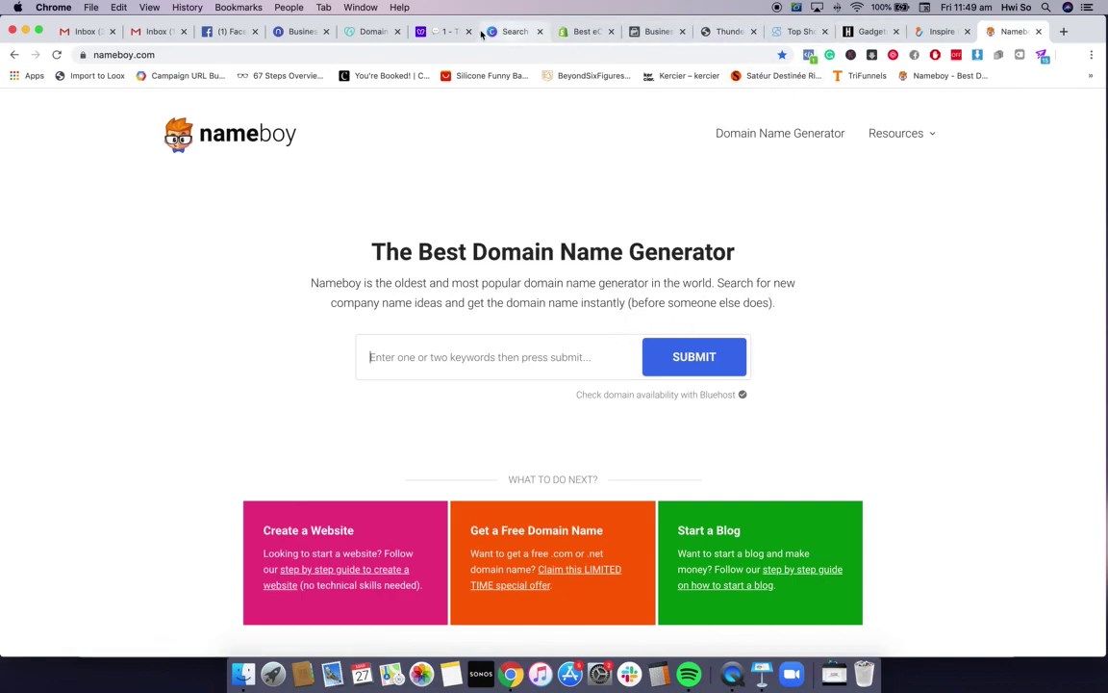
{"action": "left_click", "coordinate": [380, 34]}
{"action": "left_click", "coordinate": [289, 32]}
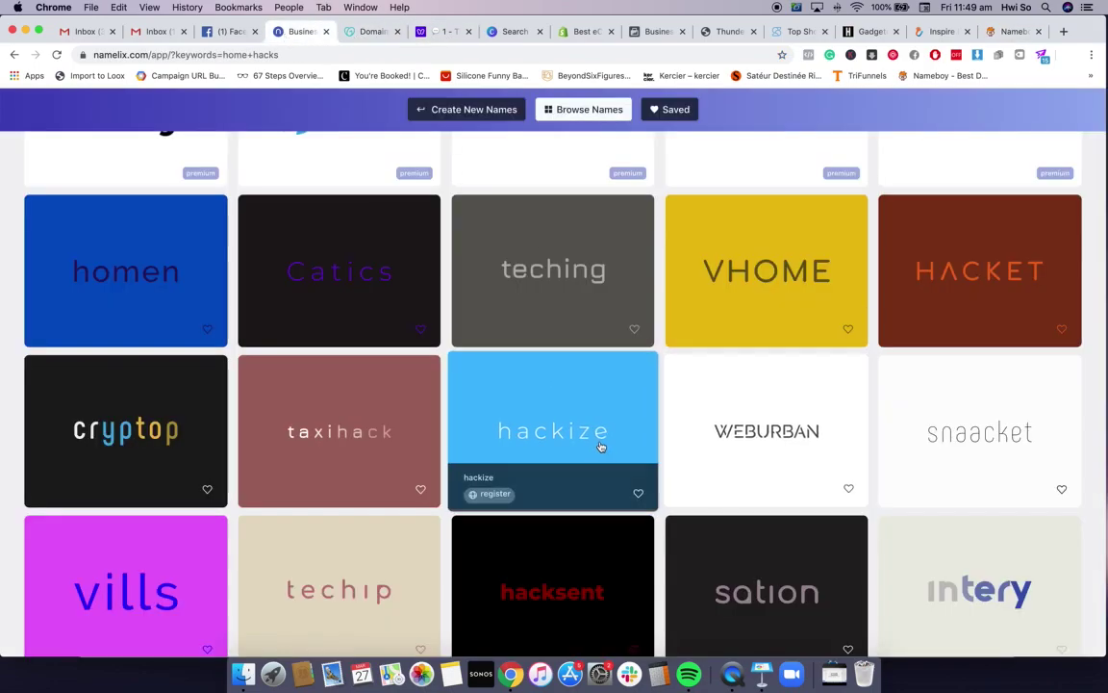
{"action": "scroll", "coordinate": [827, 462], "scroll_direction": "down", "scroll_amount": 2}
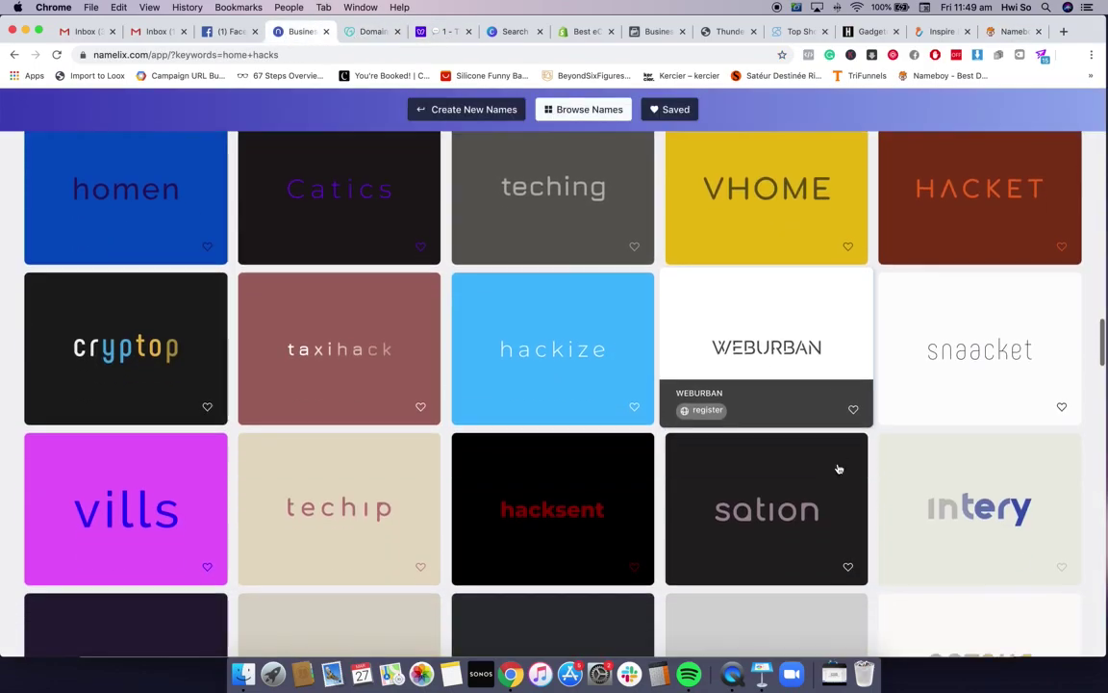
{"action": "scroll", "coordinate": [838, 468], "scroll_direction": "down", "scroll_amount": 7}
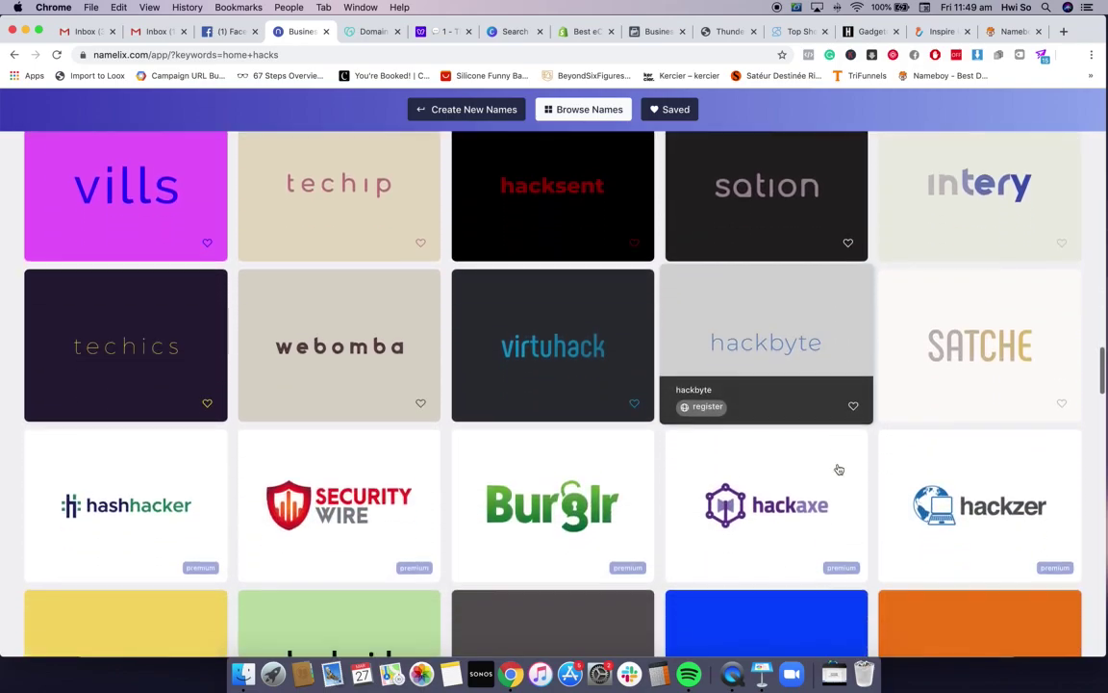
{"action": "scroll", "coordinate": [839, 469], "scroll_direction": "down", "scroll_amount": 6}
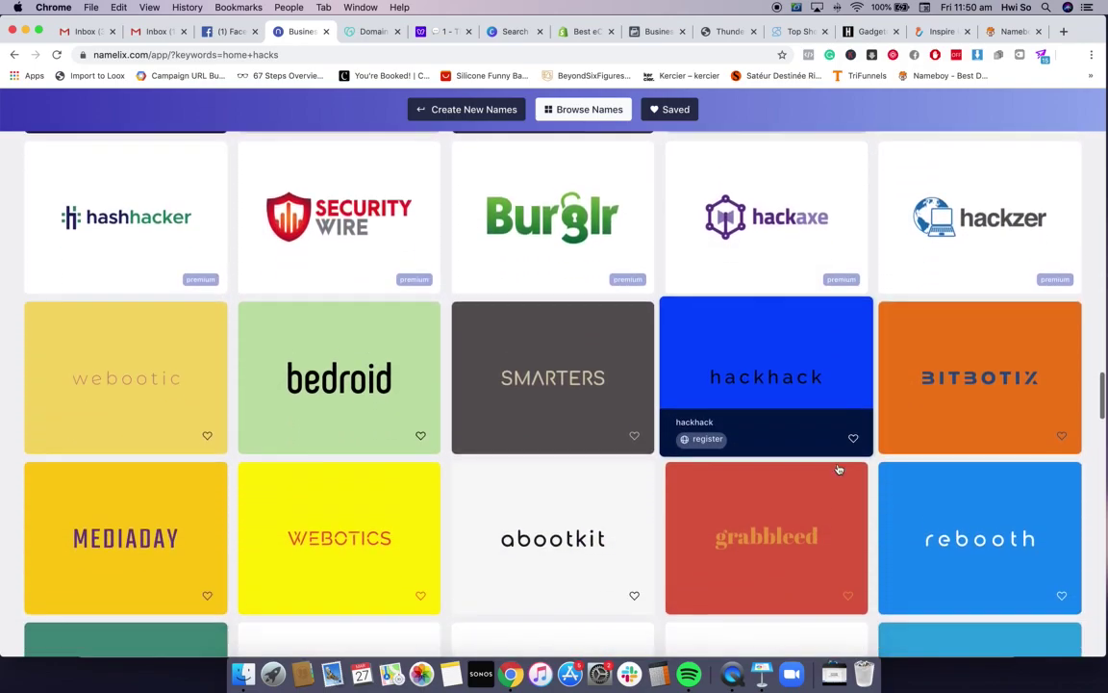
{"action": "scroll", "coordinate": [839, 469], "scroll_direction": "up", "scroll_amount": 15}
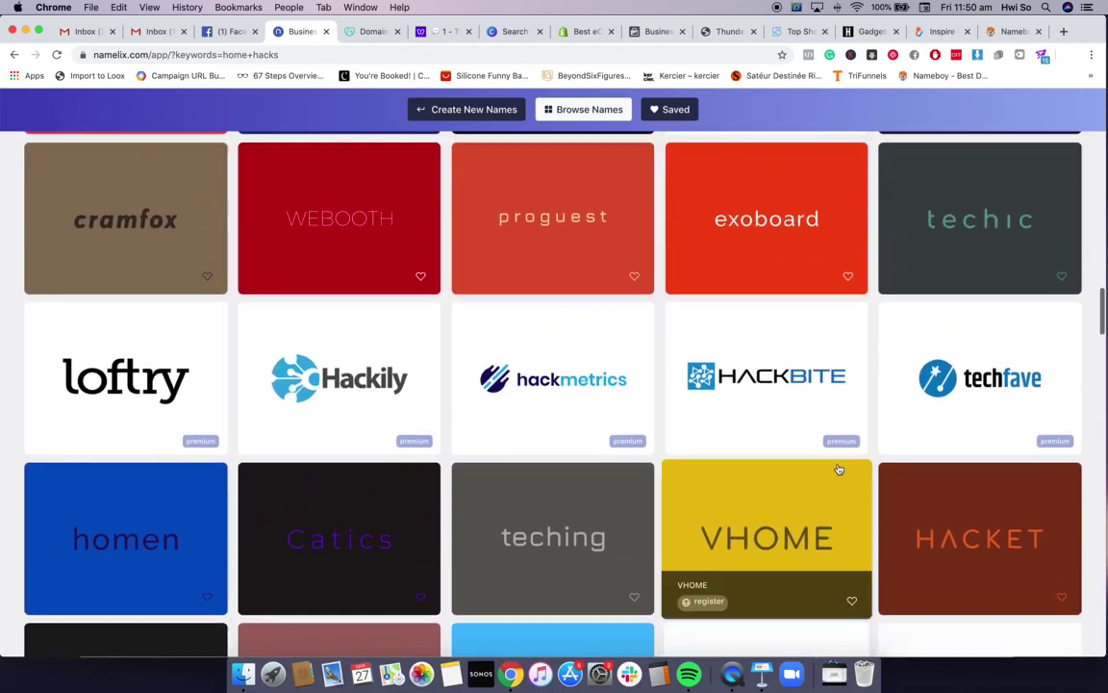
{"action": "scroll", "coordinate": [838, 469], "scroll_direction": "up", "scroll_amount": 16}
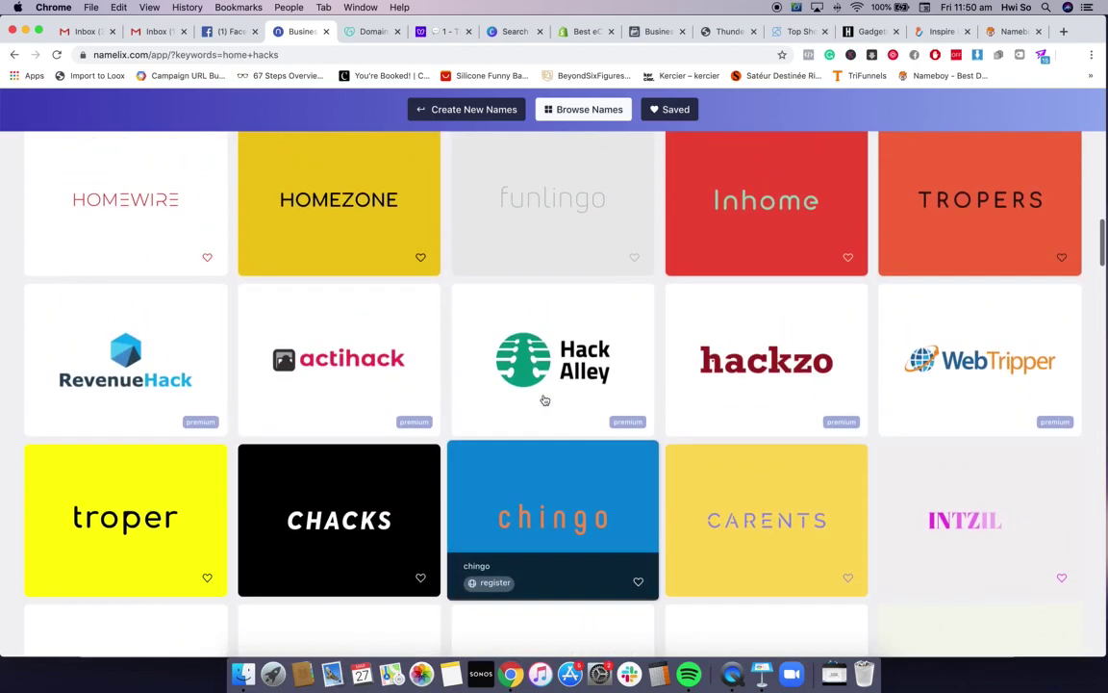
{"action": "scroll", "coordinate": [544, 399], "scroll_direction": "down", "scroll_amount": 5}
{"action": "scroll", "coordinate": [364, 476], "scroll_direction": "up", "scroll_amount": 13}
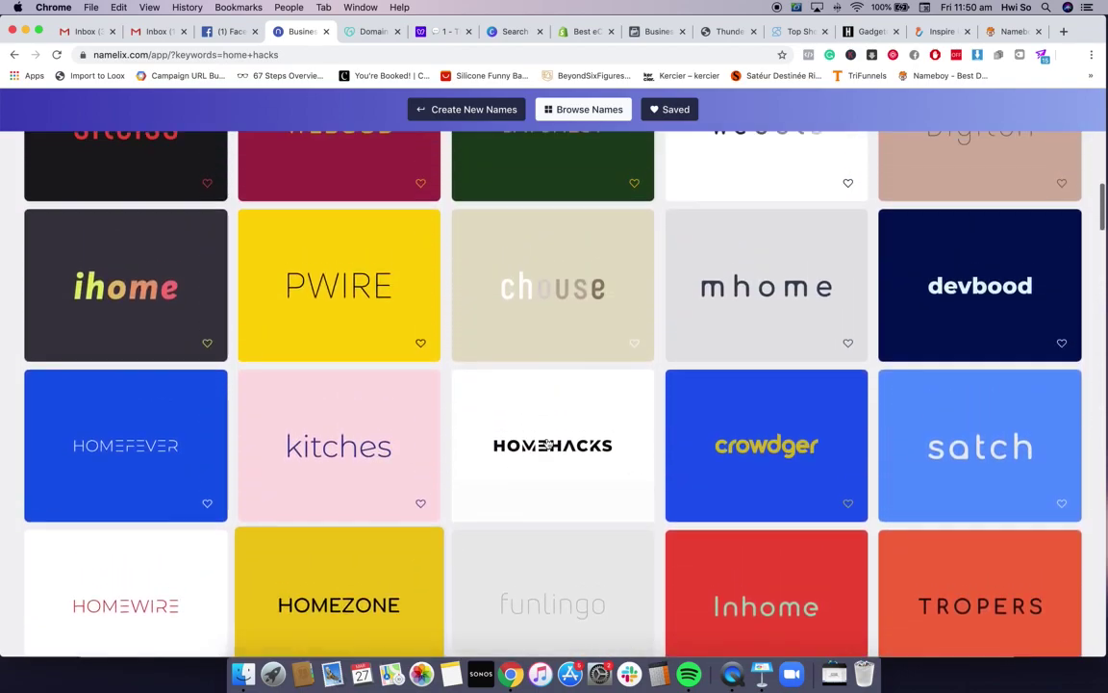
{"action": "left_click", "coordinate": [996, 32]}
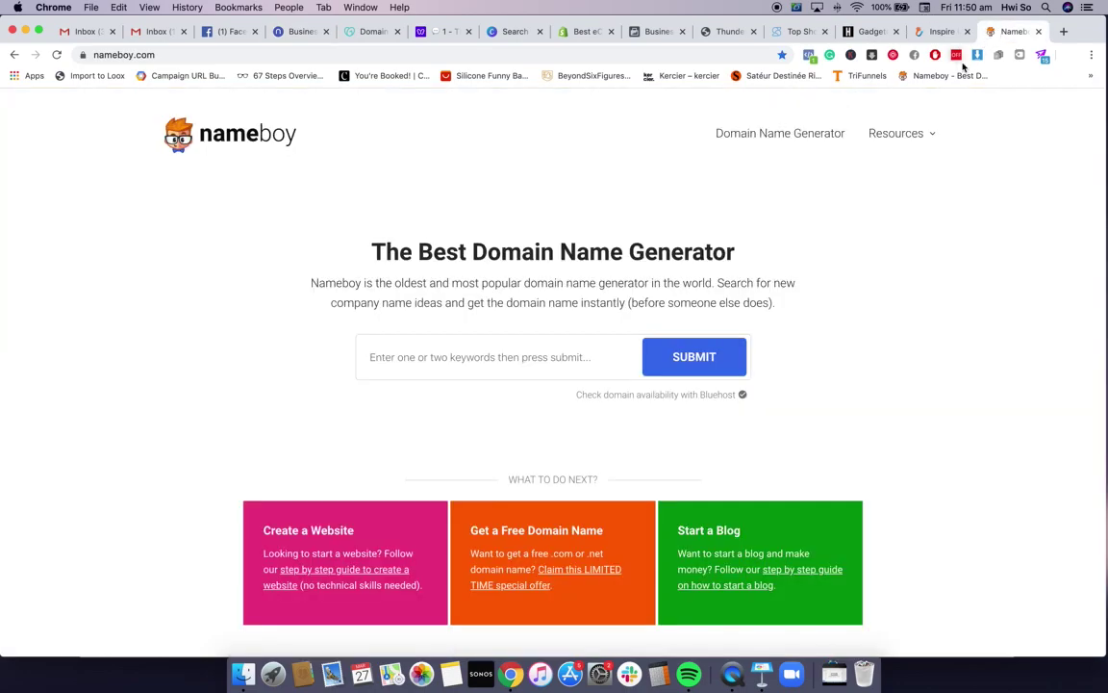
Search Nameboy for 'homehacks', close the Bluehost popup, and review the domain results
{"action": "type", "text": "homehacks"}
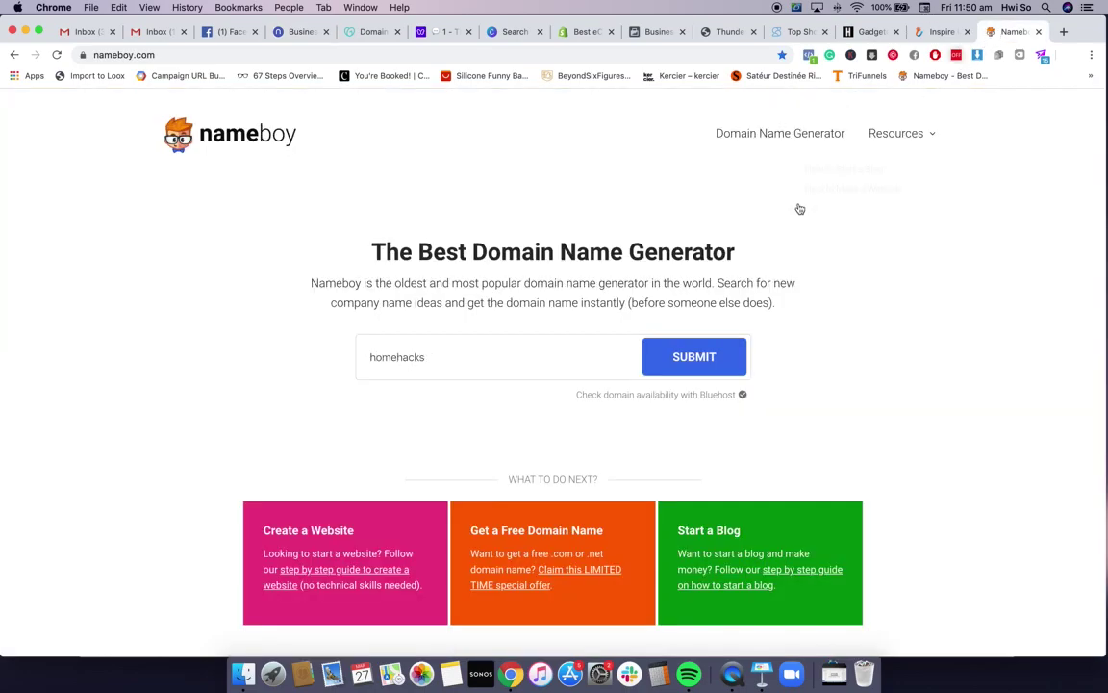
{"action": "left_click", "coordinate": [707, 356]}
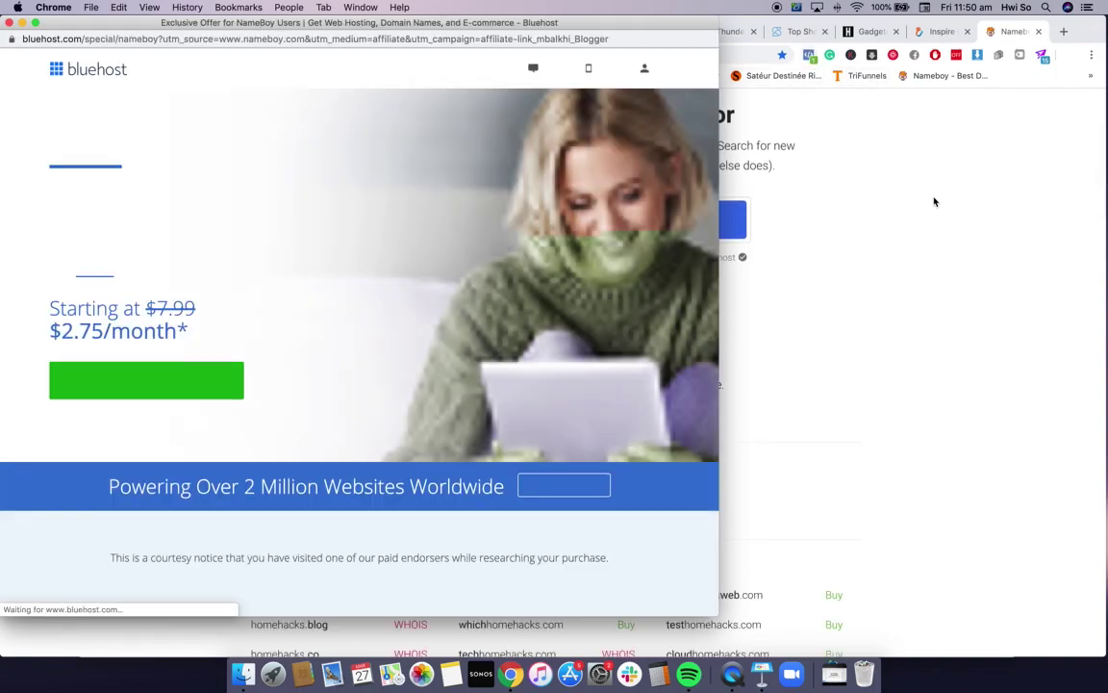
{"action": "left_click", "coordinate": [9, 22]}
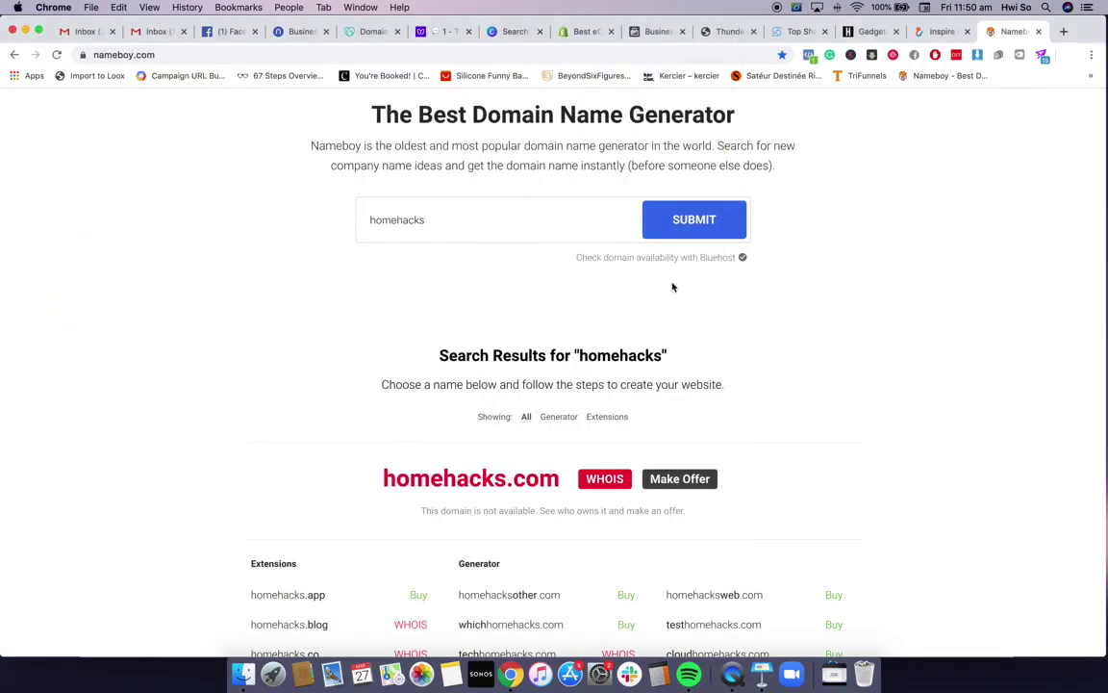
{"action": "scroll", "coordinate": [672, 287], "scroll_direction": "down", "scroll_amount": 5}
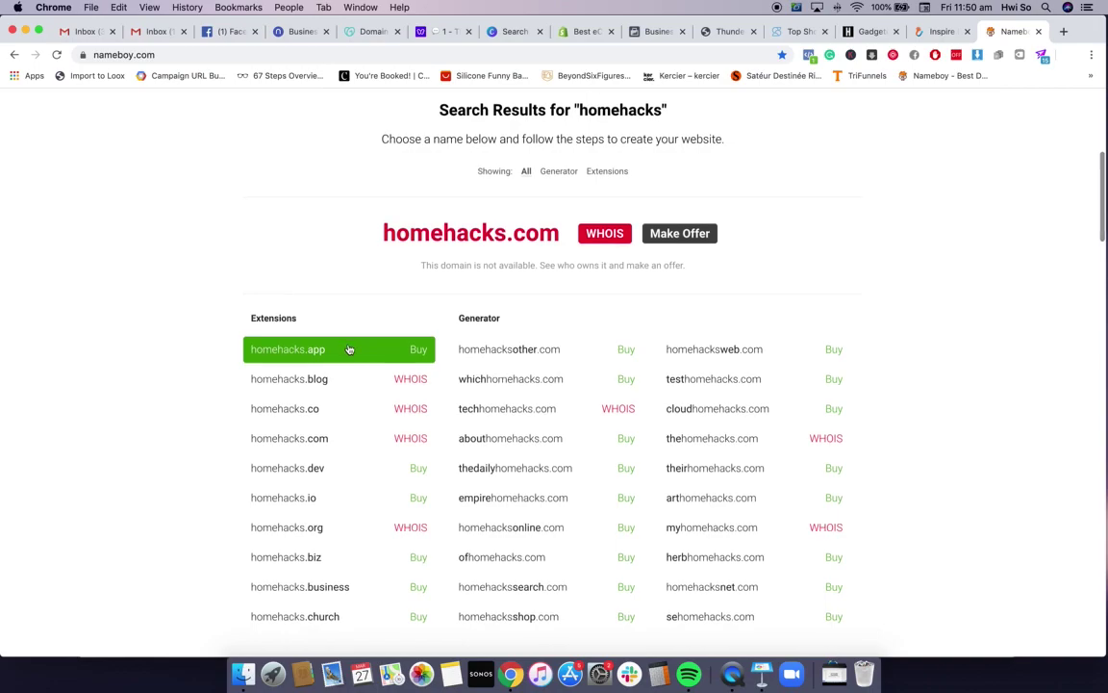
{"action": "scroll", "coordinate": [349, 349], "scroll_direction": "down", "scroll_amount": 2}
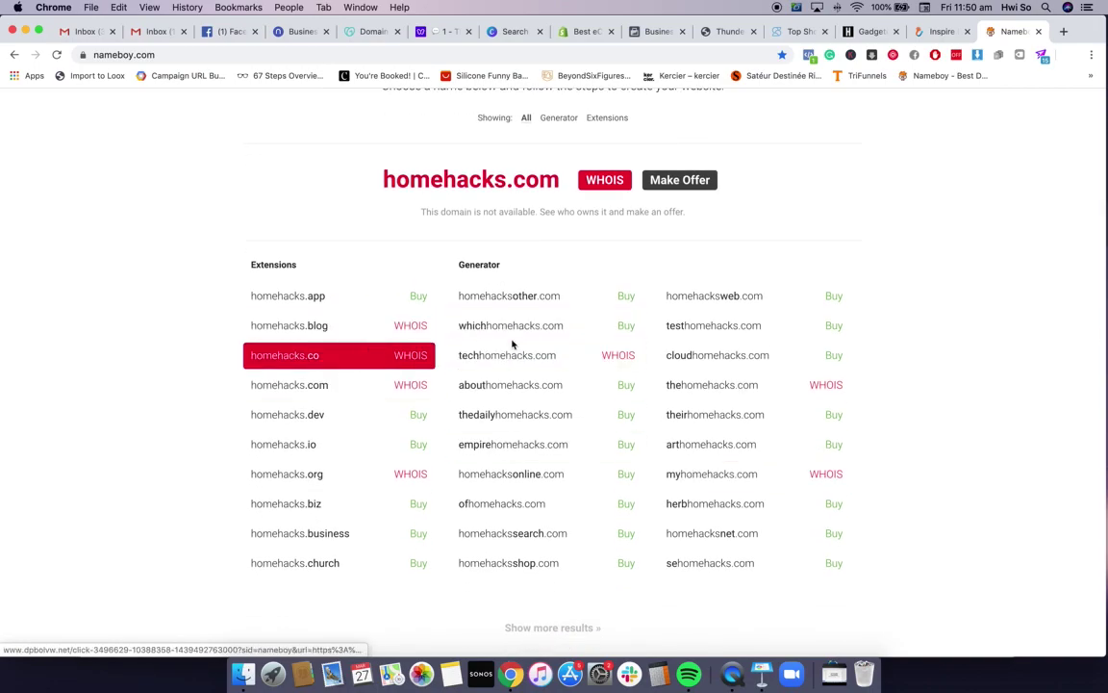
{"action": "scroll", "coordinate": [777, 423], "scroll_direction": "down", "scroll_amount": 1}
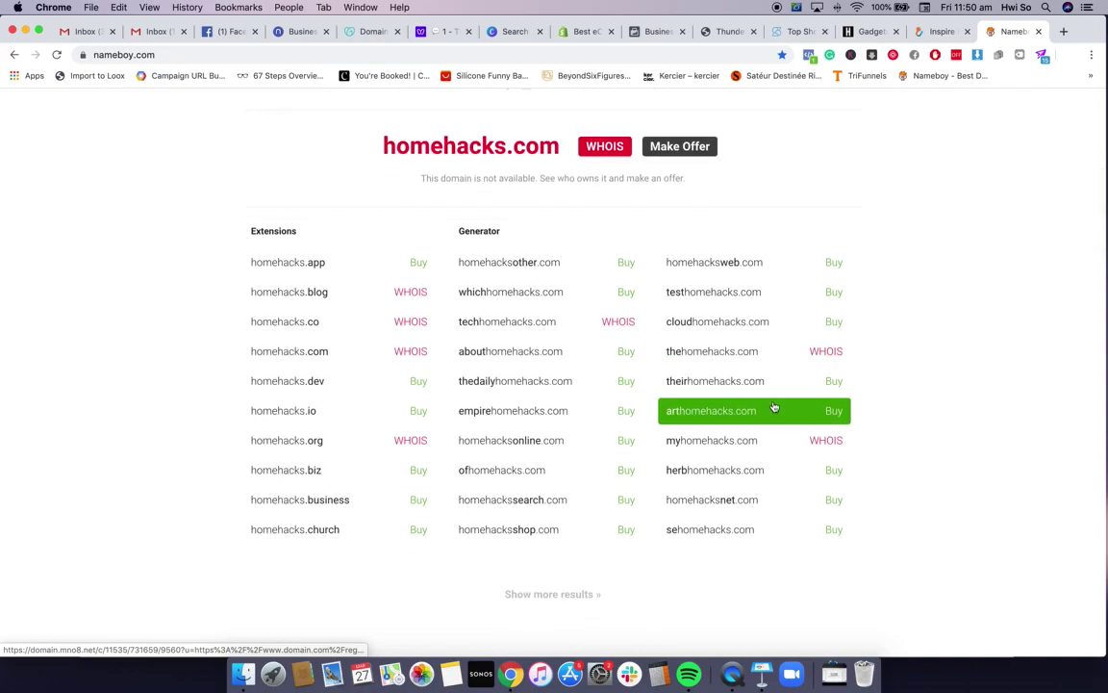
{"action": "scroll", "coordinate": [703, 352], "scroll_direction": "down", "scroll_amount": 2}
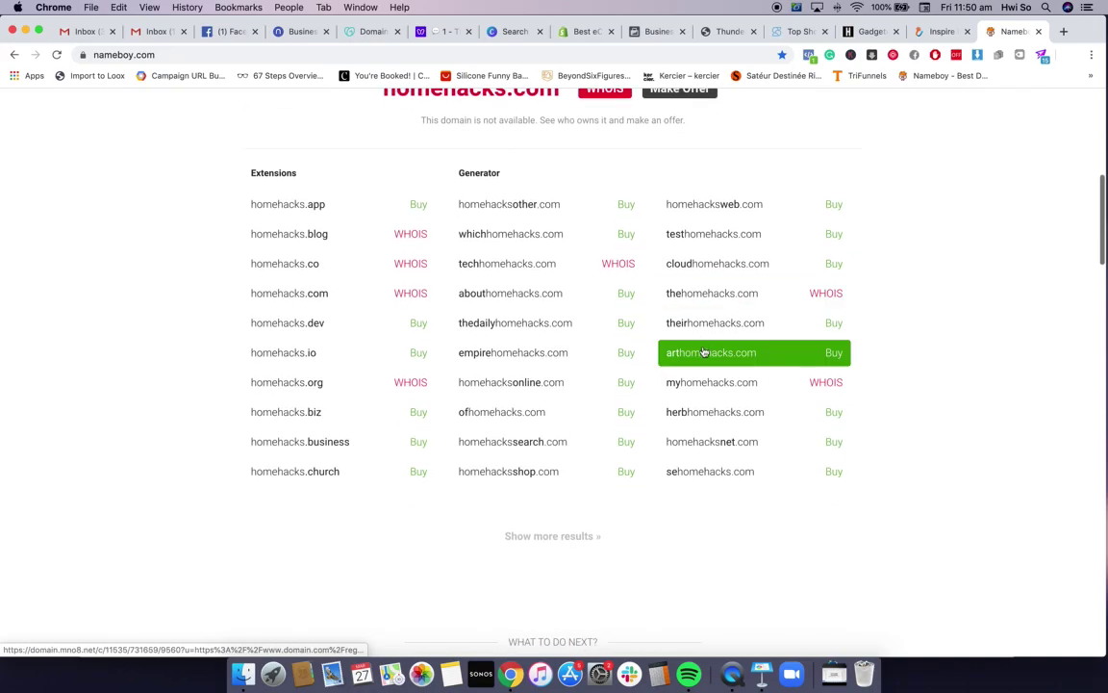
{"action": "scroll", "coordinate": [804, 494], "scroll_direction": "down", "scroll_amount": 1}
{"action": "scroll", "coordinate": [433, 358], "scroll_direction": "down", "scroll_amount": 2}
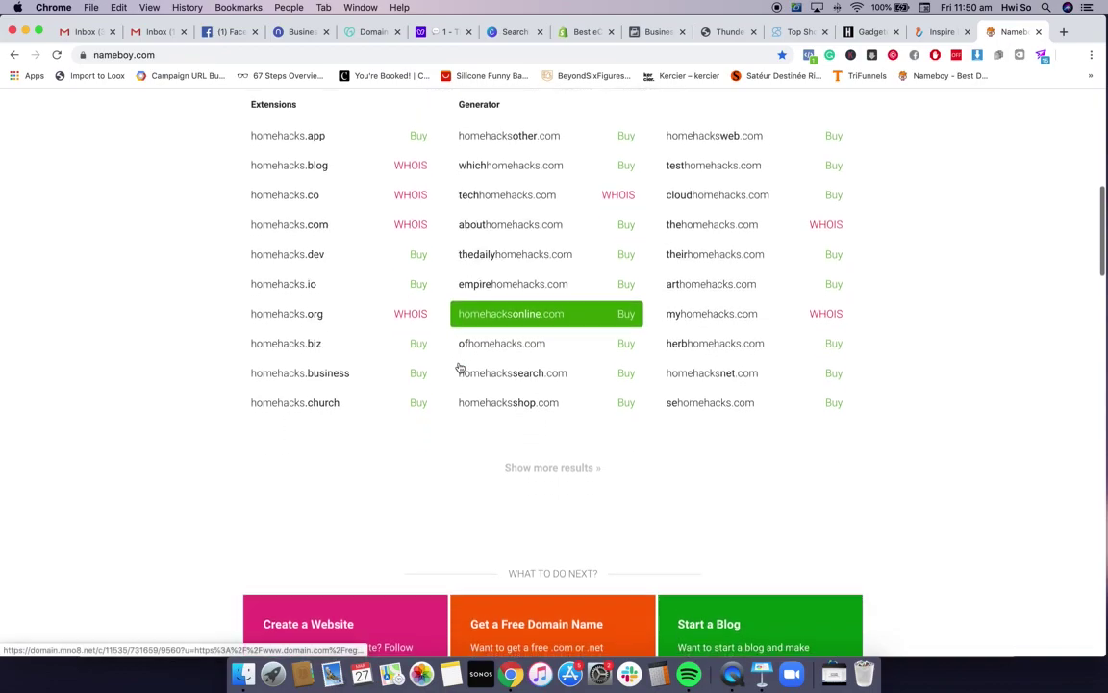
{"action": "scroll", "coordinate": [460, 367], "scroll_direction": "down", "scroll_amount": 4}
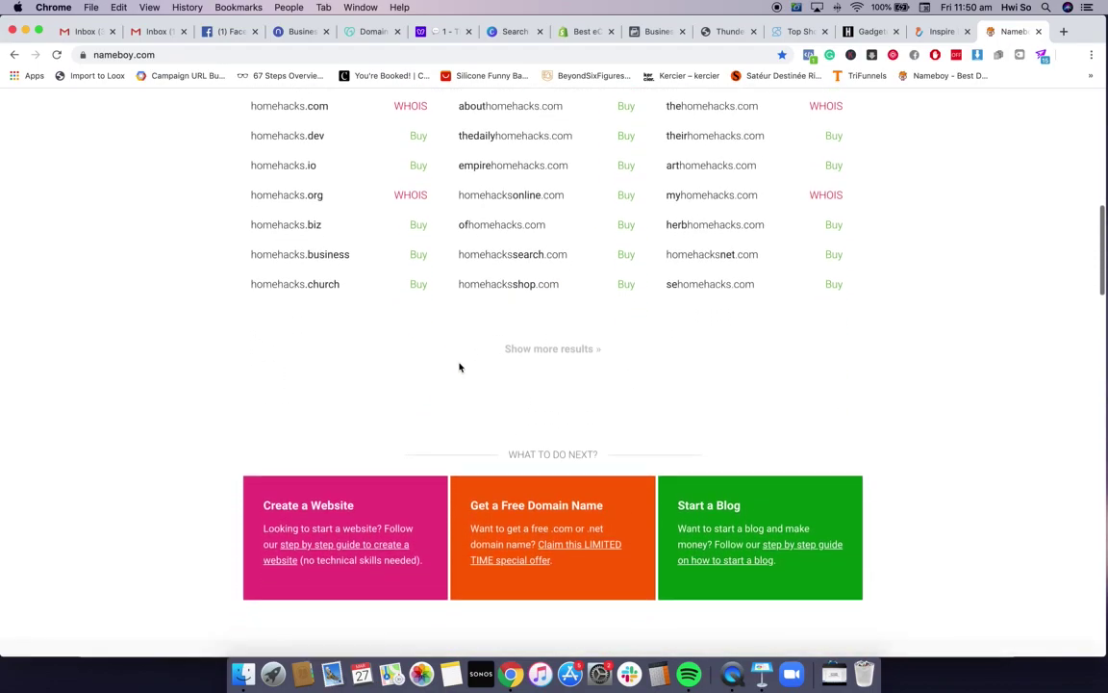
{"action": "scroll", "coordinate": [460, 368], "scroll_direction": "up", "scroll_amount": 15}
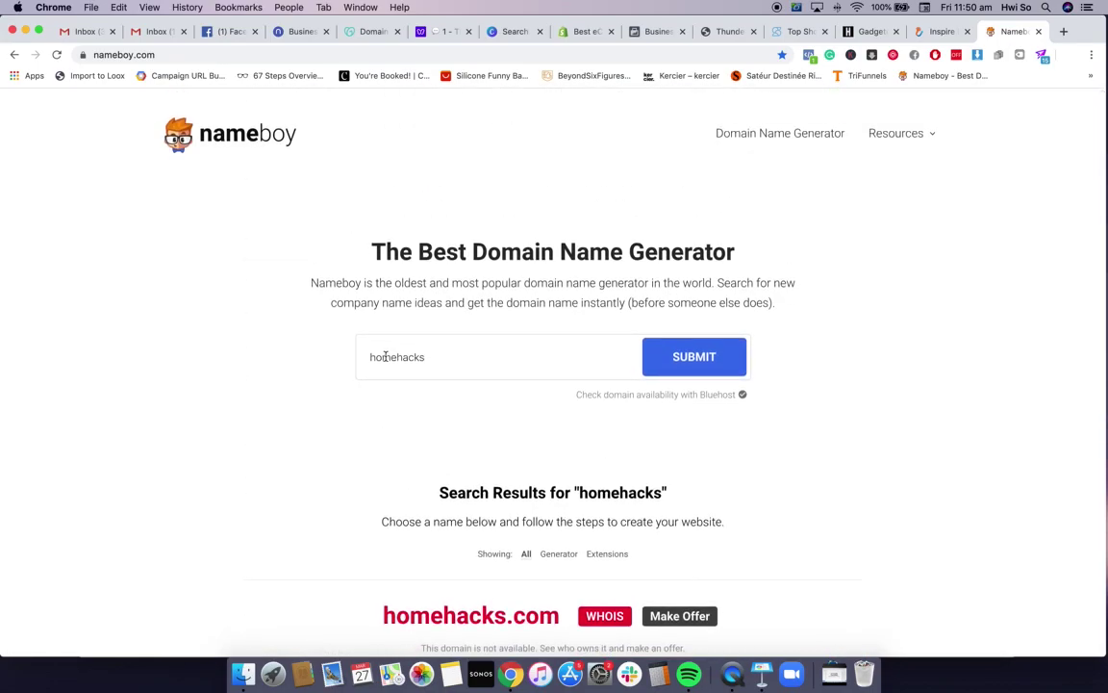
Change the Nameboy search to 'smarthomehacks' and review which domains are available
{"action": "left_click", "coordinate": [371, 357]}
{"action": "type", "text": "smart"}
{"action": "left_click", "coordinate": [695, 365]}
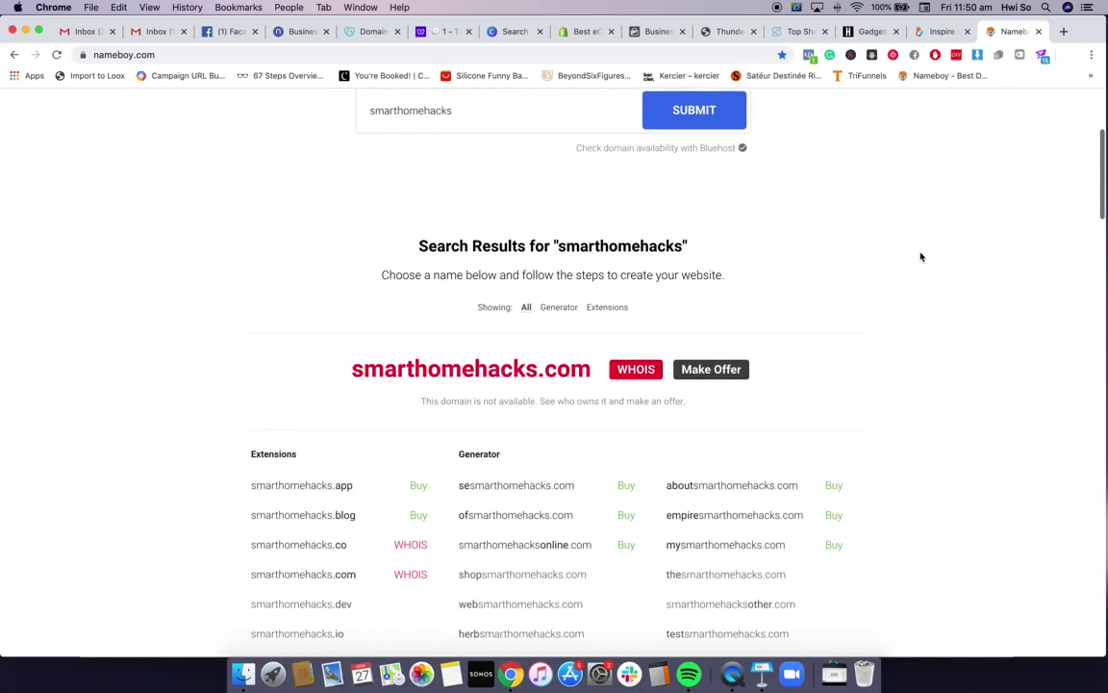
{"action": "scroll", "coordinate": [919, 256], "scroll_direction": "down", "scroll_amount": 2}
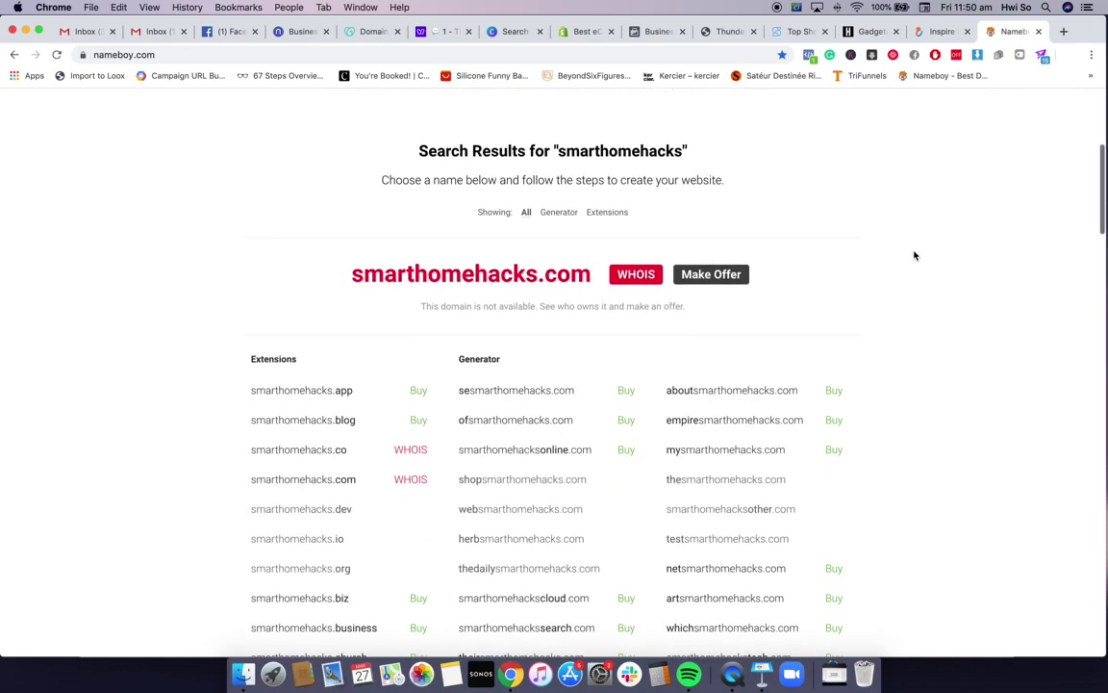
{"action": "scroll", "coordinate": [888, 267], "scroll_direction": "down", "scroll_amount": 1}
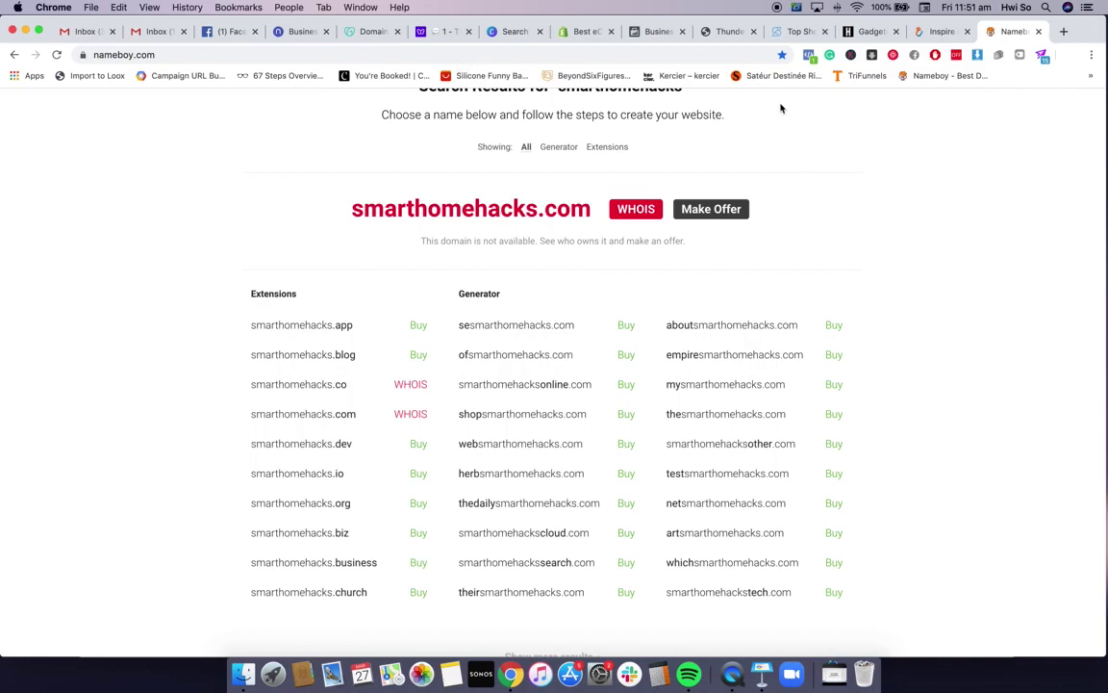
Bring Keynote forward and select the bullet list on the Name and Logo slide
{"action": "left_click", "coordinate": [762, 676]}
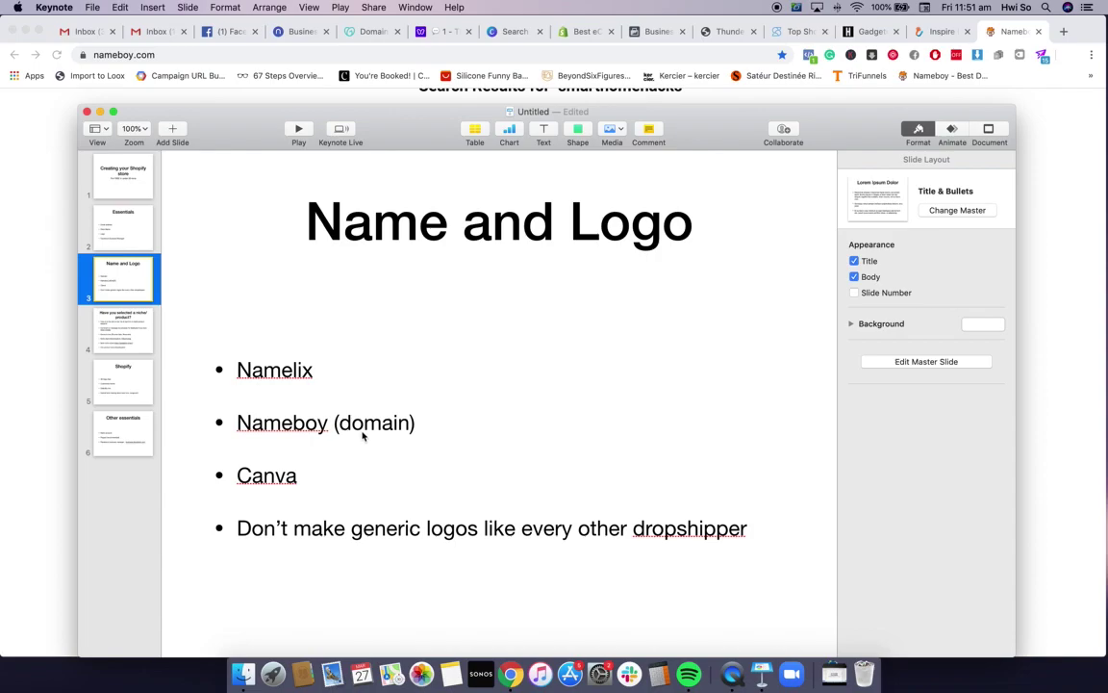
{"action": "left_click", "coordinate": [289, 486]}
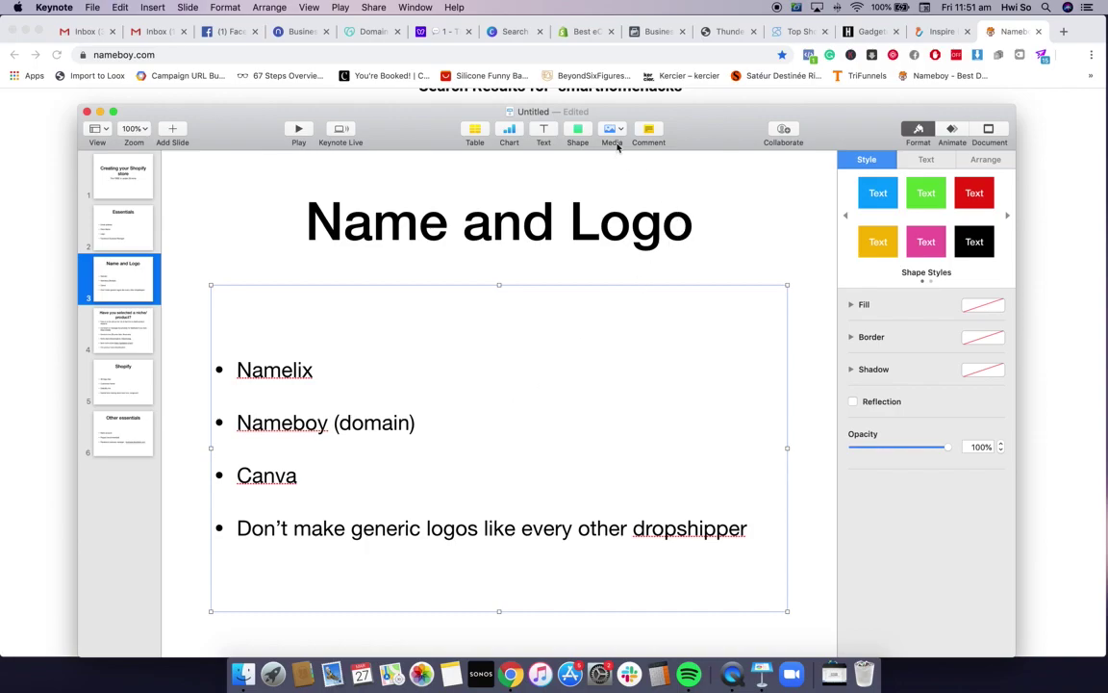
Browse Canva's Logos template results, then return to the Keynote presentation
{"action": "left_click", "coordinate": [511, 31]}
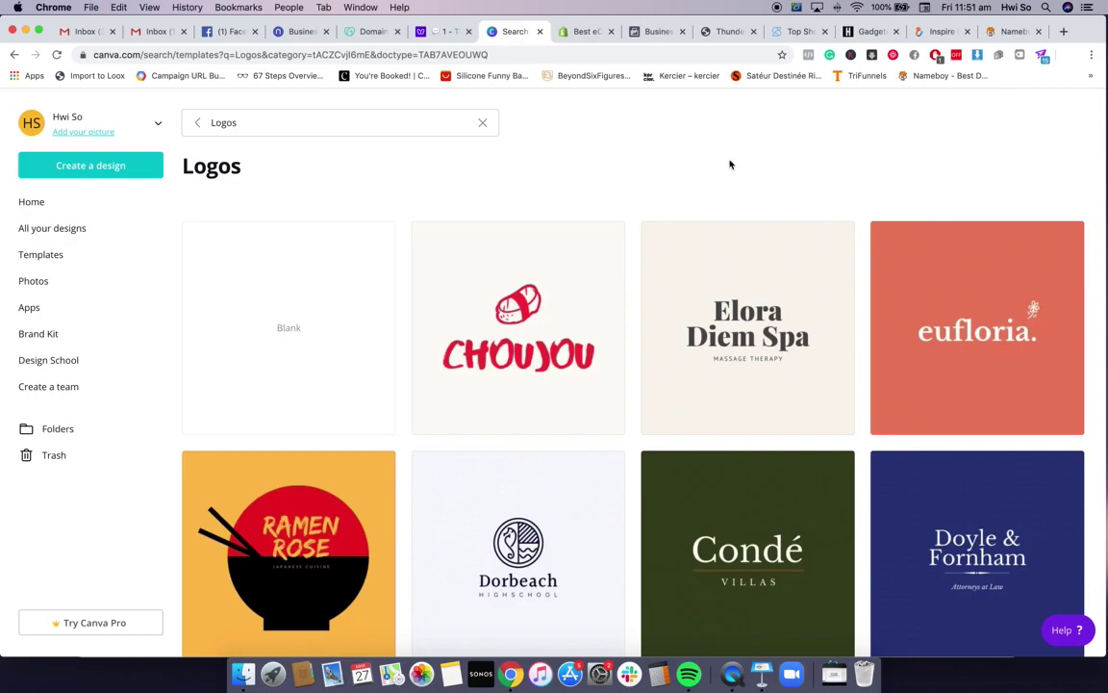
{"action": "scroll", "coordinate": [729, 165], "scroll_direction": "down", "scroll_amount": 1}
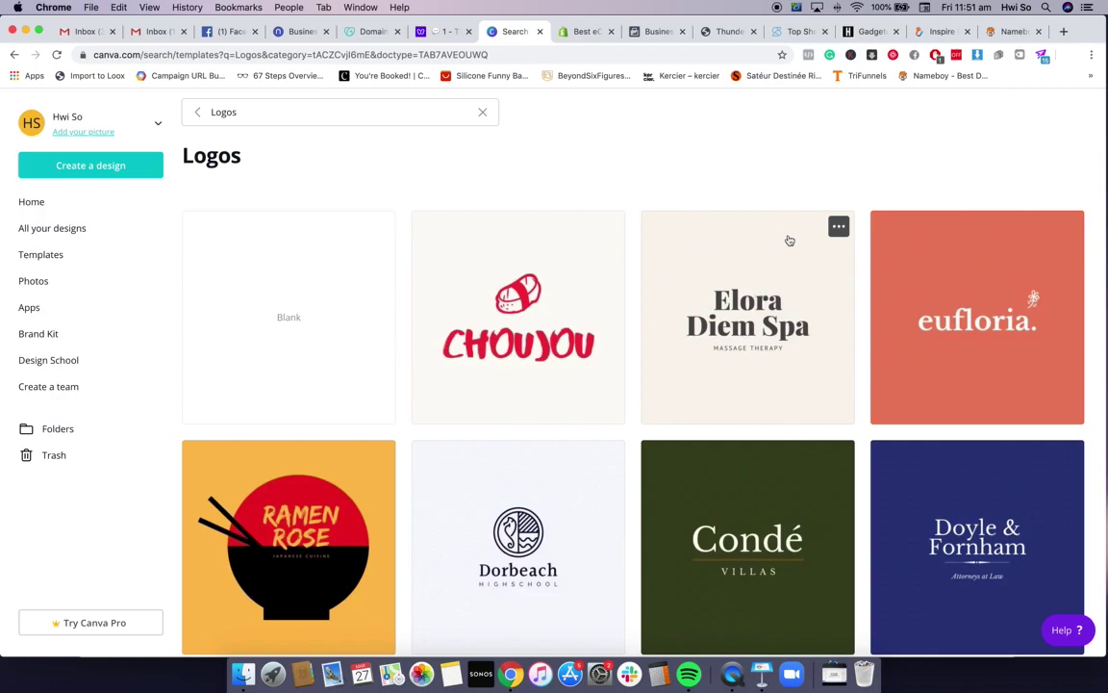
{"action": "scroll", "coordinate": [746, 185], "scroll_direction": "down", "scroll_amount": 1}
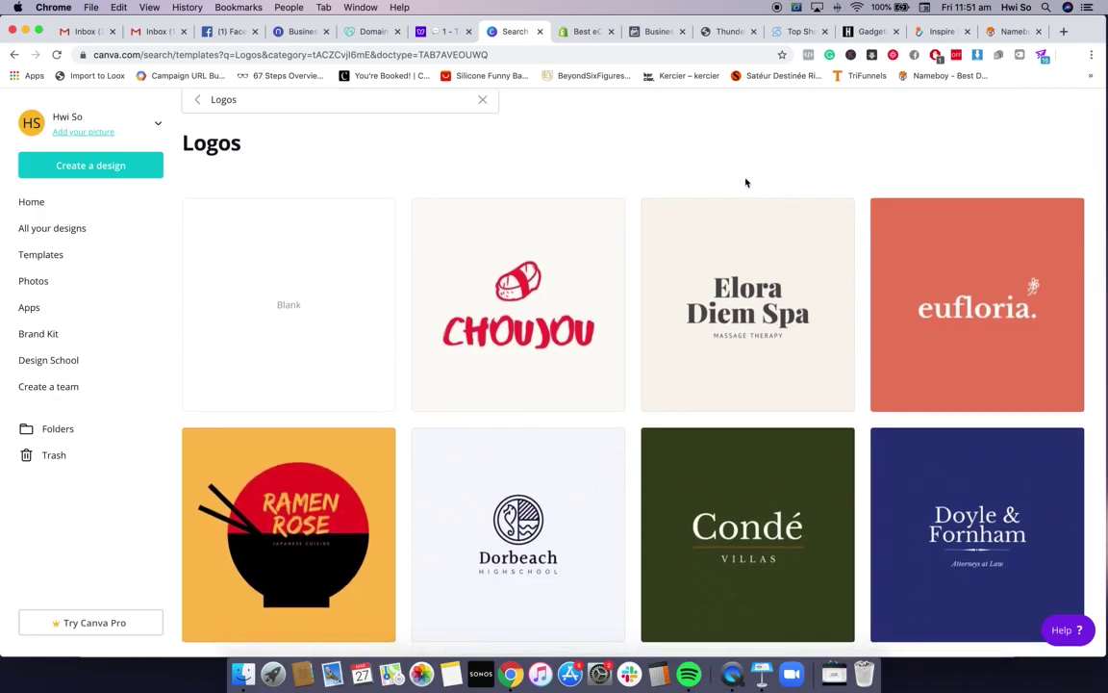
{"action": "scroll", "coordinate": [745, 183], "scroll_direction": "down", "scroll_amount": 6}
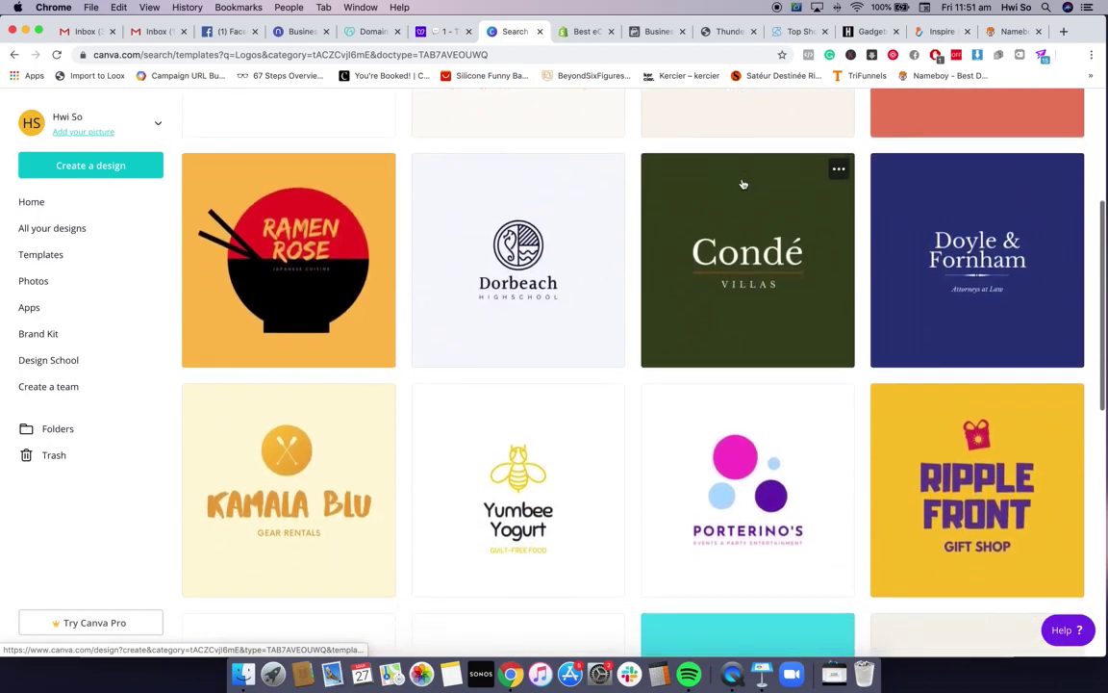
{"action": "scroll", "coordinate": [742, 184], "scroll_direction": "down", "scroll_amount": 4}
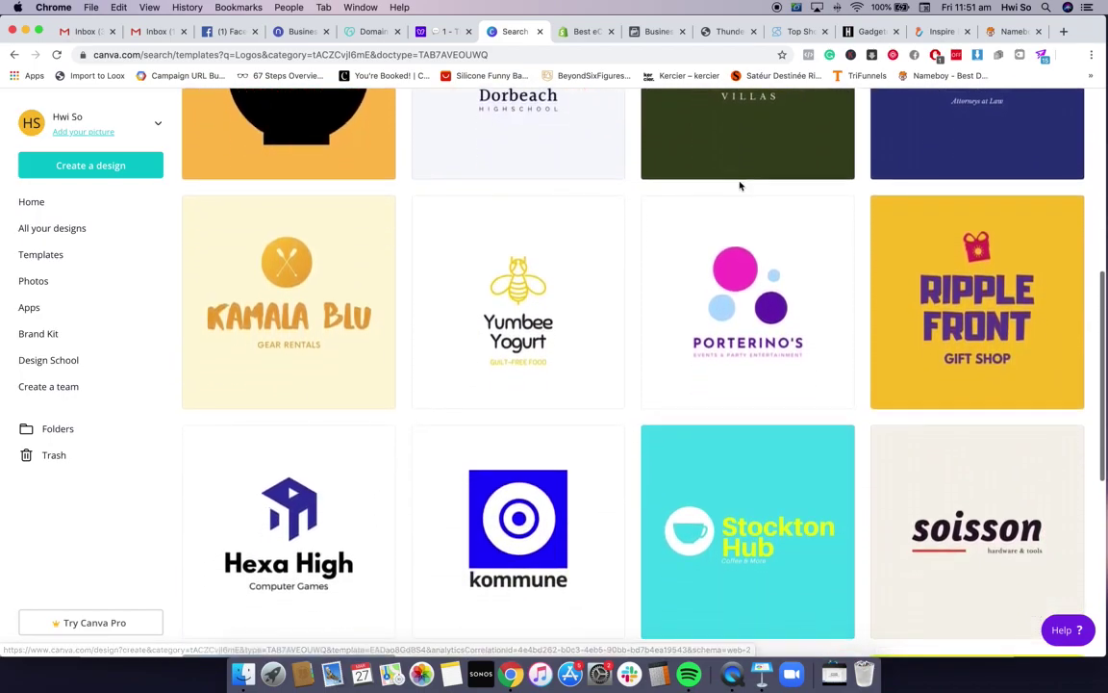
{"action": "scroll", "coordinate": [739, 186], "scroll_direction": "down", "scroll_amount": 10}
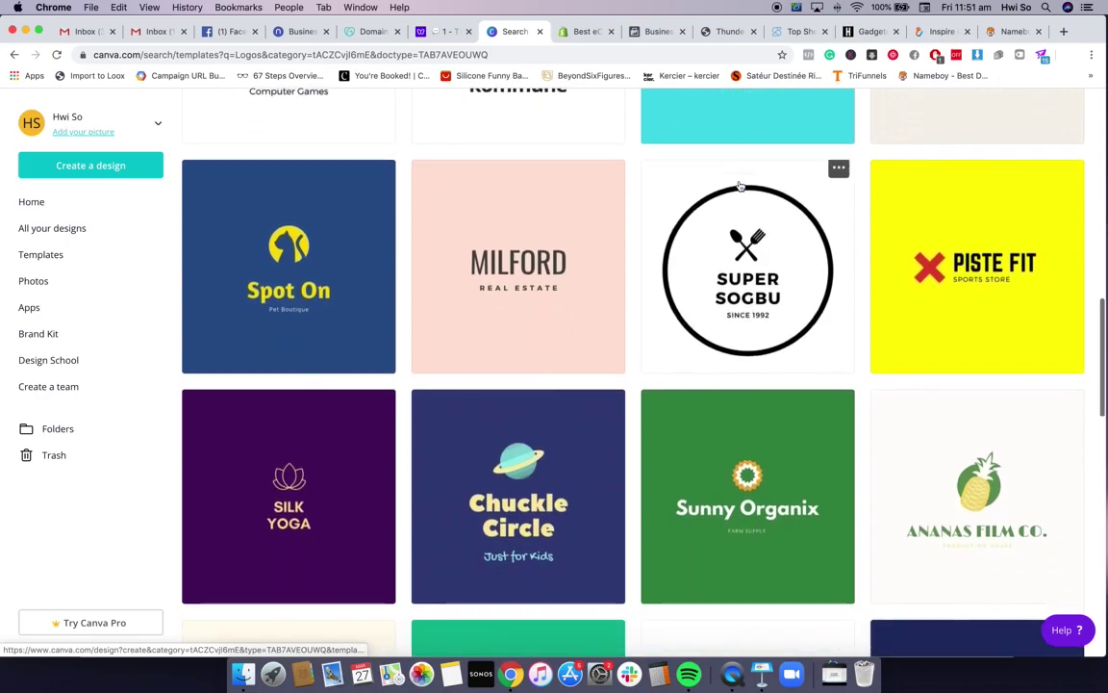
{"action": "scroll", "coordinate": [571, 309], "scroll_direction": "up", "scroll_amount": 20}
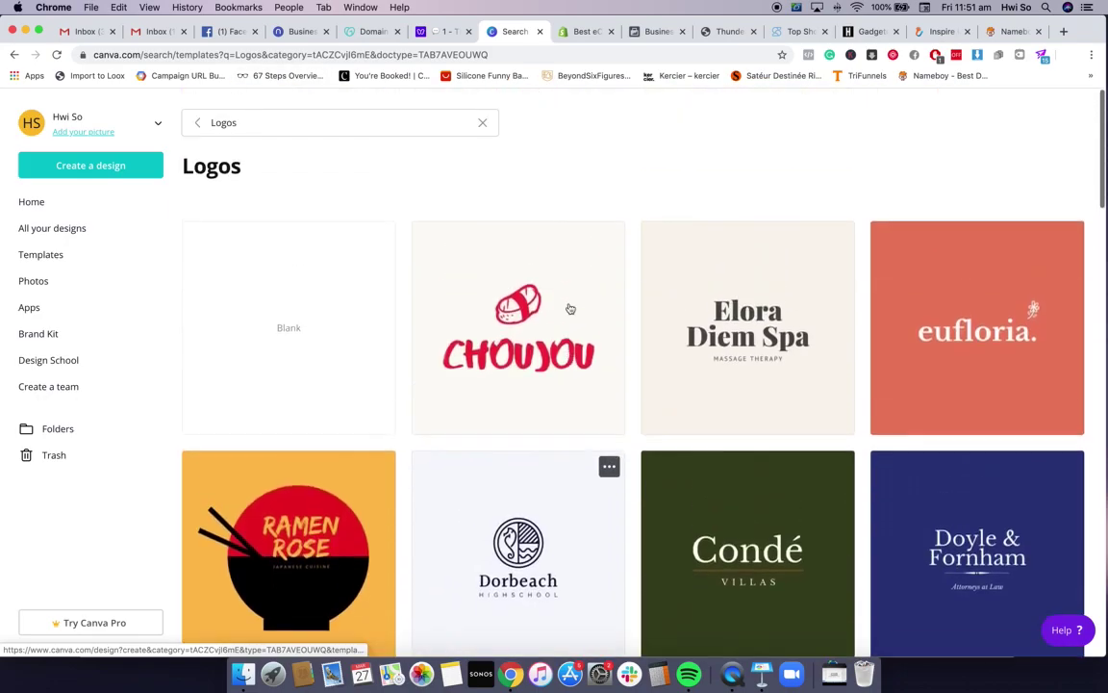
{"action": "scroll", "coordinate": [570, 308], "scroll_direction": "down", "scroll_amount": 20}
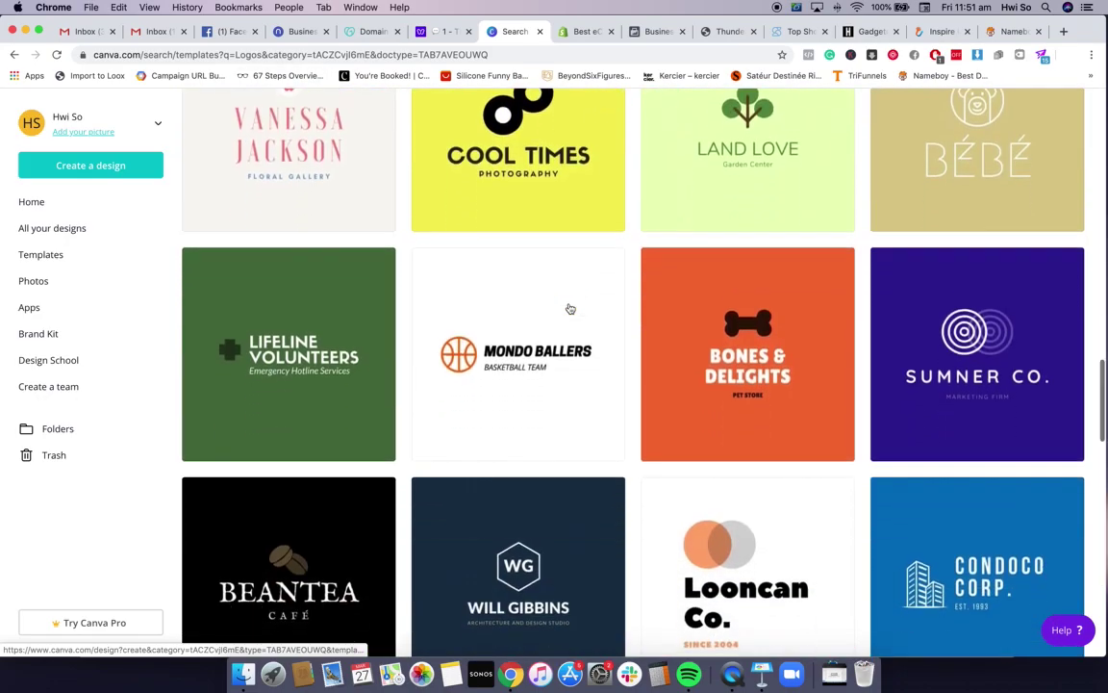
{"action": "scroll", "coordinate": [570, 308], "scroll_direction": "down", "scroll_amount": 5}
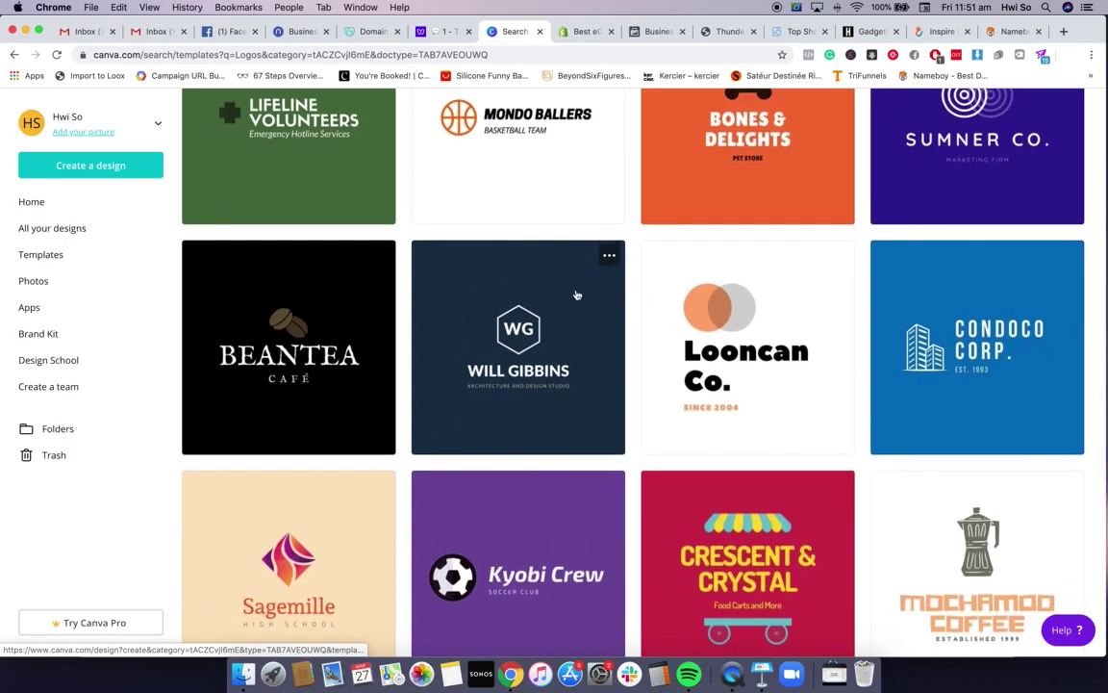
{"action": "scroll", "coordinate": [576, 294], "scroll_direction": "down", "scroll_amount": 2}
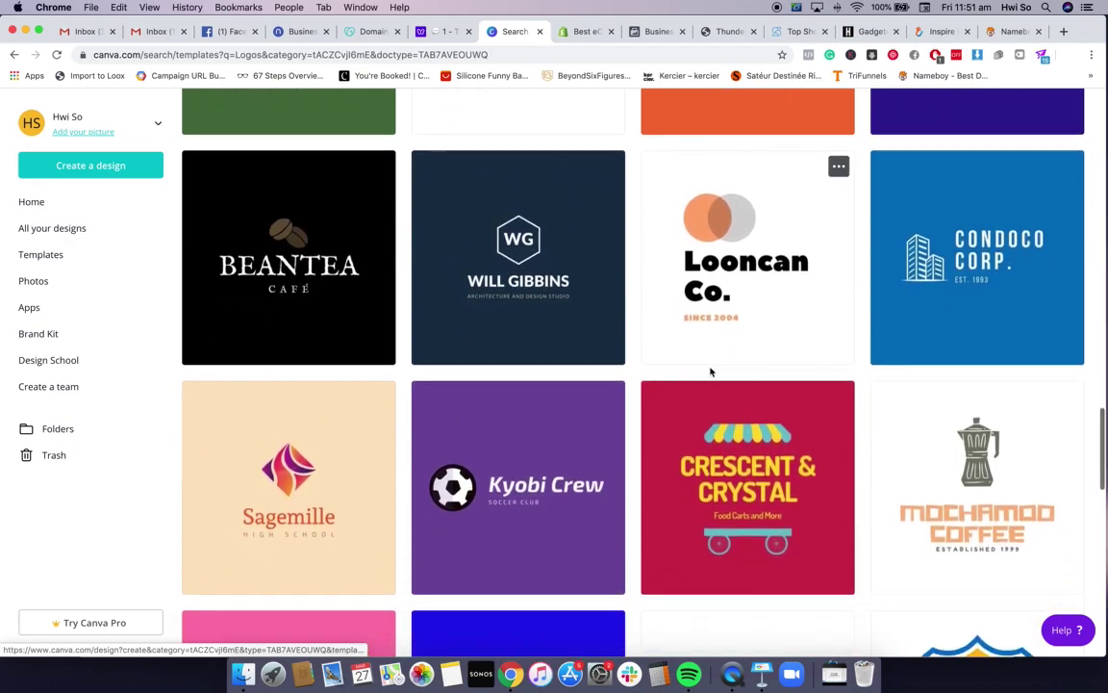
{"action": "scroll", "coordinate": [711, 371], "scroll_direction": "down", "scroll_amount": 1}
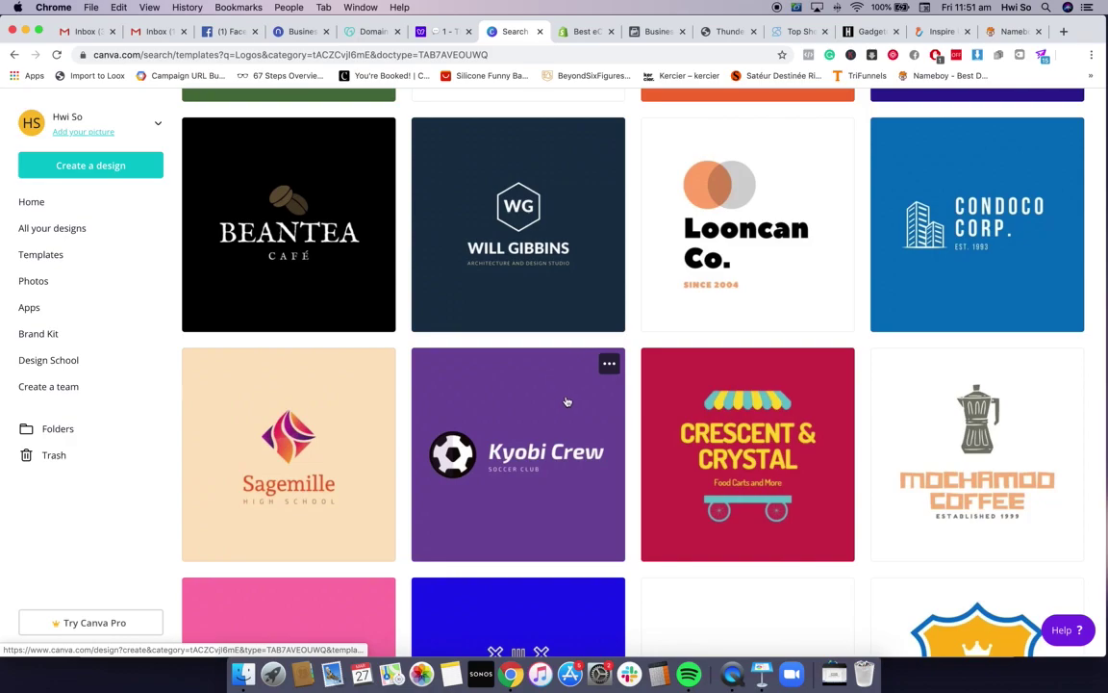
{"action": "scroll", "coordinate": [765, 330], "scroll_direction": "down", "scroll_amount": 3}
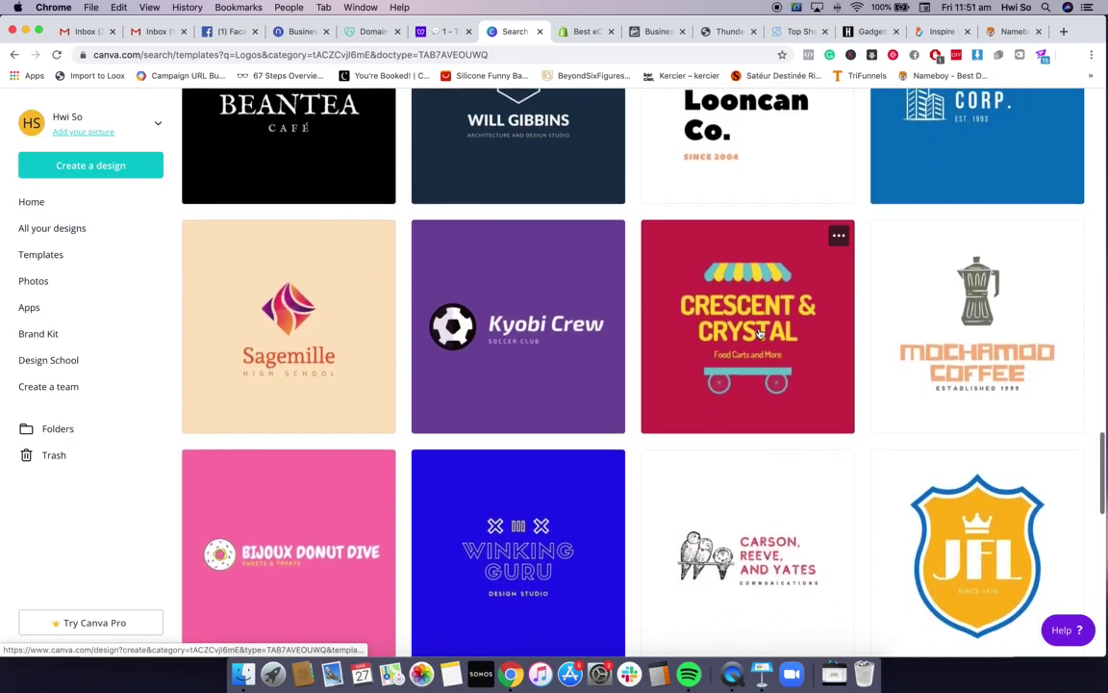
{"action": "scroll", "coordinate": [648, 376], "scroll_direction": "down", "scroll_amount": 1}
{"action": "scroll", "coordinate": [646, 386], "scroll_direction": "down", "scroll_amount": 4}
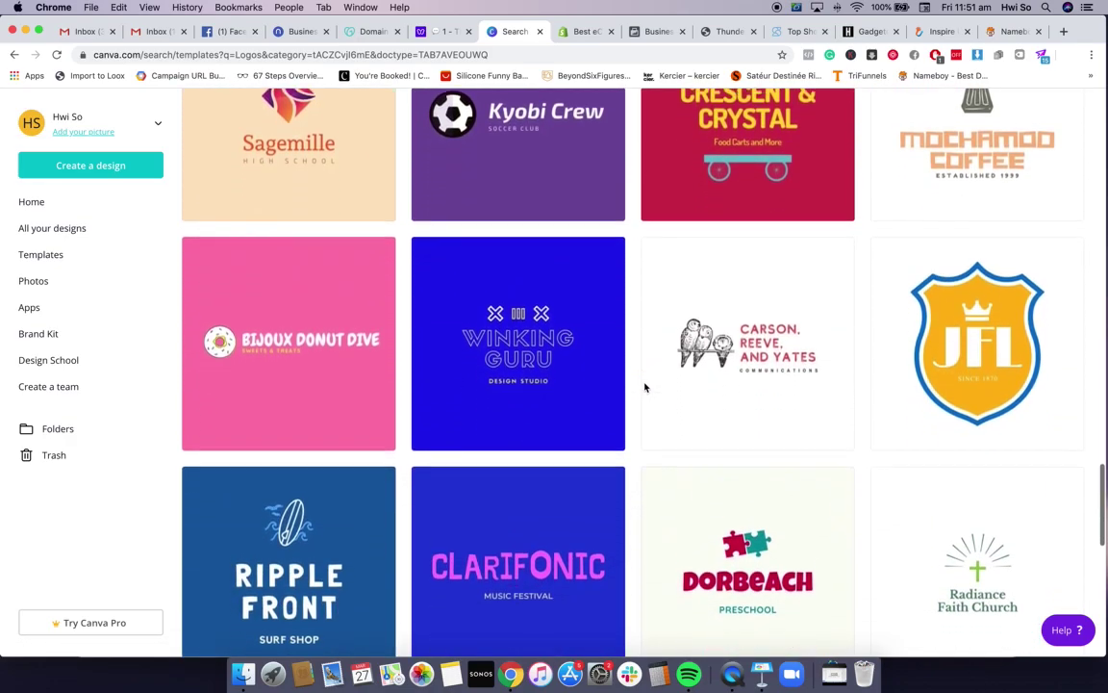
{"action": "scroll", "coordinate": [635, 395], "scroll_direction": "down", "scroll_amount": 1}
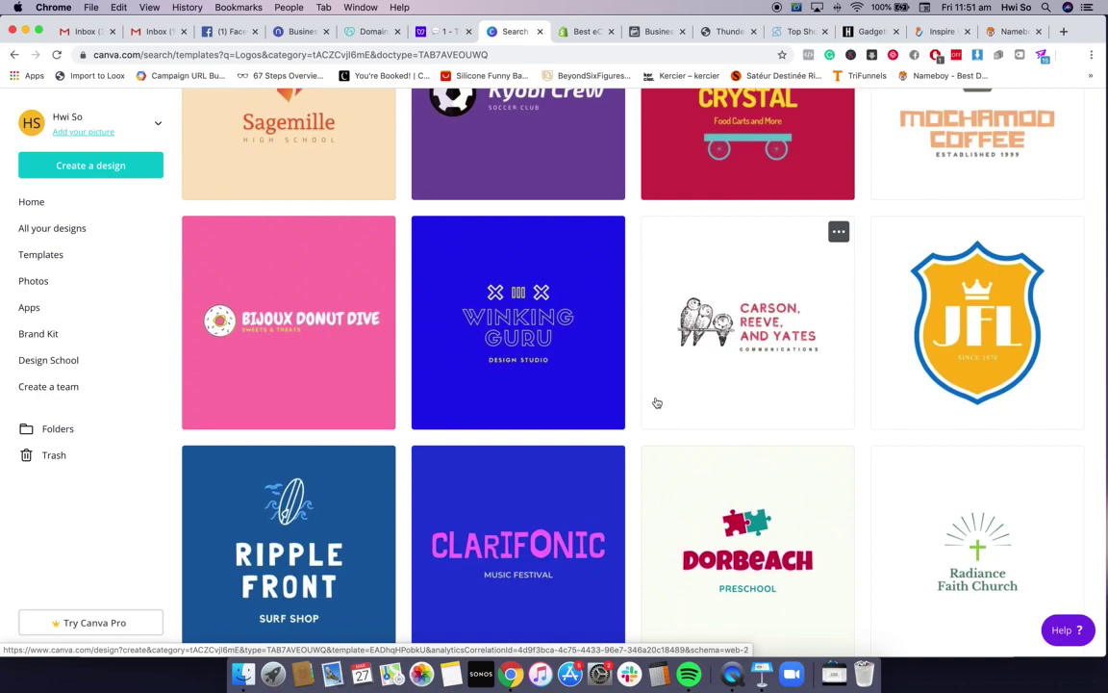
{"action": "scroll", "coordinate": [657, 402], "scroll_direction": "down", "scroll_amount": 1}
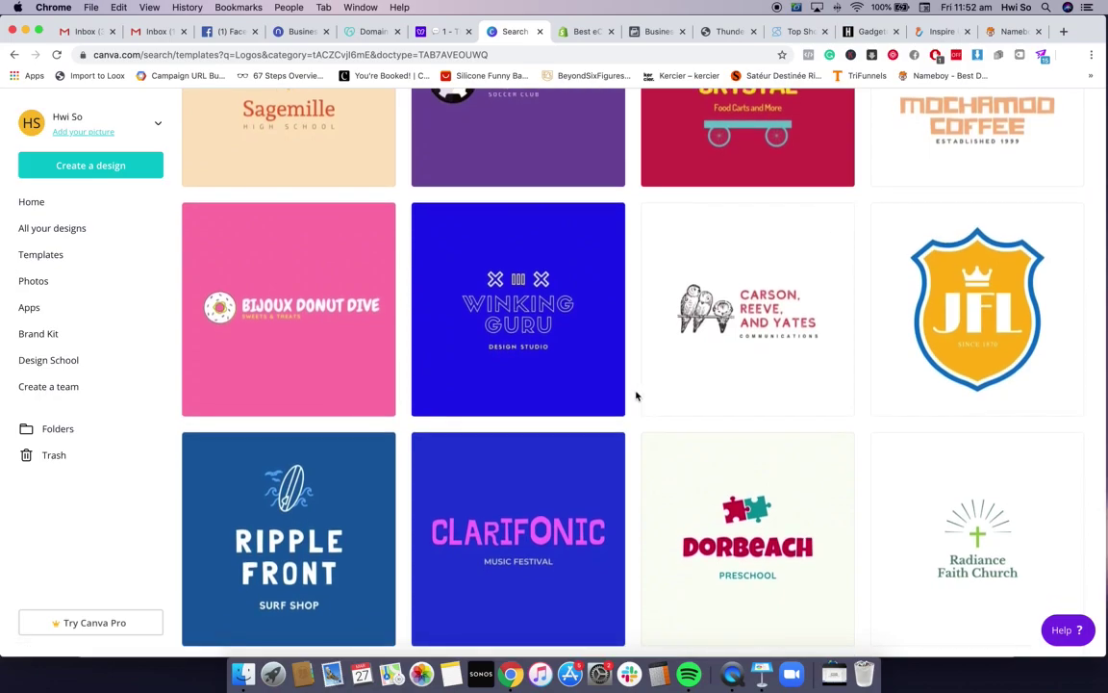
{"action": "scroll", "coordinate": [633, 395], "scroll_direction": "down", "scroll_amount": 3}
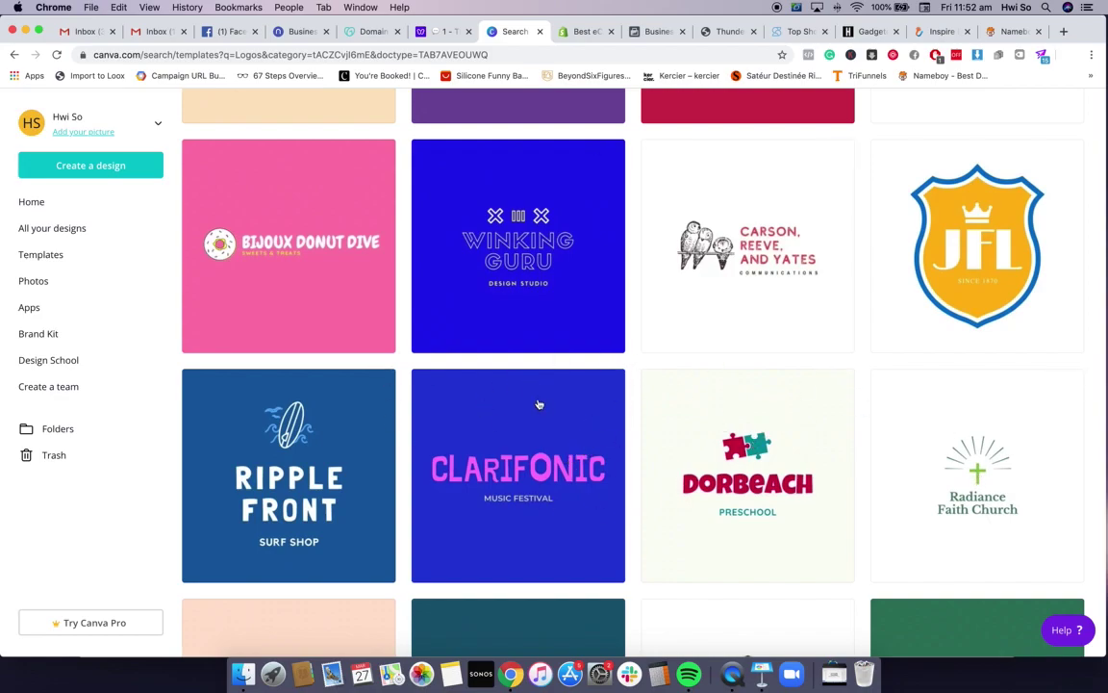
{"action": "scroll", "coordinate": [594, 423], "scroll_direction": "down", "scroll_amount": 1}
{"action": "scroll", "coordinate": [616, 415], "scroll_direction": "down", "scroll_amount": 5}
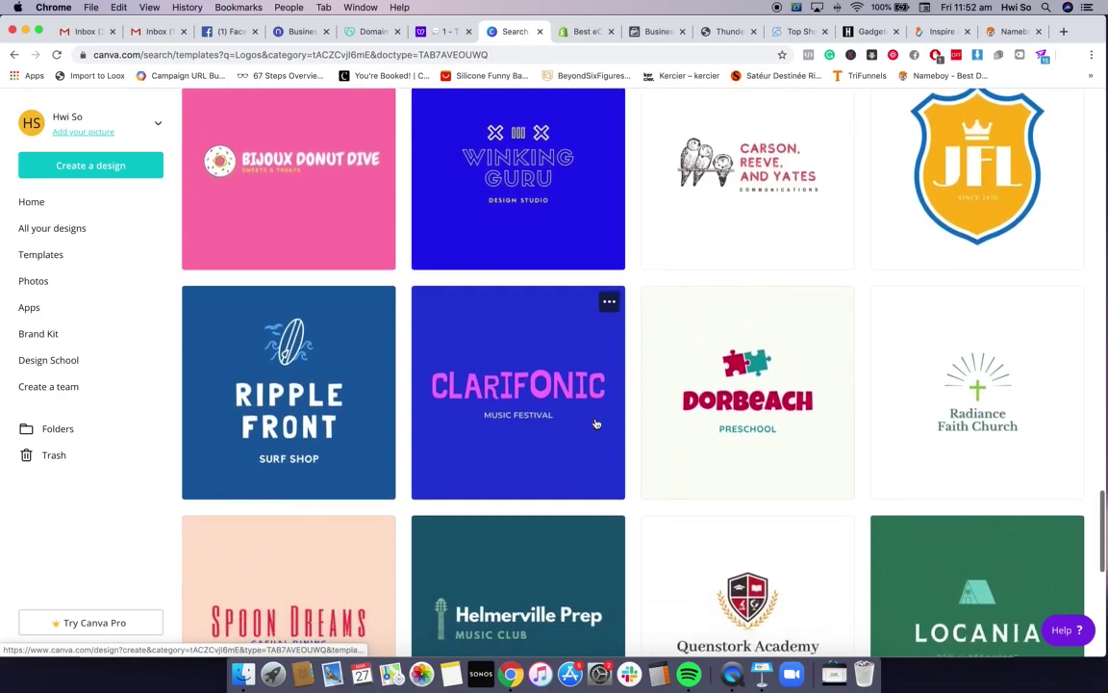
{"action": "scroll", "coordinate": [630, 413], "scroll_direction": "down", "scroll_amount": 6}
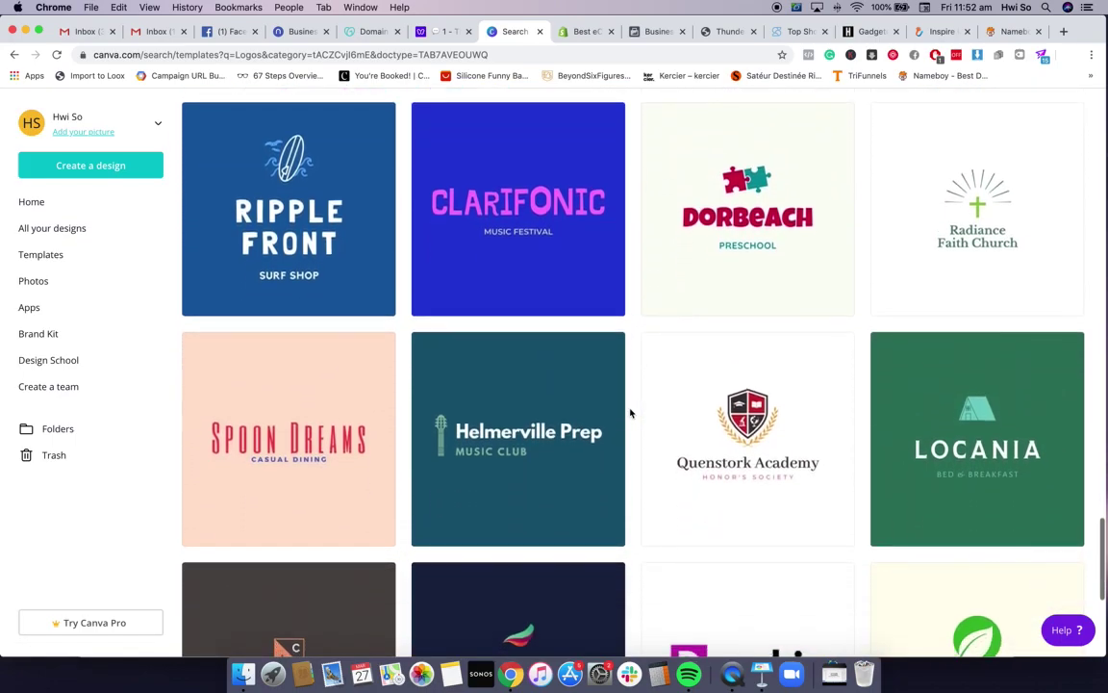
{"action": "scroll", "coordinate": [630, 412], "scroll_direction": "down", "scroll_amount": 3}
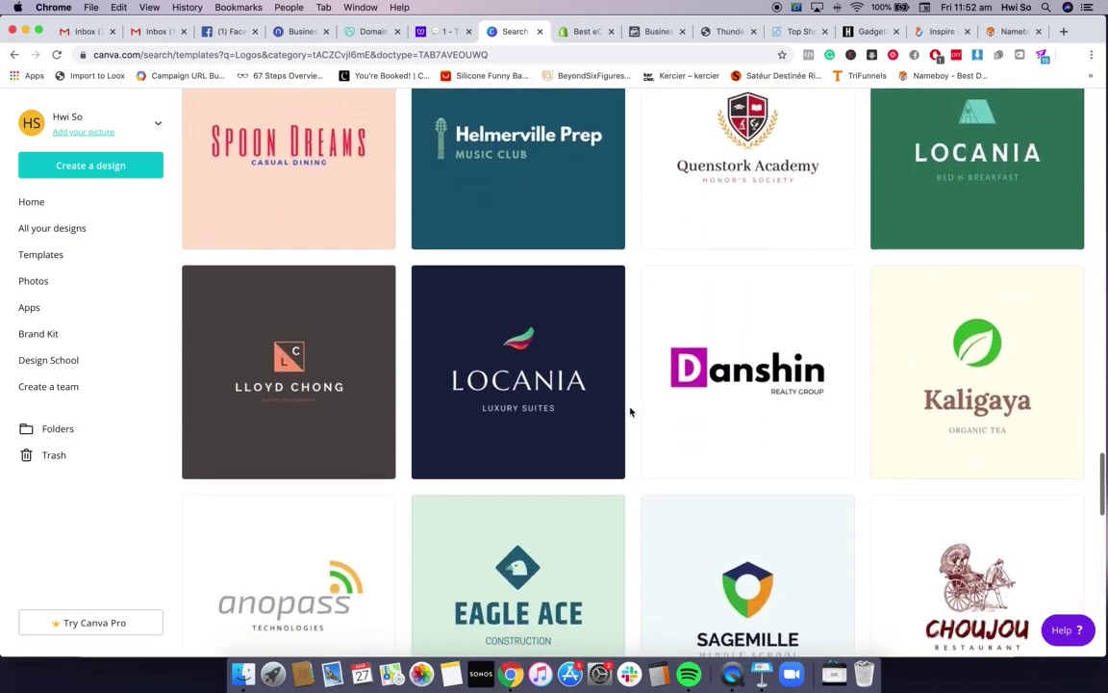
{"action": "scroll", "coordinate": [616, 405], "scroll_direction": "down", "scroll_amount": 4}
{"action": "scroll", "coordinate": [804, 425], "scroll_direction": "down", "scroll_amount": 4}
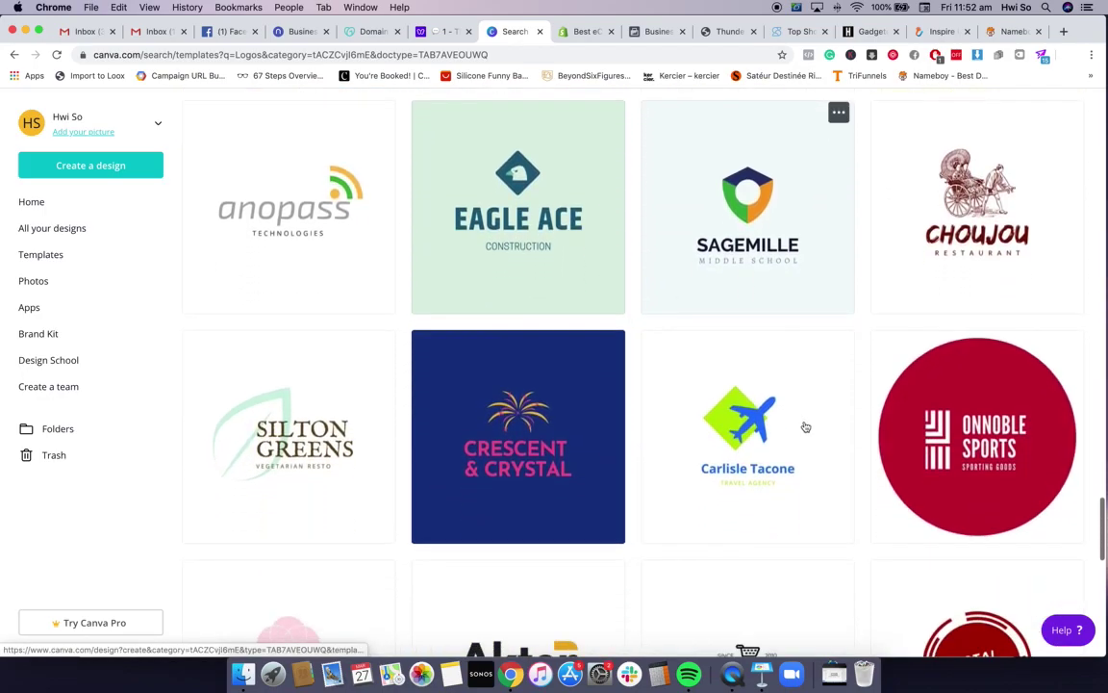
{"action": "scroll", "coordinate": [789, 425], "scroll_direction": "down", "scroll_amount": 5}
{"action": "scroll", "coordinate": [789, 426], "scroll_direction": "down", "scroll_amount": 4}
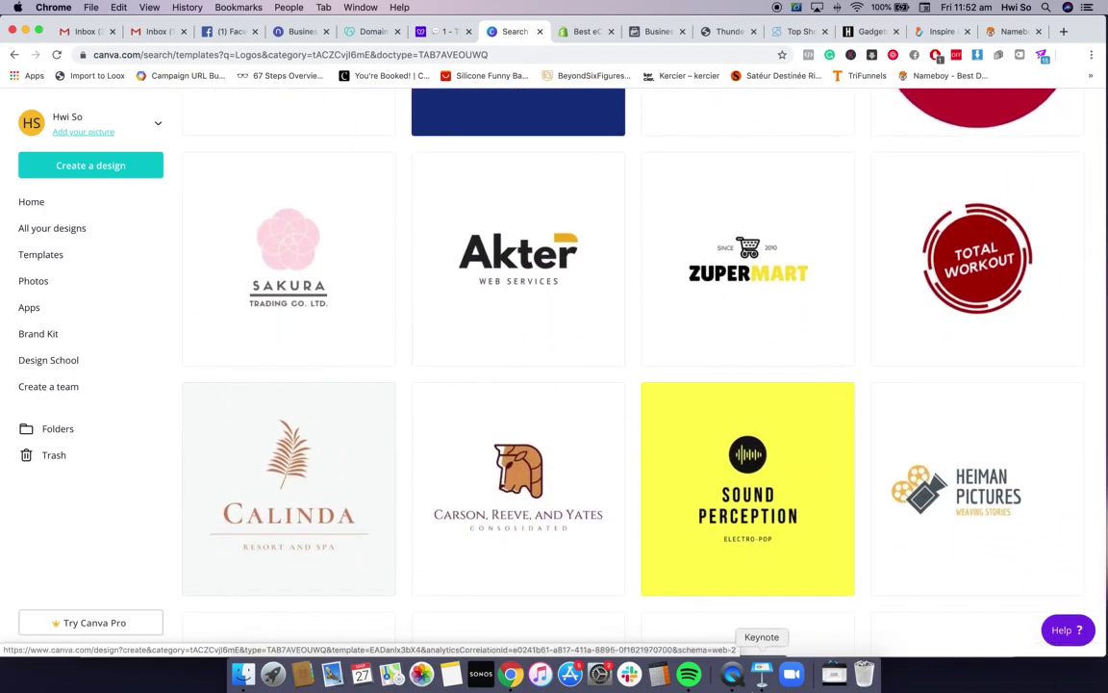
{"action": "left_click", "coordinate": [760, 674]}
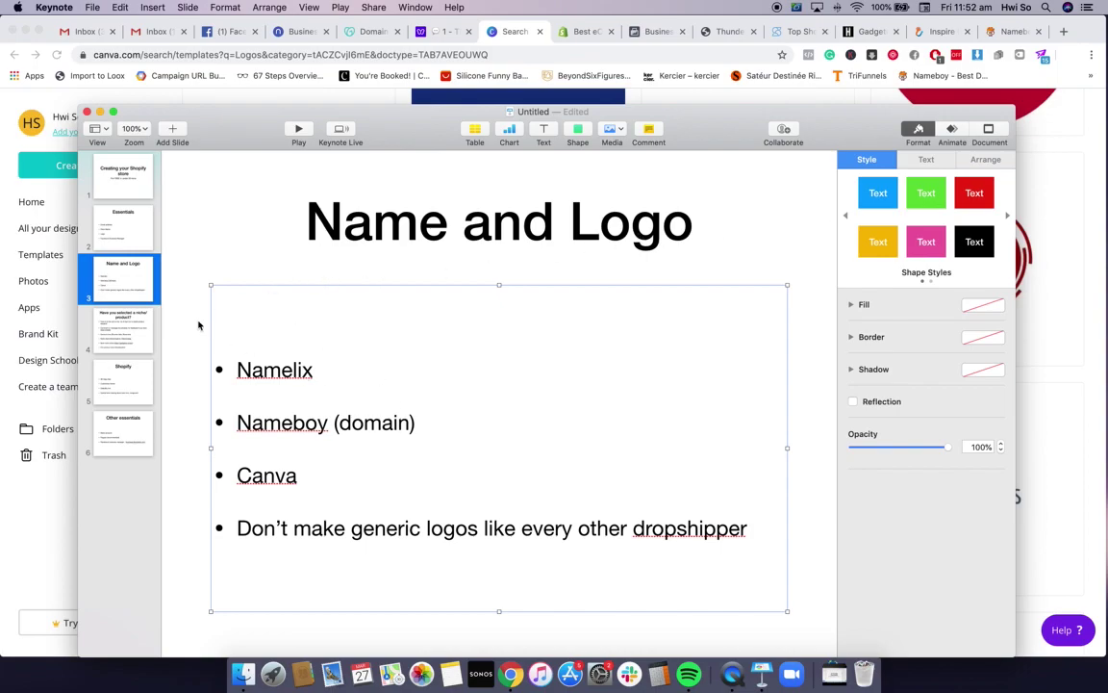
Go to the 'Have you selected a niche/ product?' slide and select its title text
{"action": "left_click", "coordinate": [139, 334]}
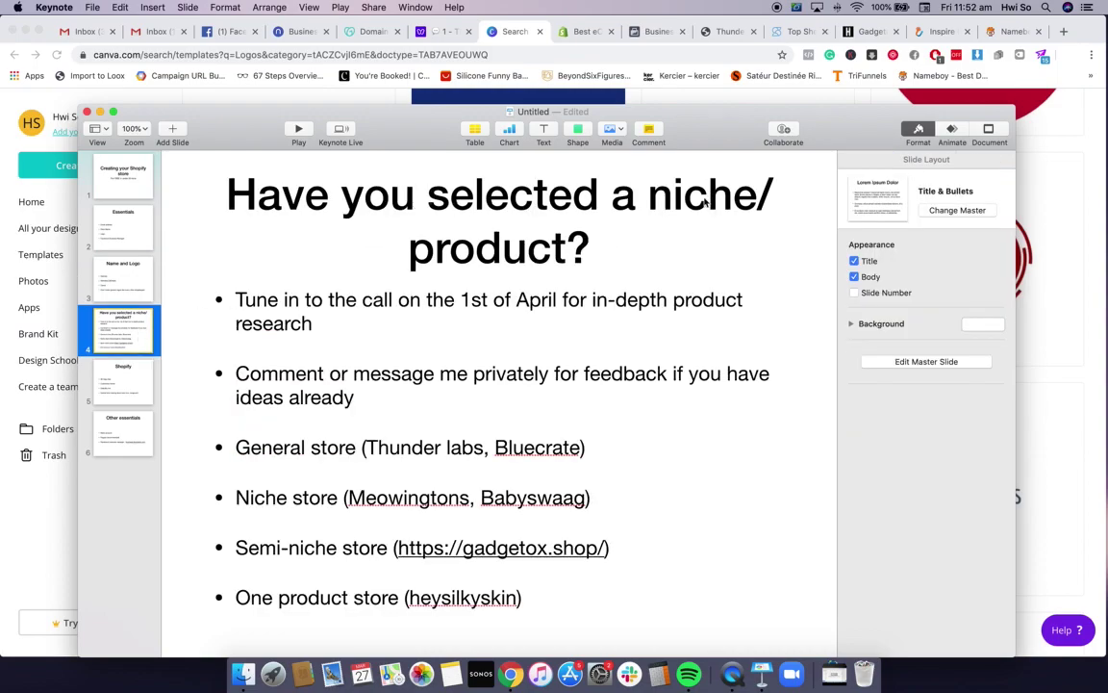
{"action": "left_click", "coordinate": [597, 260]}
{"action": "left_click", "coordinate": [604, 252]}
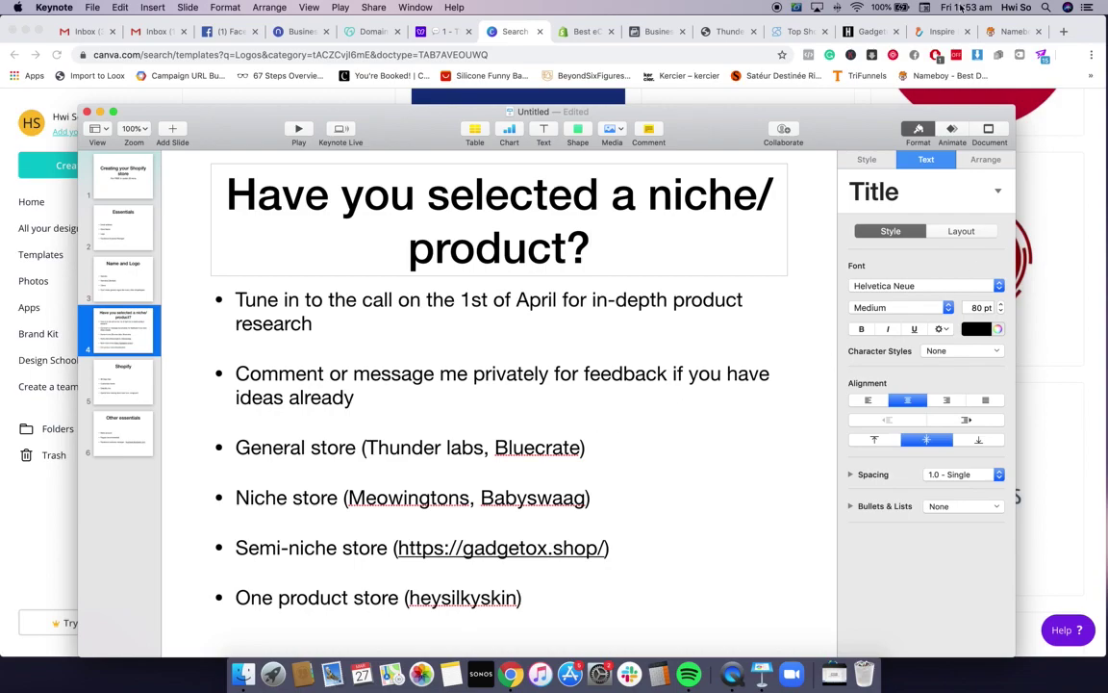
{"action": "key", "text": "super+Tab"}
Open the Inspire Uplift tab, dismiss its discount popup, browse the Shop categories, then return to Keynote
{"action": "left_click", "coordinate": [942, 31]}
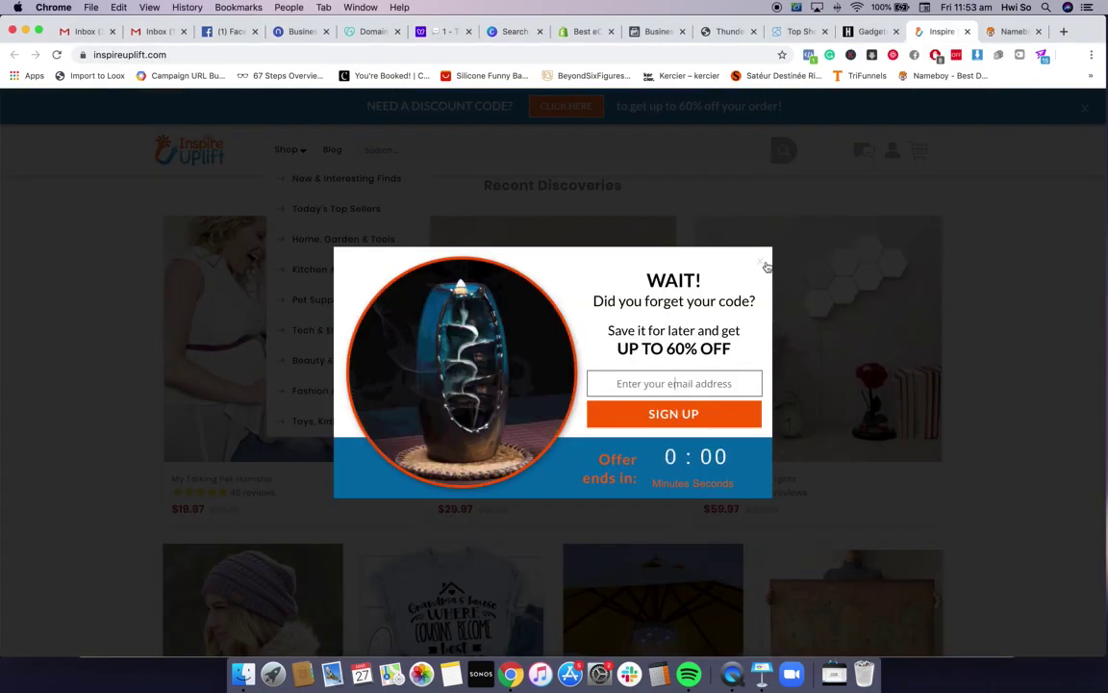
{"action": "left_click", "coordinate": [764, 262]}
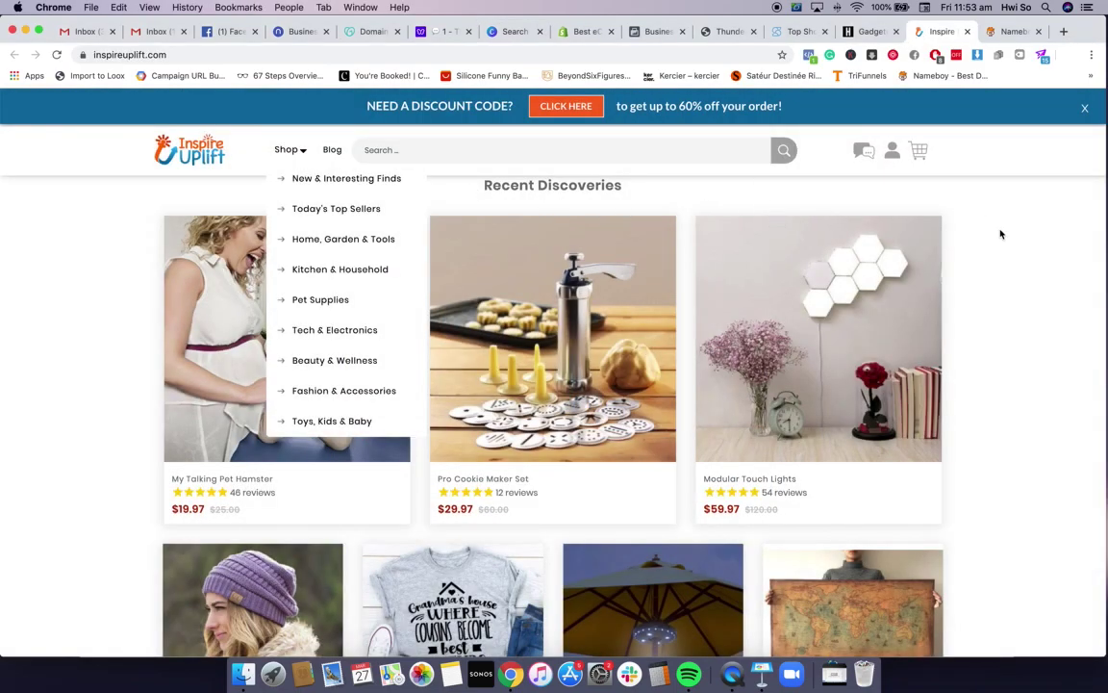
{"action": "left_click", "coordinate": [298, 154]}
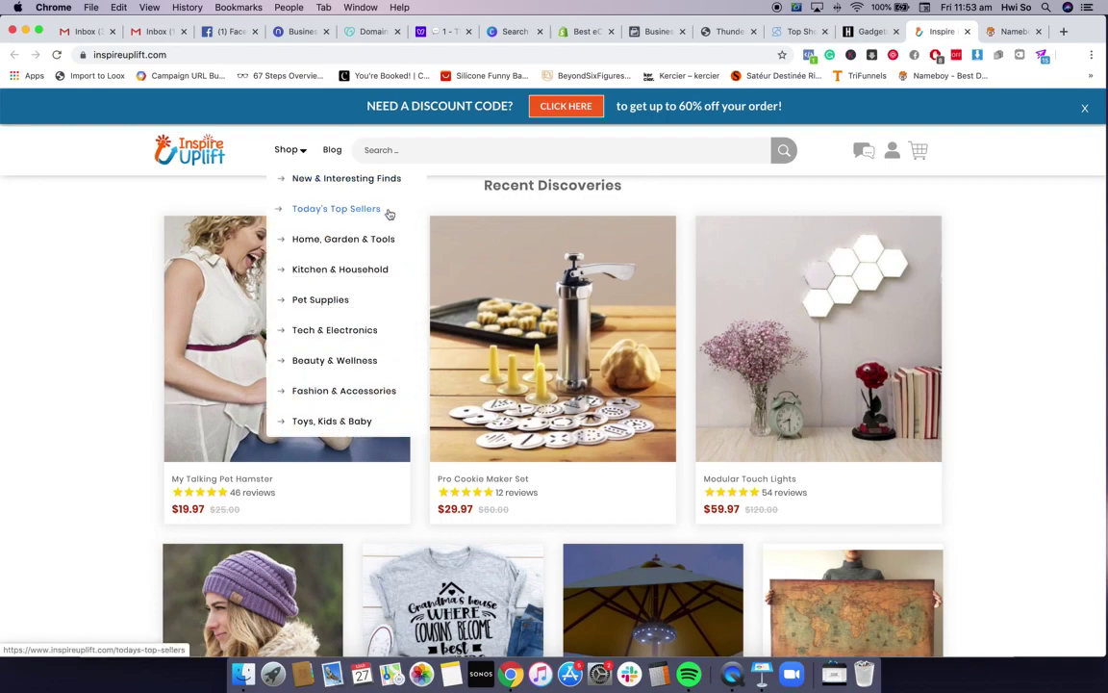
{"action": "mouse_move", "coordinate": [402, 245]}
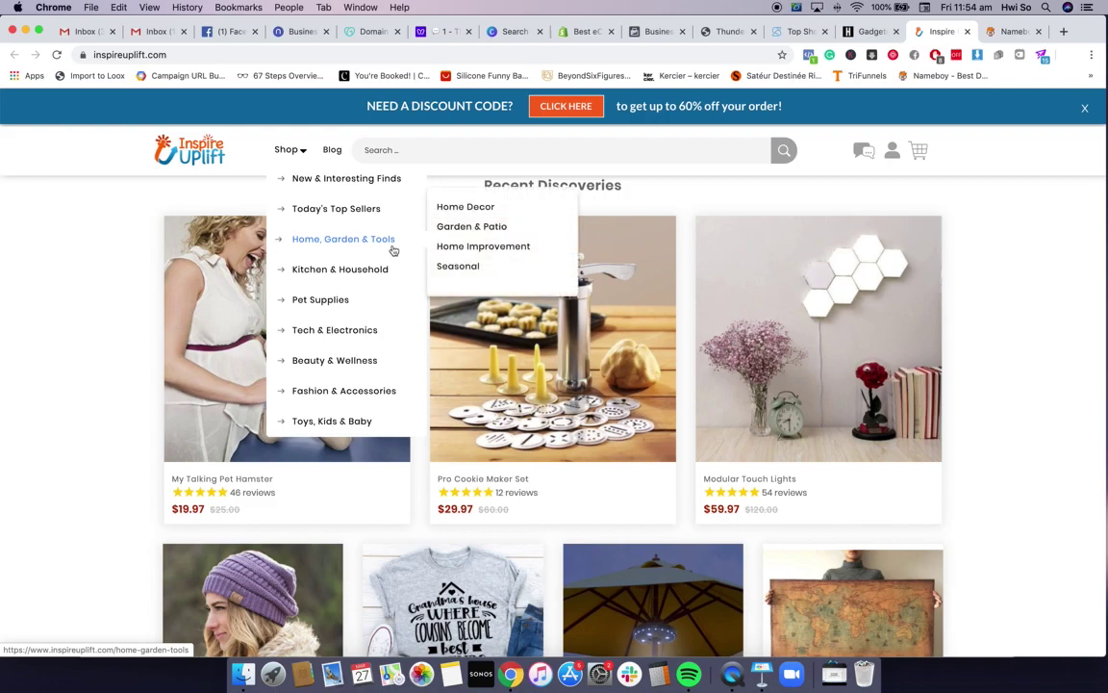
{"action": "mouse_move", "coordinate": [391, 283]}
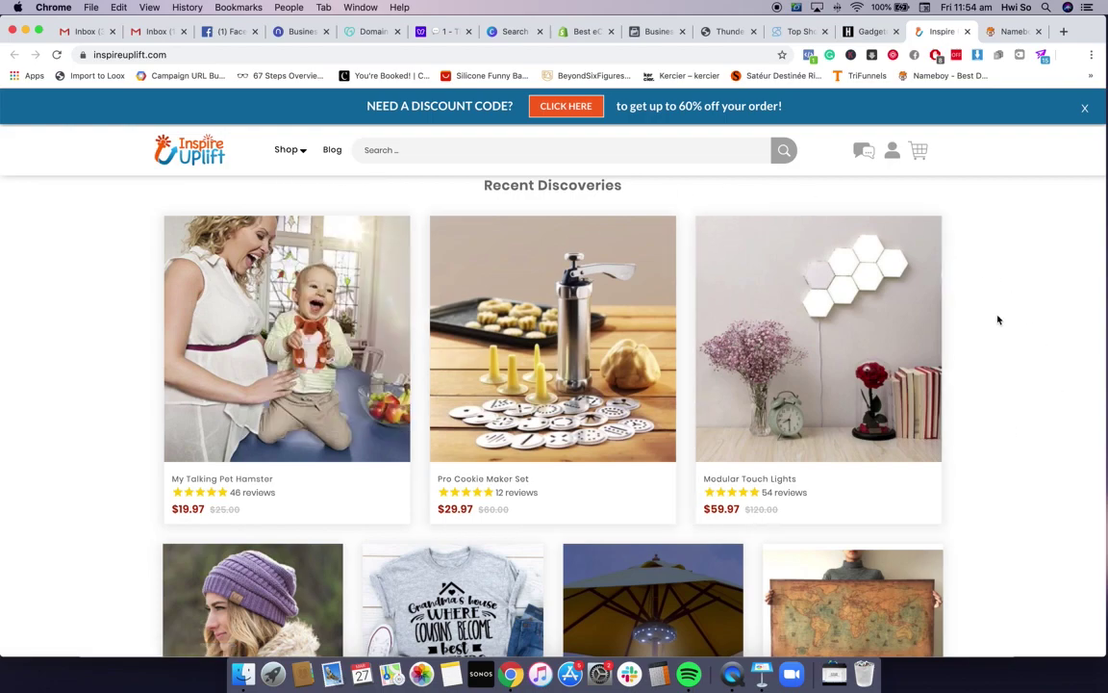
{"action": "left_click", "coordinate": [760, 674]}
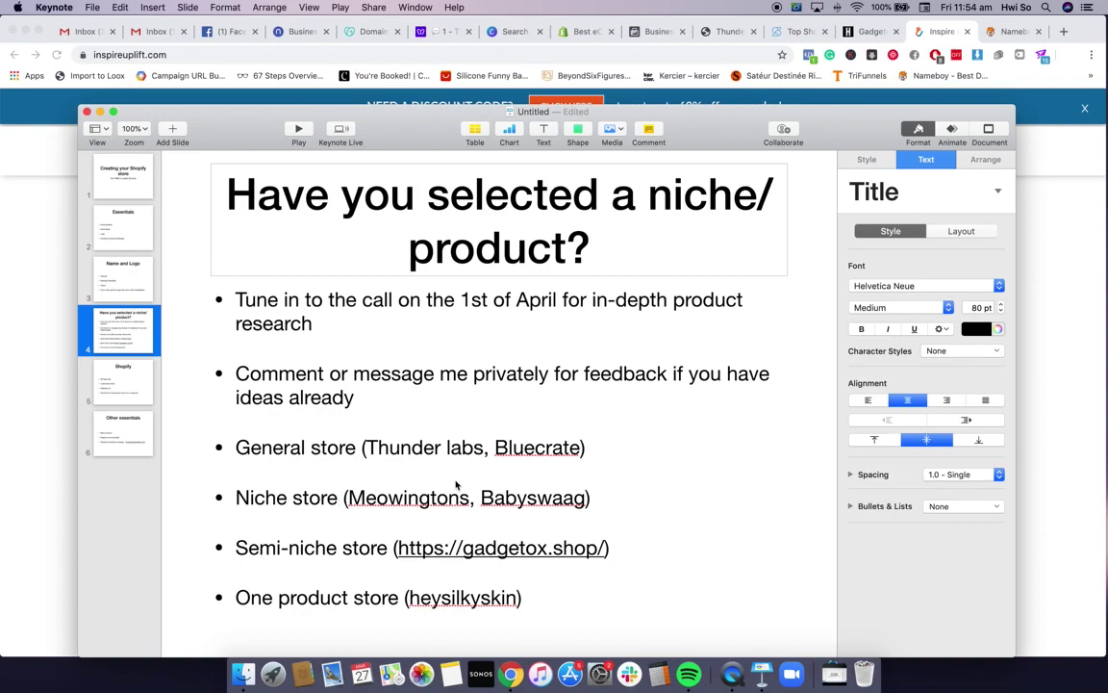
Open meowingtons.com in a new Chrome tab and scroll through its cat products
{"action": "left_click", "coordinate": [957, 30]}
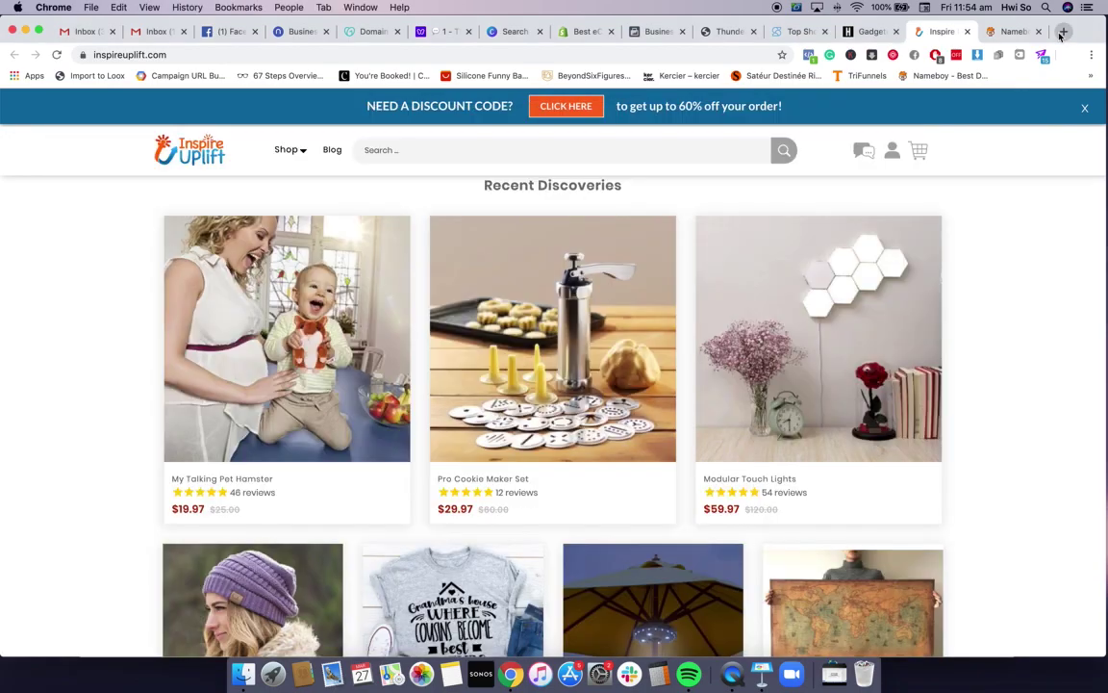
{"action": "left_click", "coordinate": [1063, 32]}
{"action": "type", "text": "meowingtons.com"}
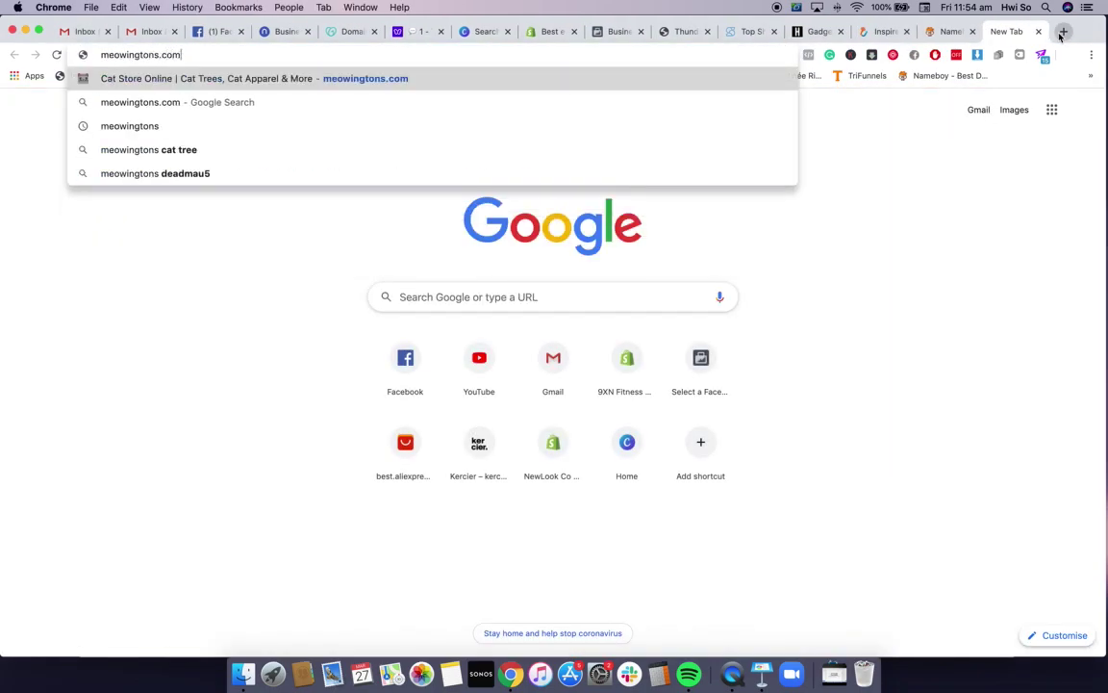
{"action": "key", "text": "Return"}
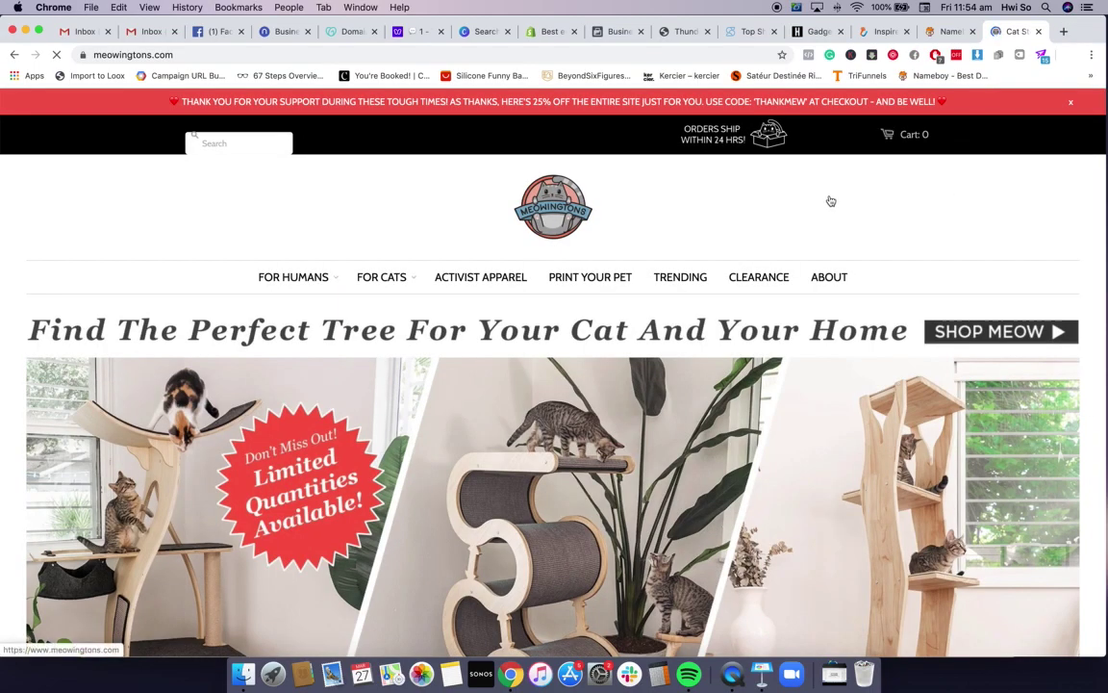
{"action": "scroll", "coordinate": [831, 200], "scroll_direction": "down", "scroll_amount": 20}
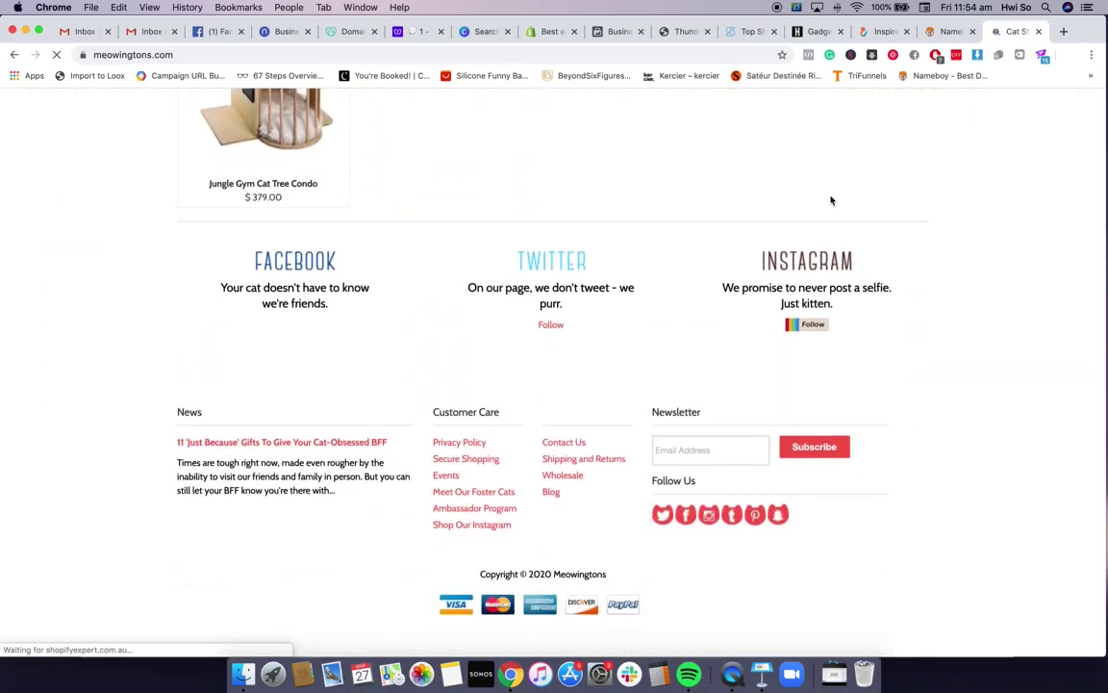
{"action": "scroll", "coordinate": [831, 200], "scroll_direction": "up", "scroll_amount": 20}
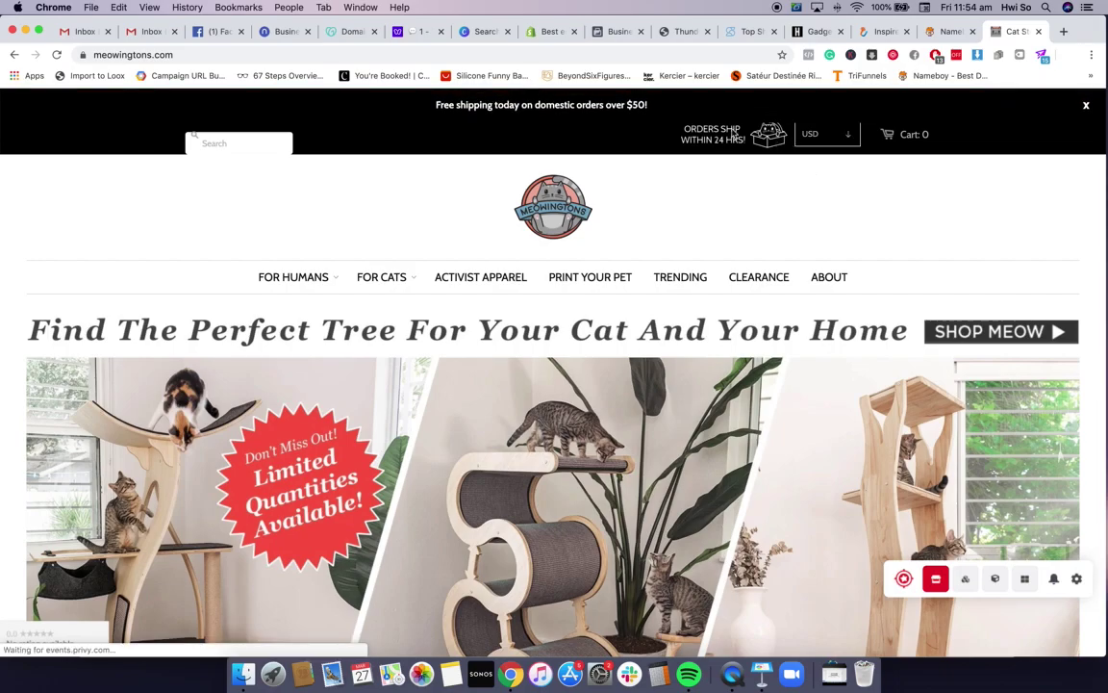
{"action": "scroll", "coordinate": [571, 220], "scroll_direction": "down", "scroll_amount": 15}
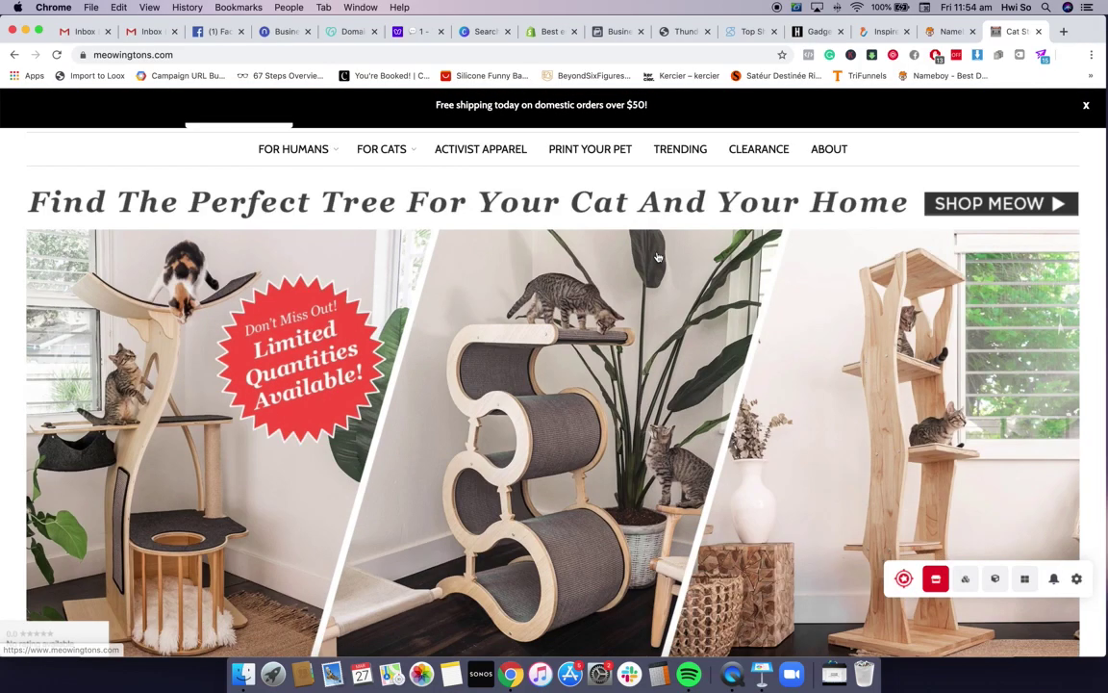
{"action": "scroll", "coordinate": [658, 255], "scroll_direction": "down", "scroll_amount": 10}
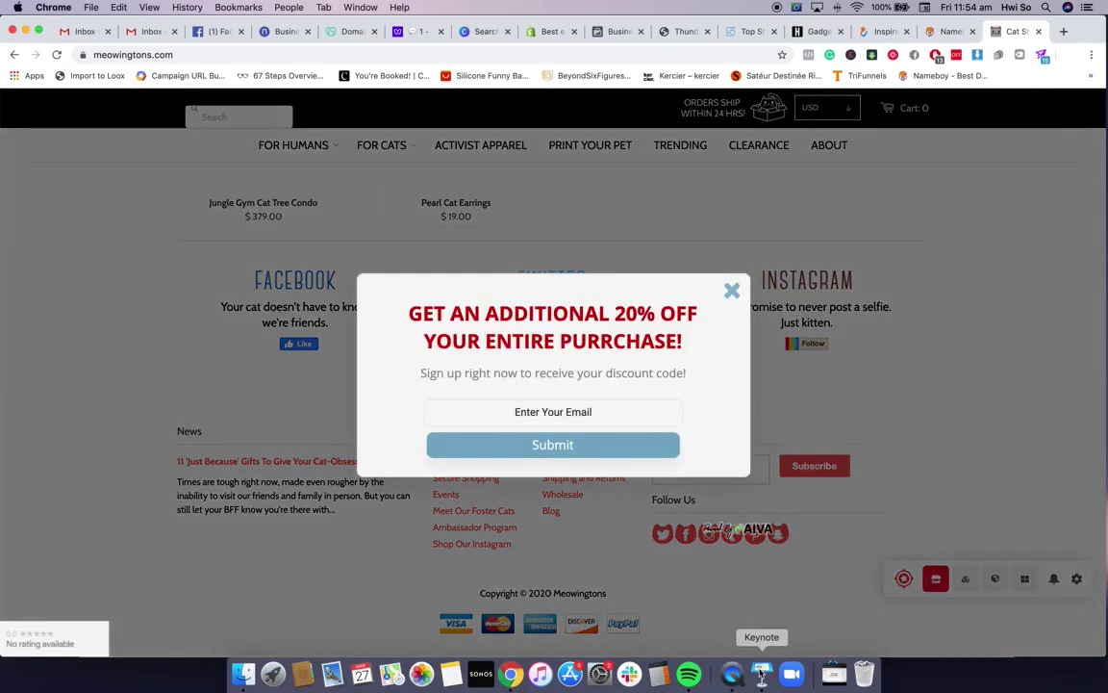
Bring the Keynote presentation back to the front
{"action": "left_click", "coordinate": [762, 672]}
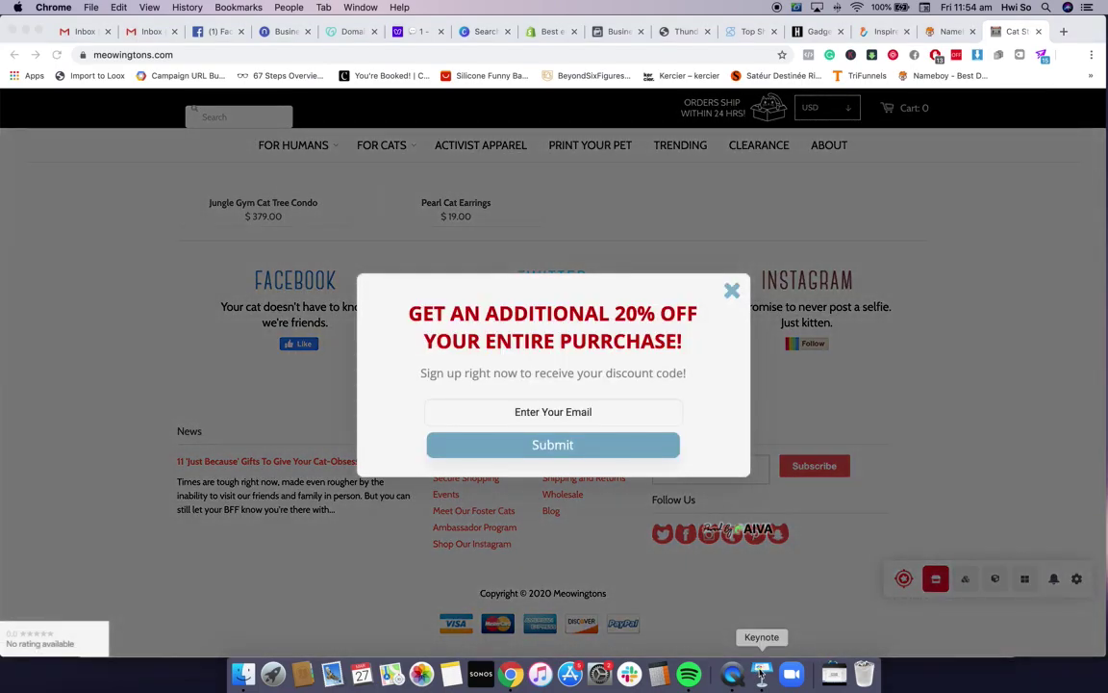
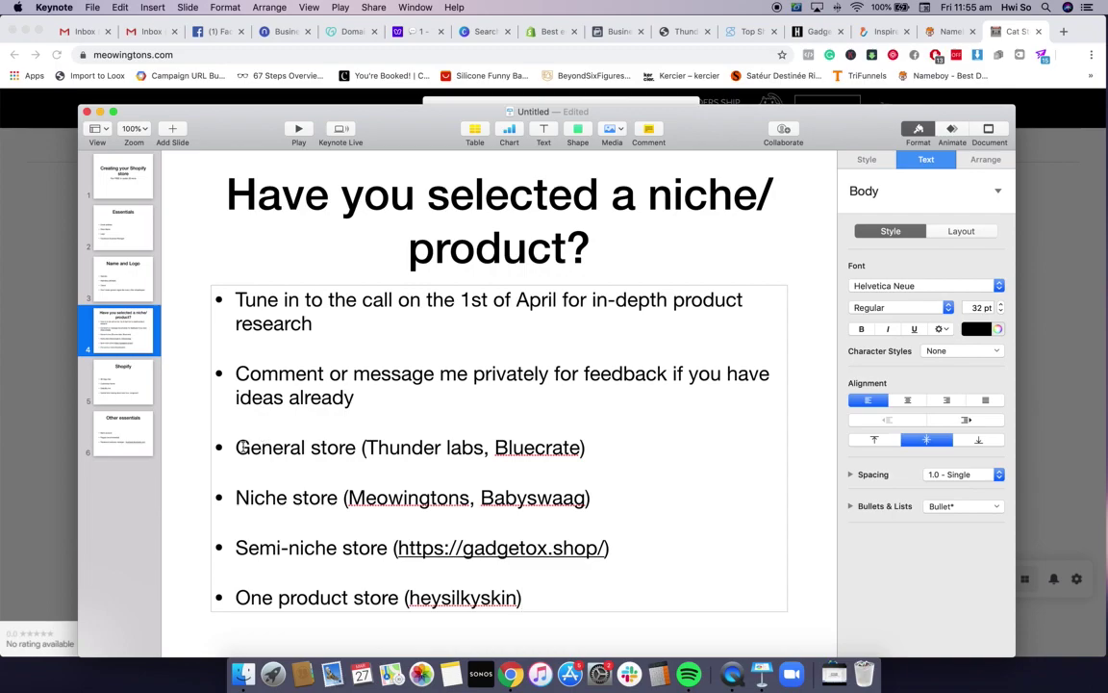
Highlight the 'General store' example line on the niche/product slide
{"action": "left_click_drag", "start_coordinate": [245, 447], "coordinate": [373, 448]}
Deselect the slide text and flip between the Meowingtons store in Chrome and the Keynote slides
{"action": "left_click", "coordinate": [593, 452]}
{"action": "key", "text": "super+Tab"}
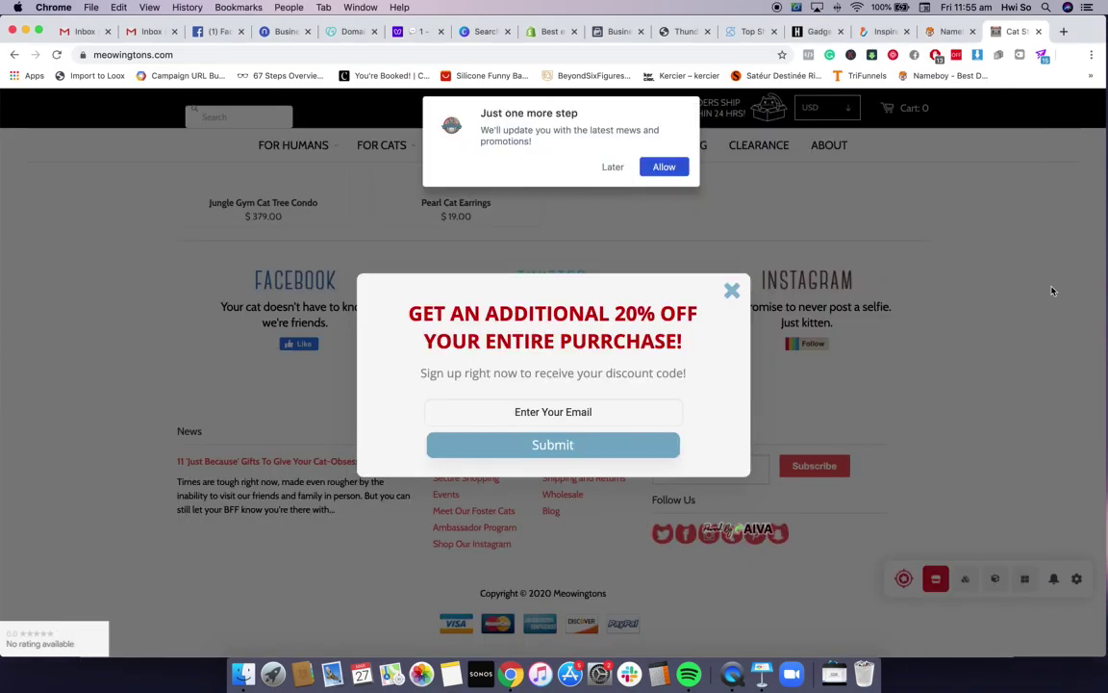
{"action": "left_click", "coordinate": [761, 673]}
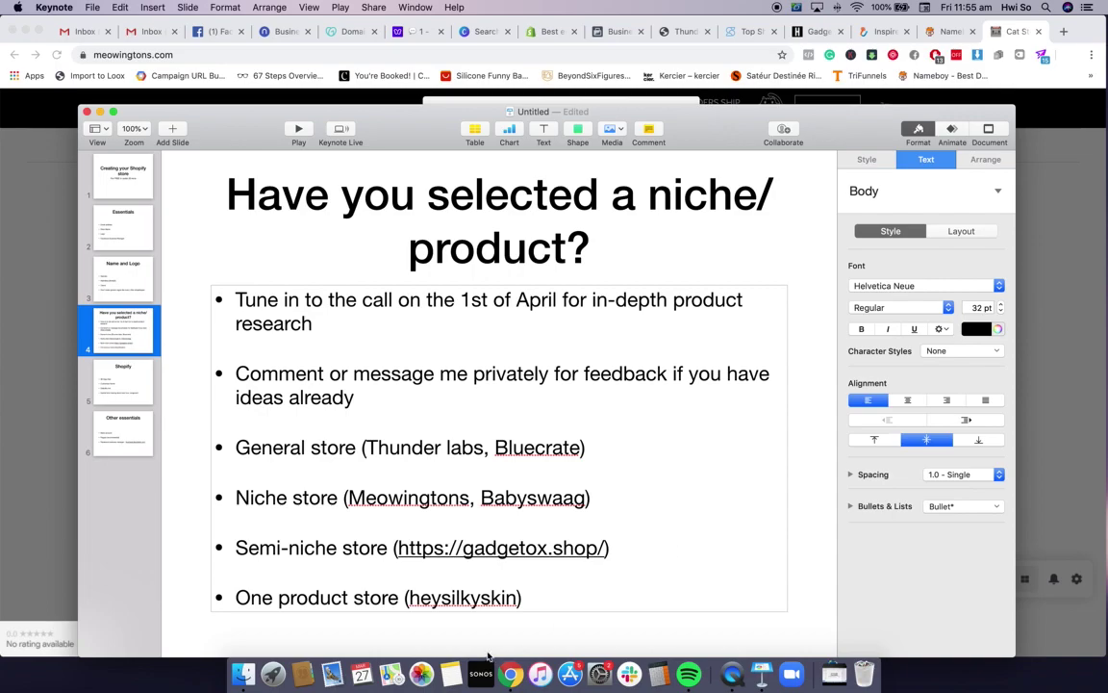
{"action": "left_click", "coordinate": [1037, 282]}
Search Google for 'silky skin' in a new tab and browse the HeySilkySkin store
{"action": "left_click", "coordinate": [1065, 33]}
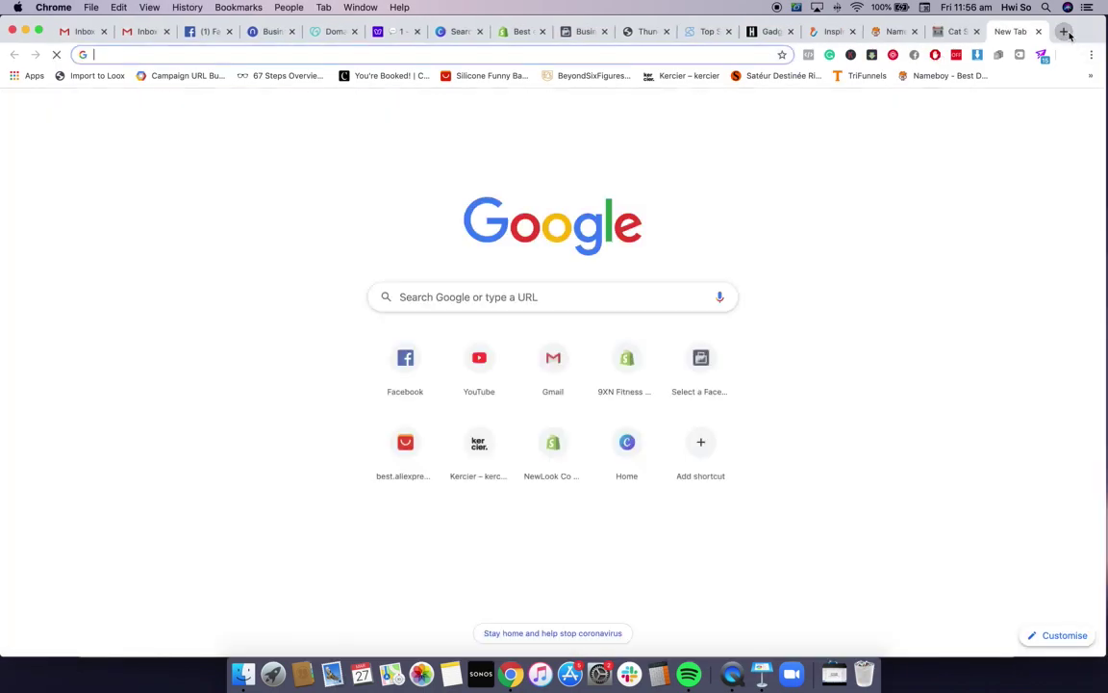
{"action": "type", "text": "sil"}
{"action": "key", "text": "Return"}
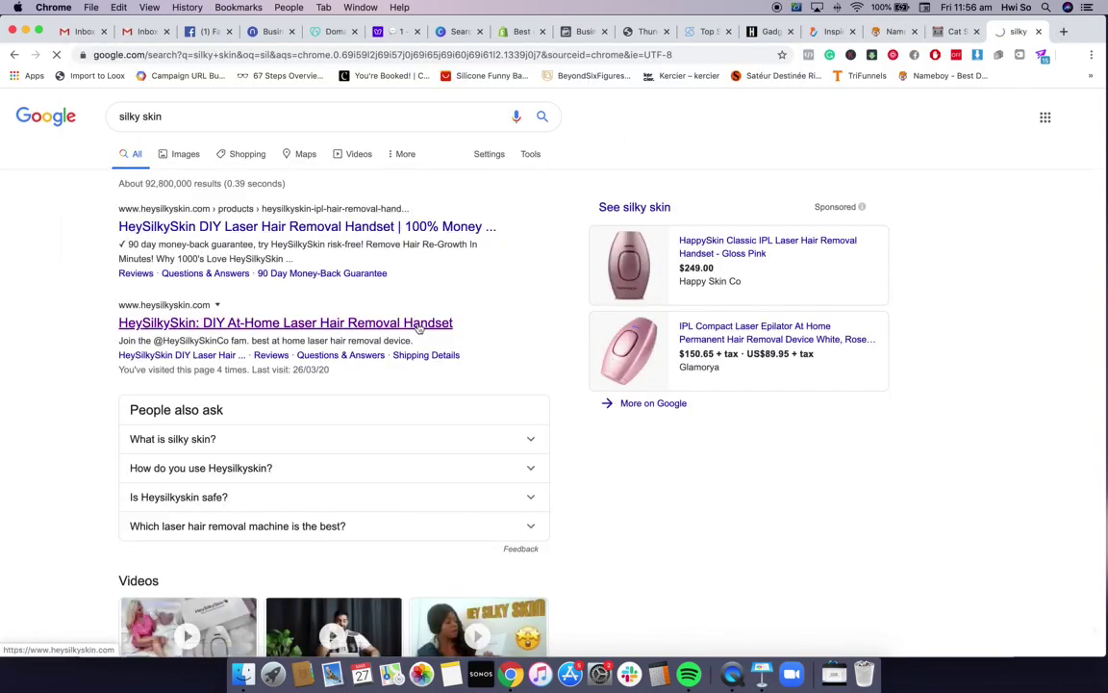
{"action": "left_click", "coordinate": [435, 326]}
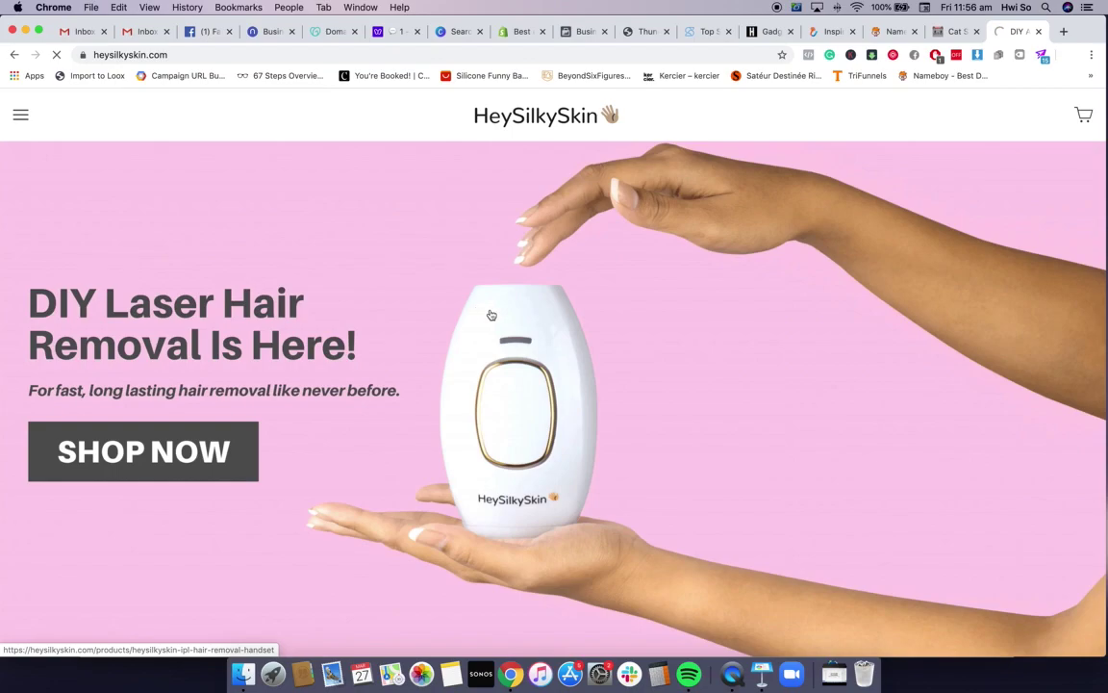
{"action": "scroll", "coordinate": [550, 311], "scroll_direction": "down", "scroll_amount": 5}
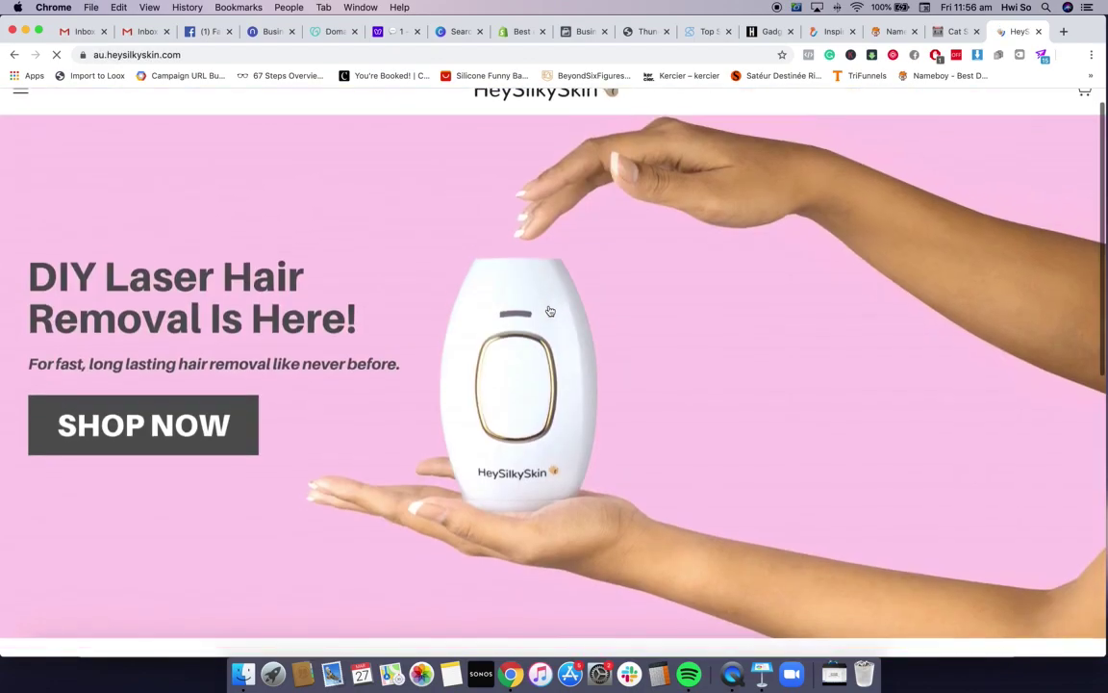
{"action": "scroll", "coordinate": [549, 311], "scroll_direction": "down", "scroll_amount": 5}
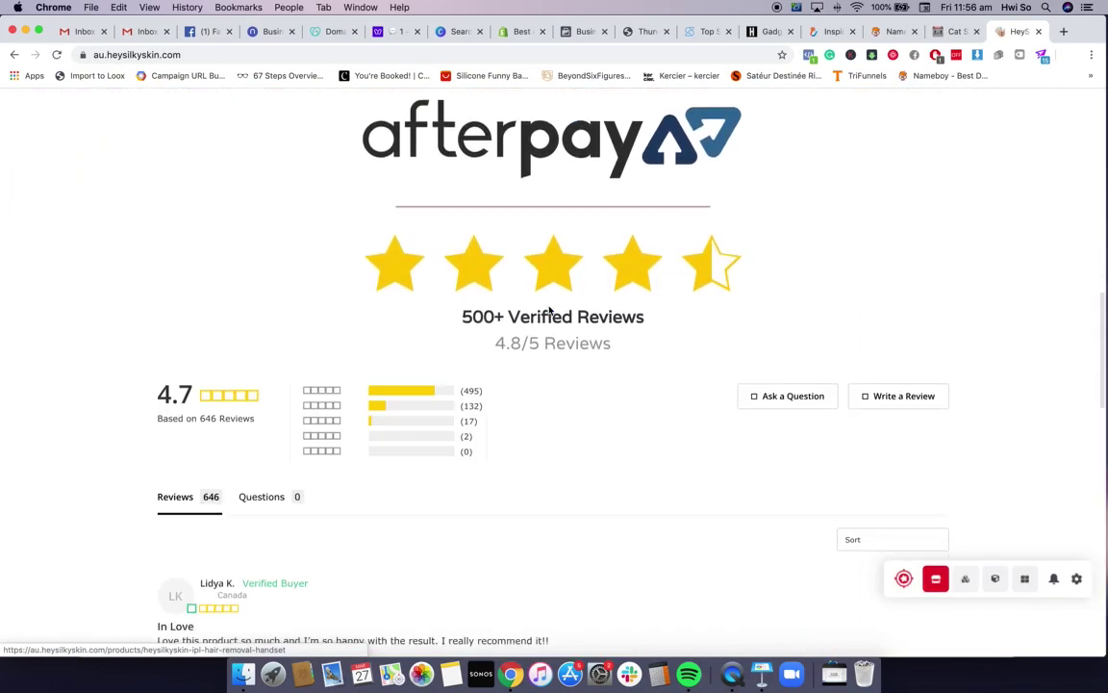
{"action": "scroll", "coordinate": [465, 301], "scroll_direction": "up", "scroll_amount": 10}
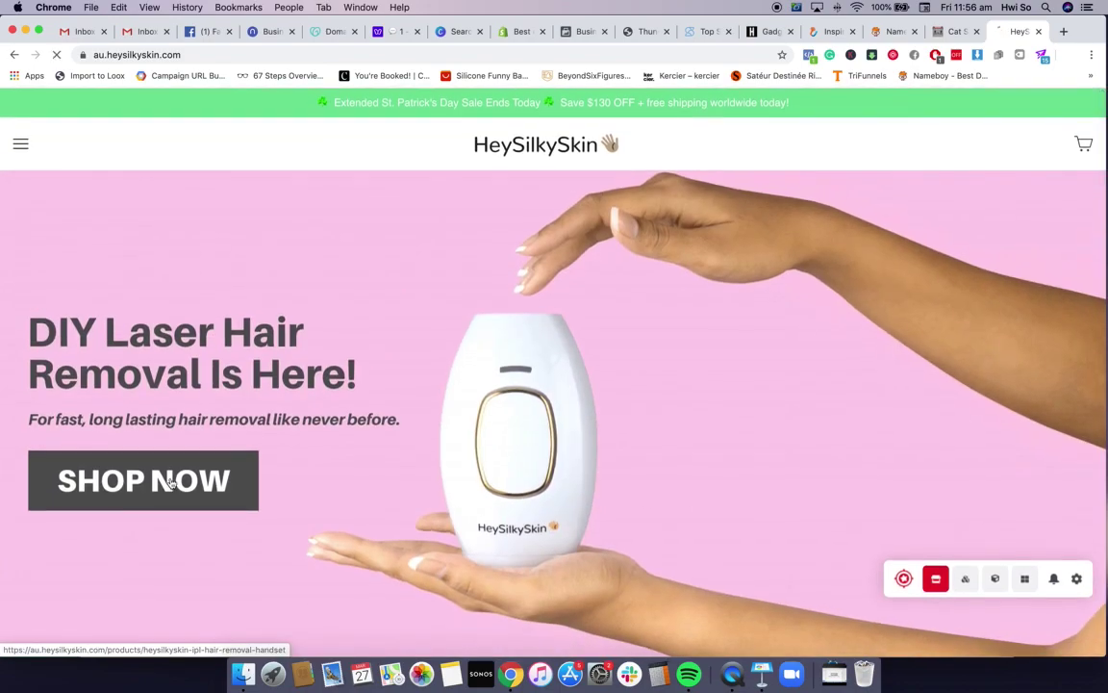
Browse the $169.00 laser hair removal handset page, close the tab, and return to Keynote
{"action": "left_click", "coordinate": [161, 482]}
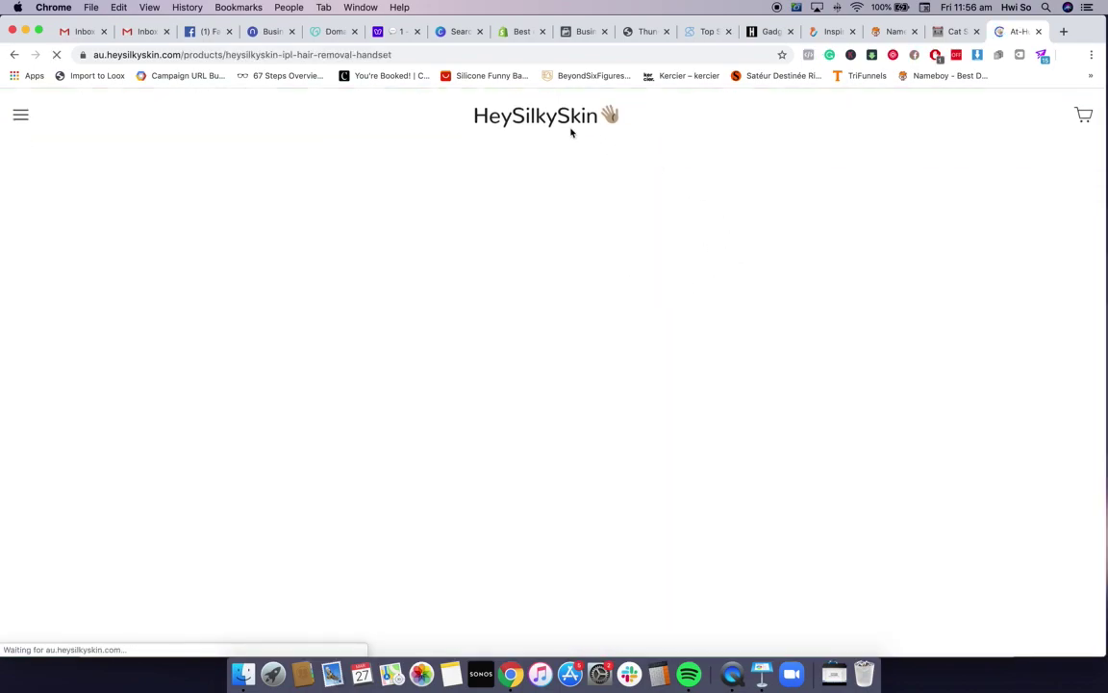
{"action": "scroll", "coordinate": [370, 279], "scroll_direction": "down", "scroll_amount": 10}
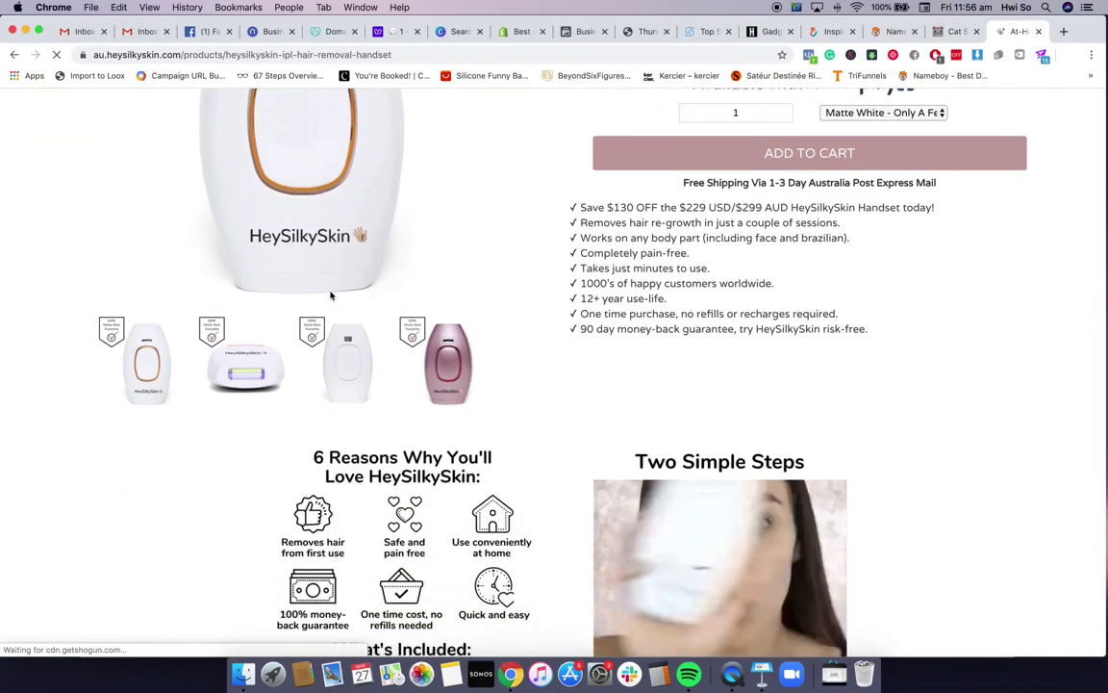
{"action": "scroll", "coordinate": [332, 295], "scroll_direction": "down", "scroll_amount": 10}
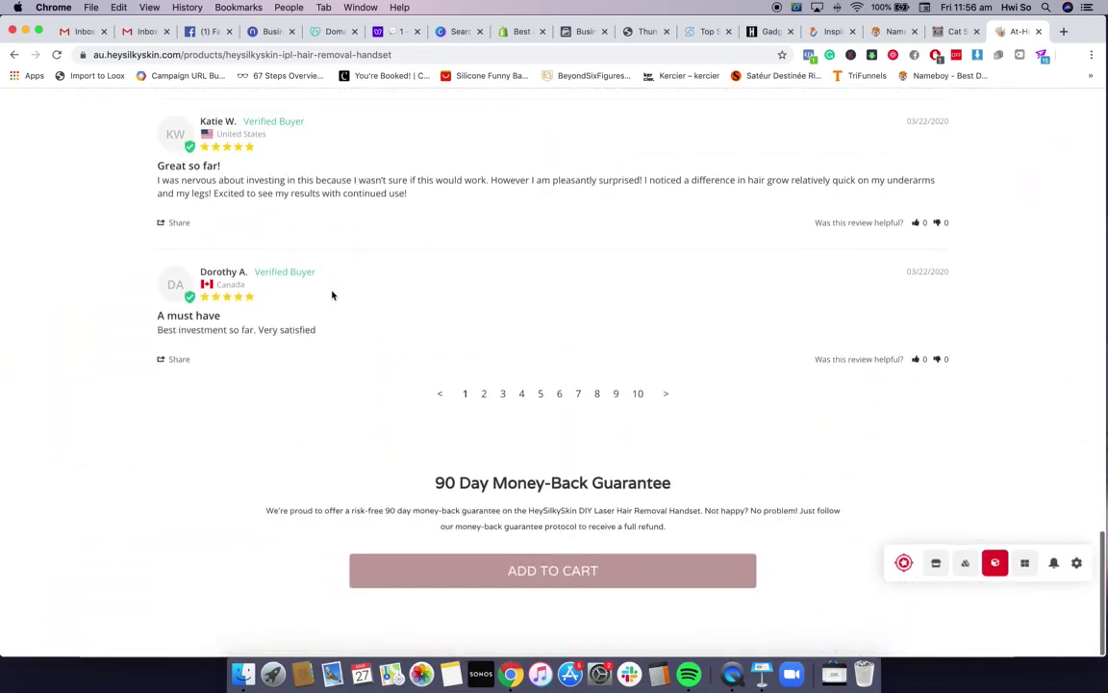
{"action": "scroll", "coordinate": [332, 294], "scroll_direction": "up", "scroll_amount": 20}
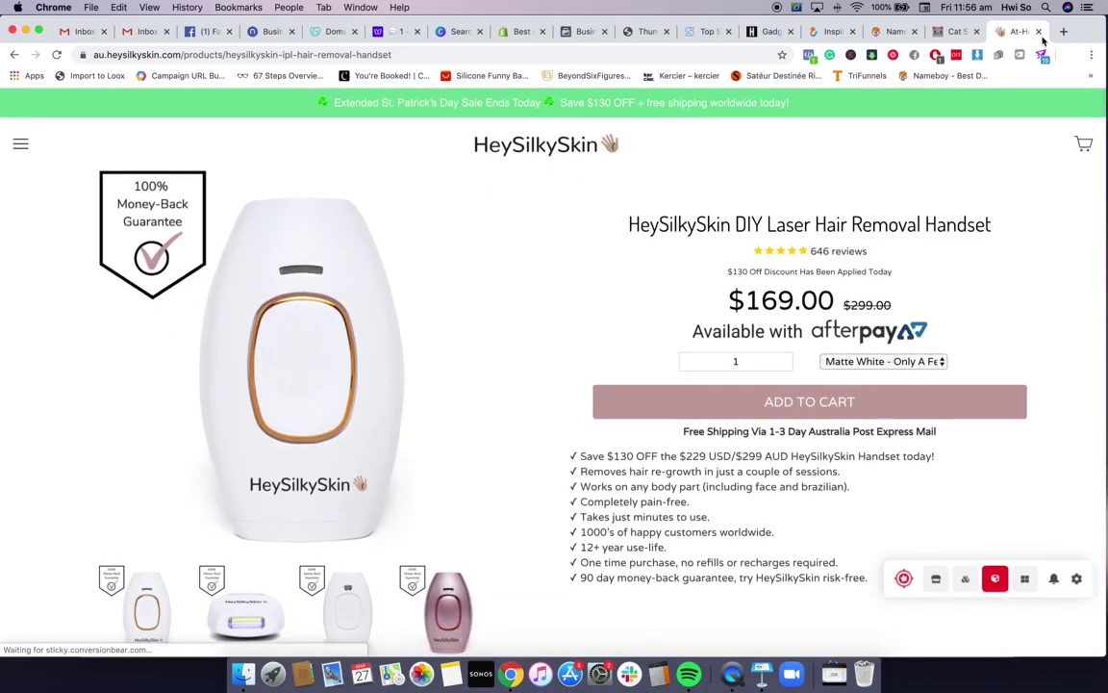
{"action": "key", "text": "super+w"}
{"action": "left_click", "coordinate": [770, 666]}
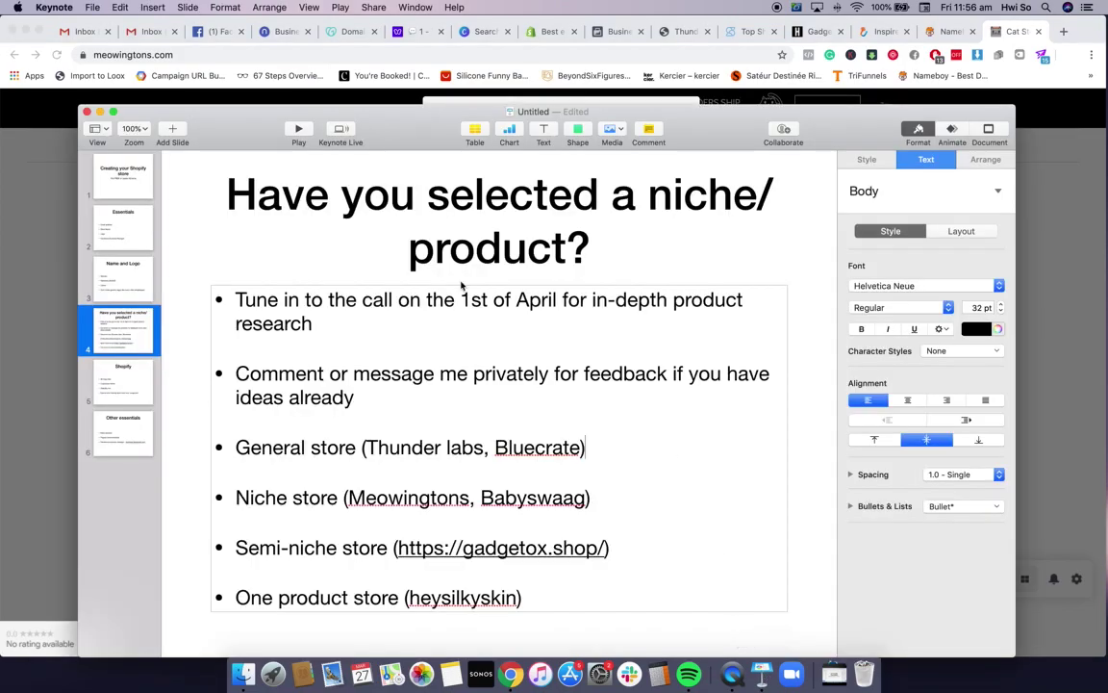
Go to the Shopify slide, highlight its '90 Days free' bullet, then show the Shopify homepage
{"action": "left_click", "coordinate": [133, 394]}
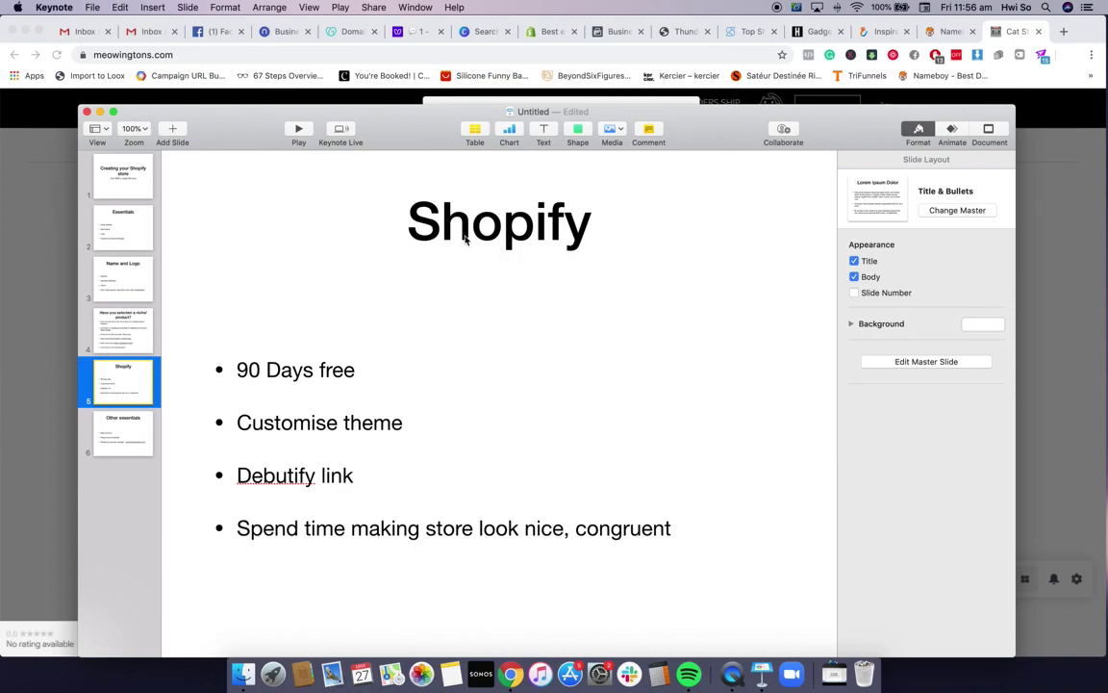
{"action": "left_click", "coordinate": [337, 377]}
{"action": "triple_click", "coordinate": [338, 375]}
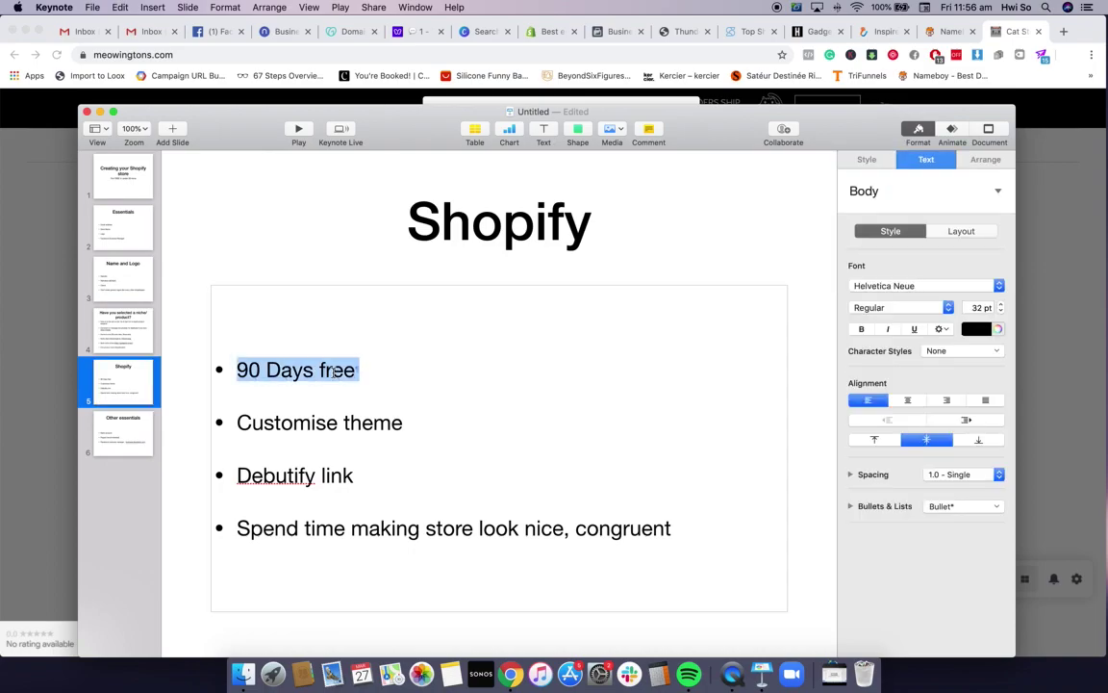
{"action": "left_click", "coordinate": [399, 356]}
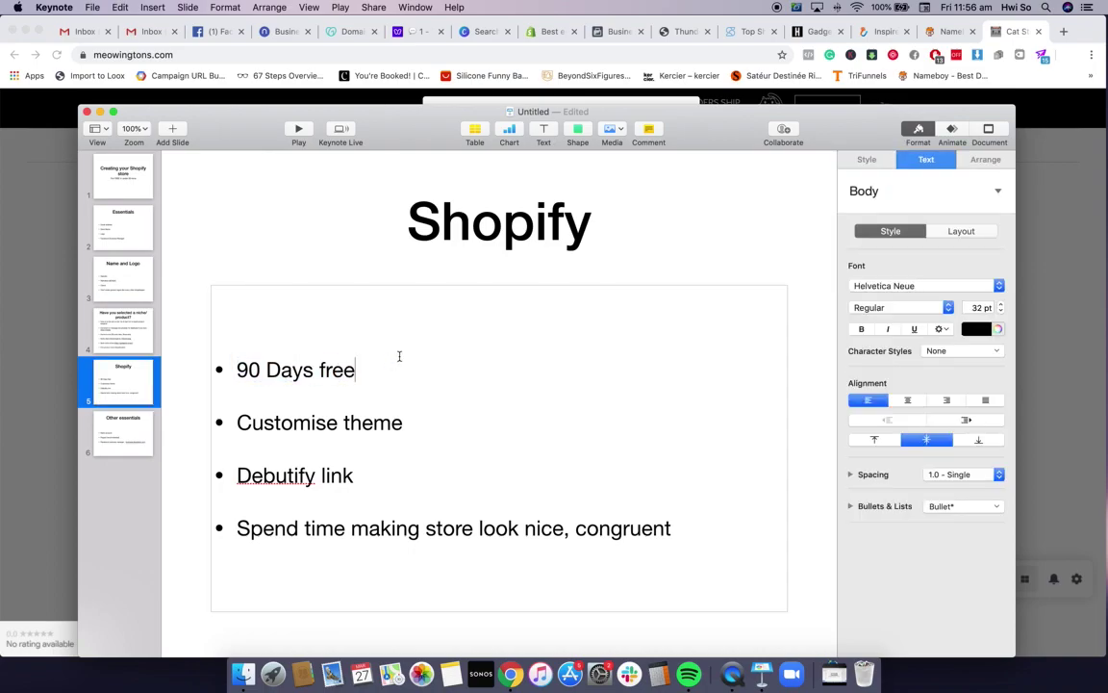
{"action": "left_click", "coordinate": [549, 35]}
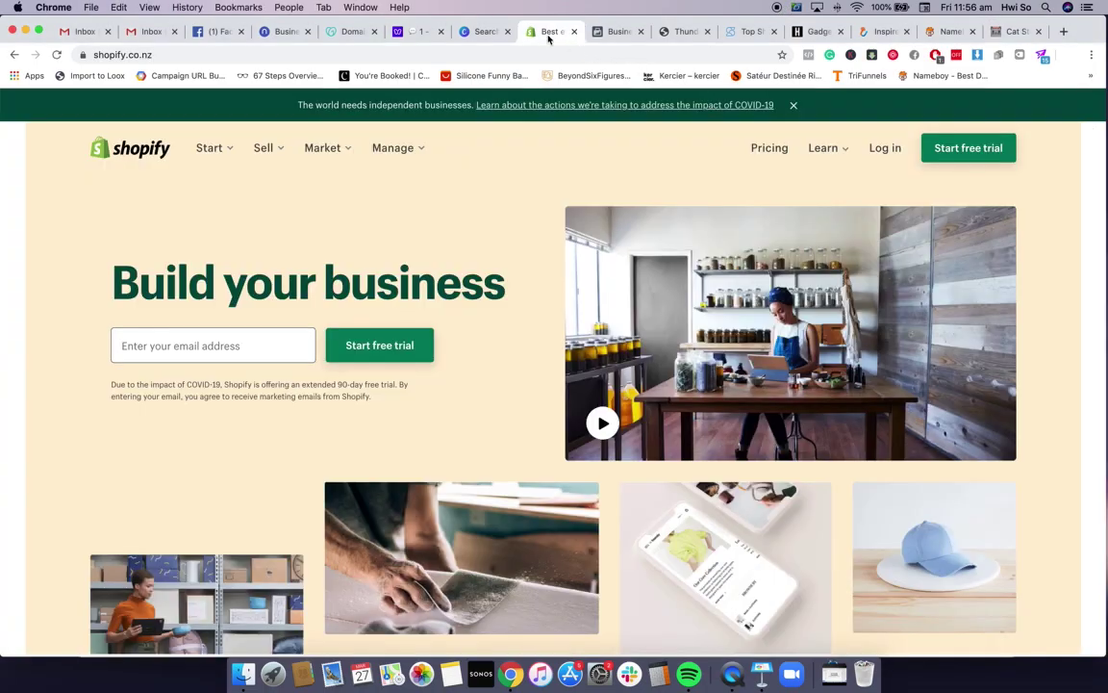
Highlight the extended 90-day free trial notice on shopify.co.nz, then switch to the Gmail inbox
{"action": "left_click", "coordinate": [174, 56]}
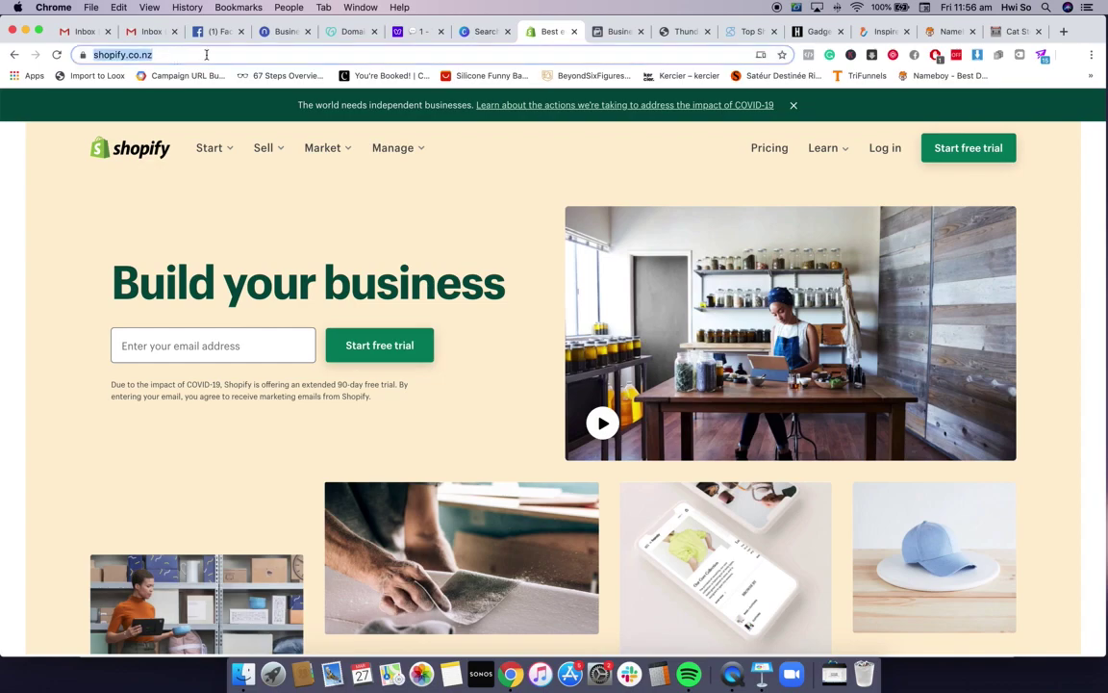
{"action": "left_click", "coordinate": [206, 55]}
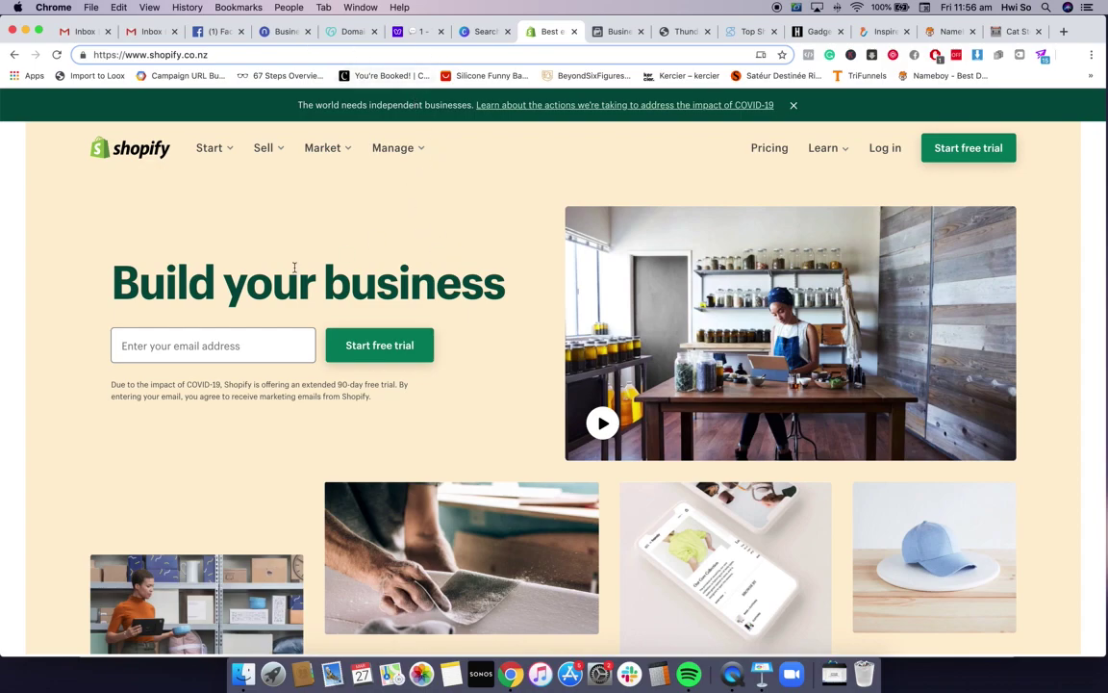
{"action": "left_click", "coordinate": [227, 344]}
{"action": "left_click", "coordinate": [423, 284]}
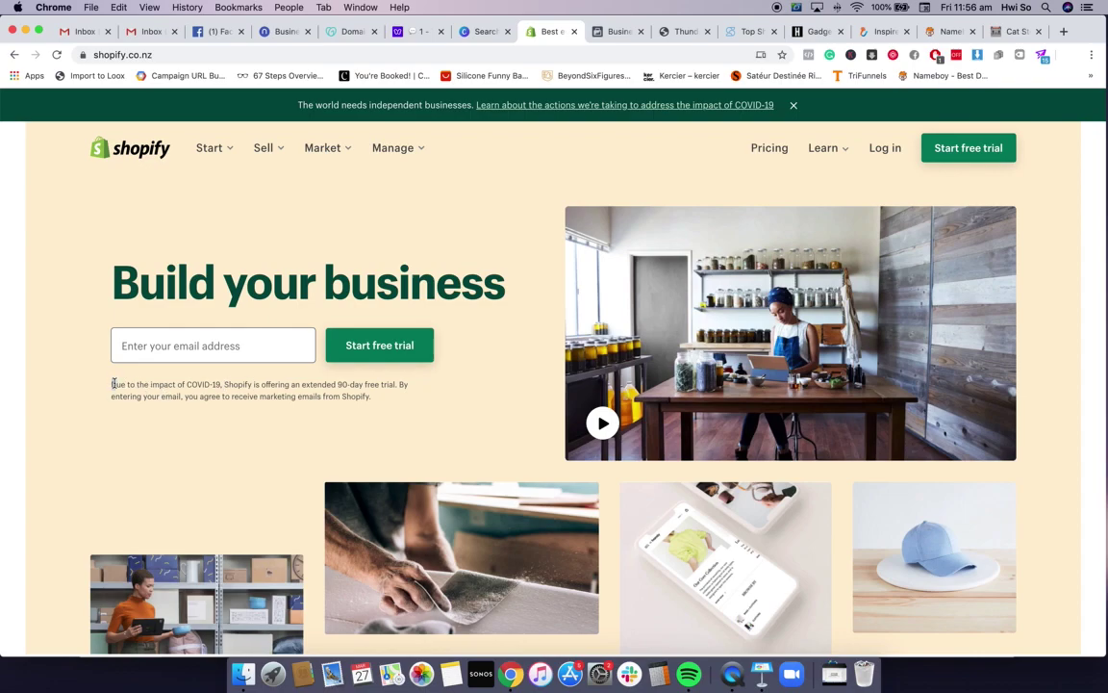
{"action": "left_click_drag", "start_coordinate": [114, 383], "coordinate": [399, 383]}
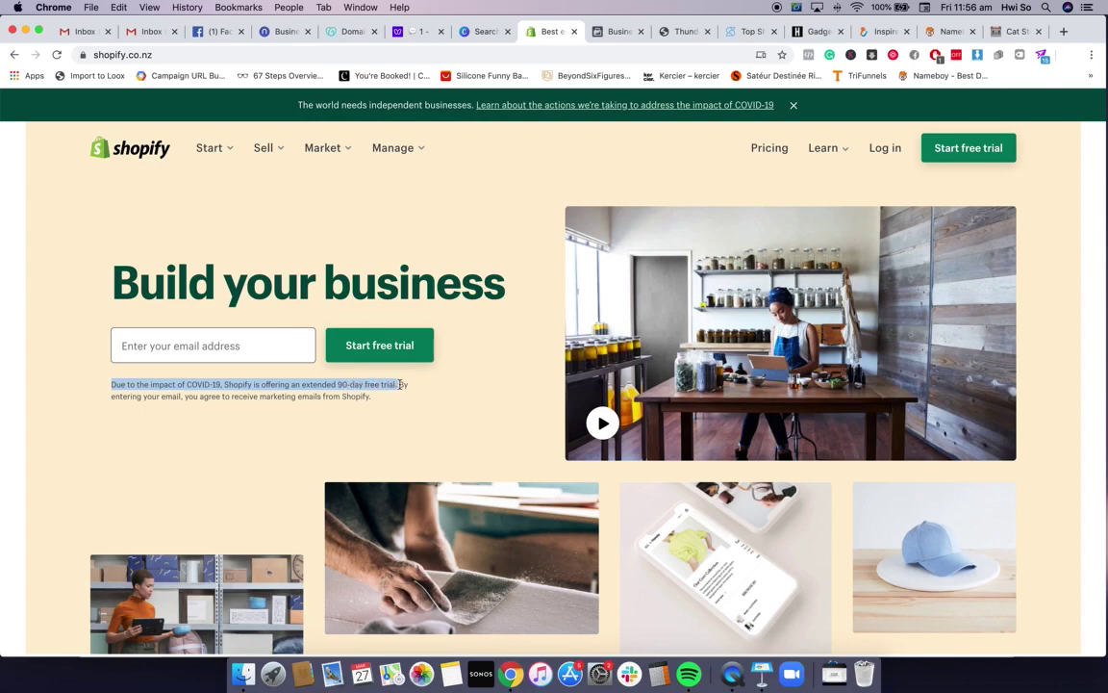
{"action": "left_click", "coordinate": [227, 348]}
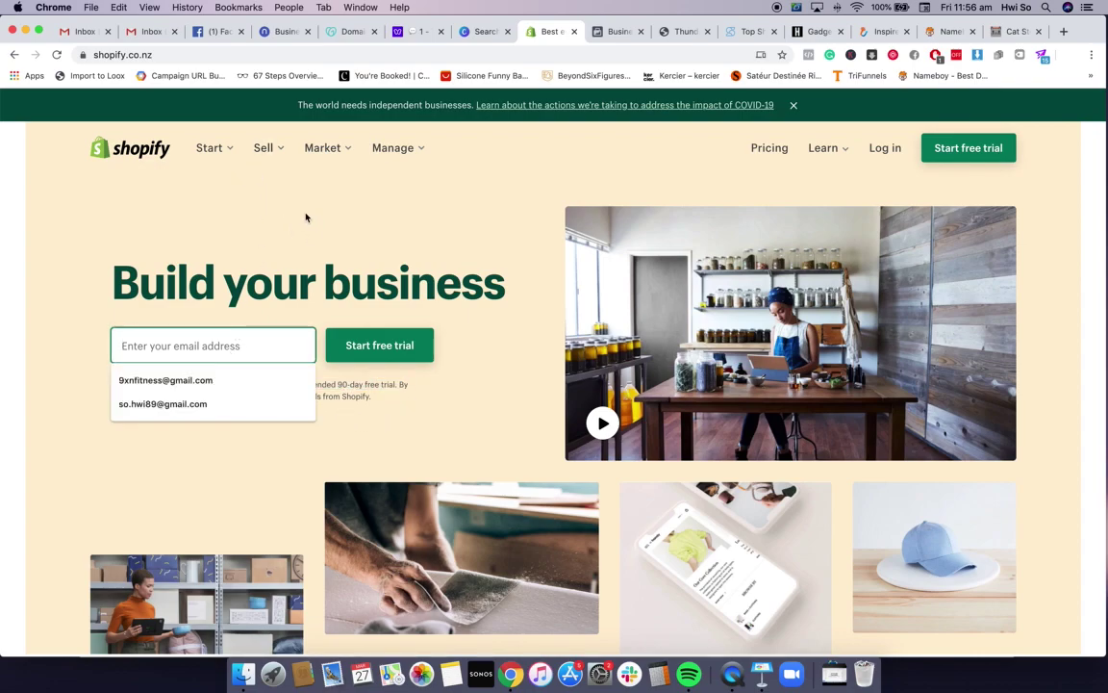
{"action": "left_click", "coordinate": [149, 31]}
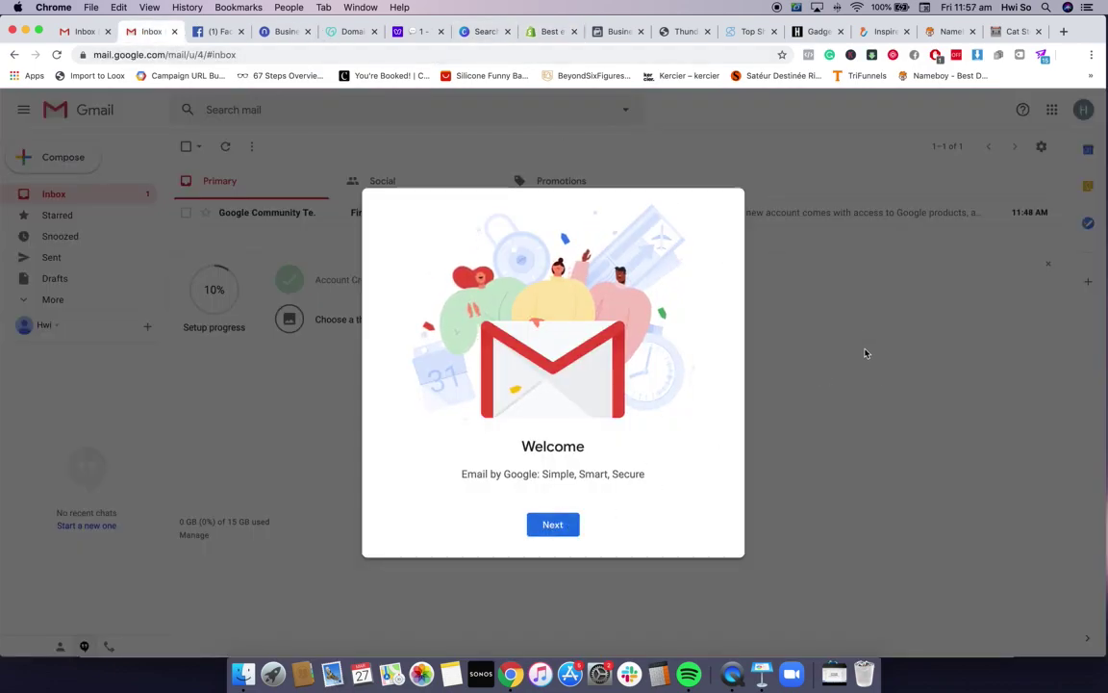
Dismiss Gmail's welcome dialogs with Next and OK, check the signed-in account, and go back to Shopify
{"action": "left_click", "coordinate": [566, 535]}
{"action": "left_click", "coordinate": [569, 526]}
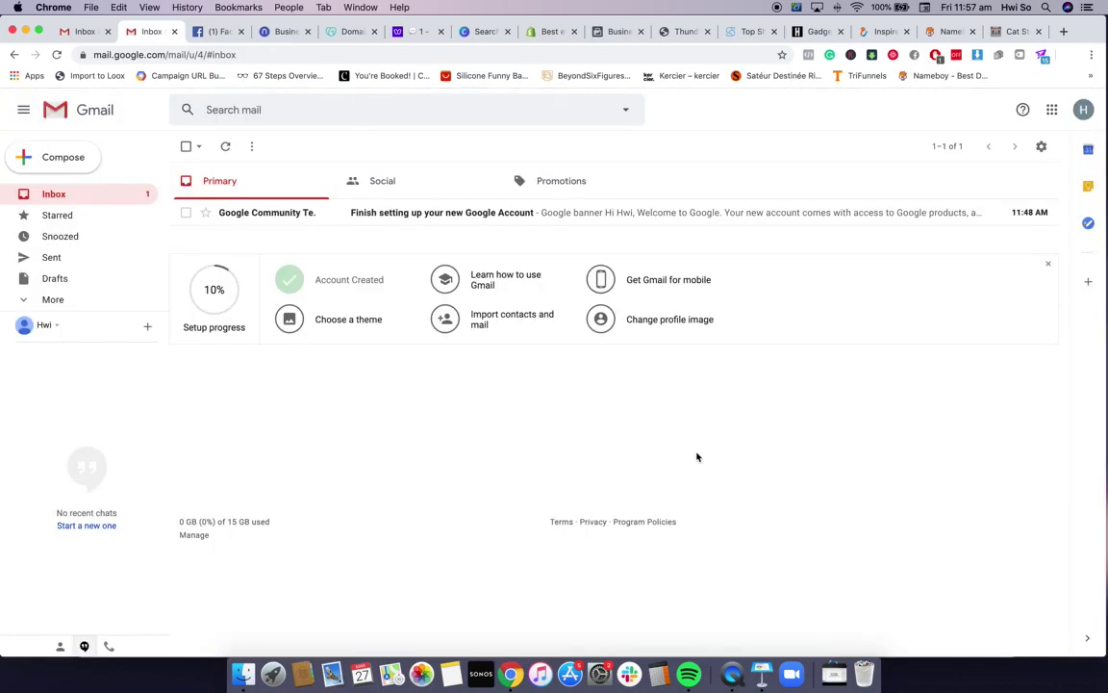
{"action": "left_click", "coordinate": [1089, 111]}
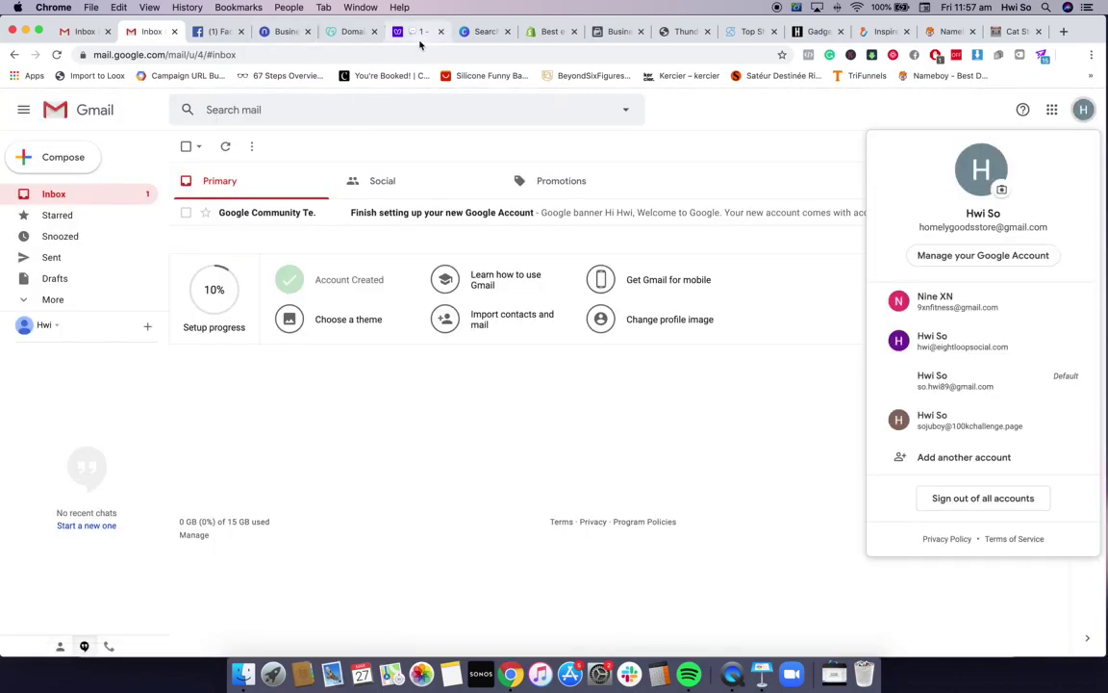
{"action": "left_click", "coordinate": [548, 31]}
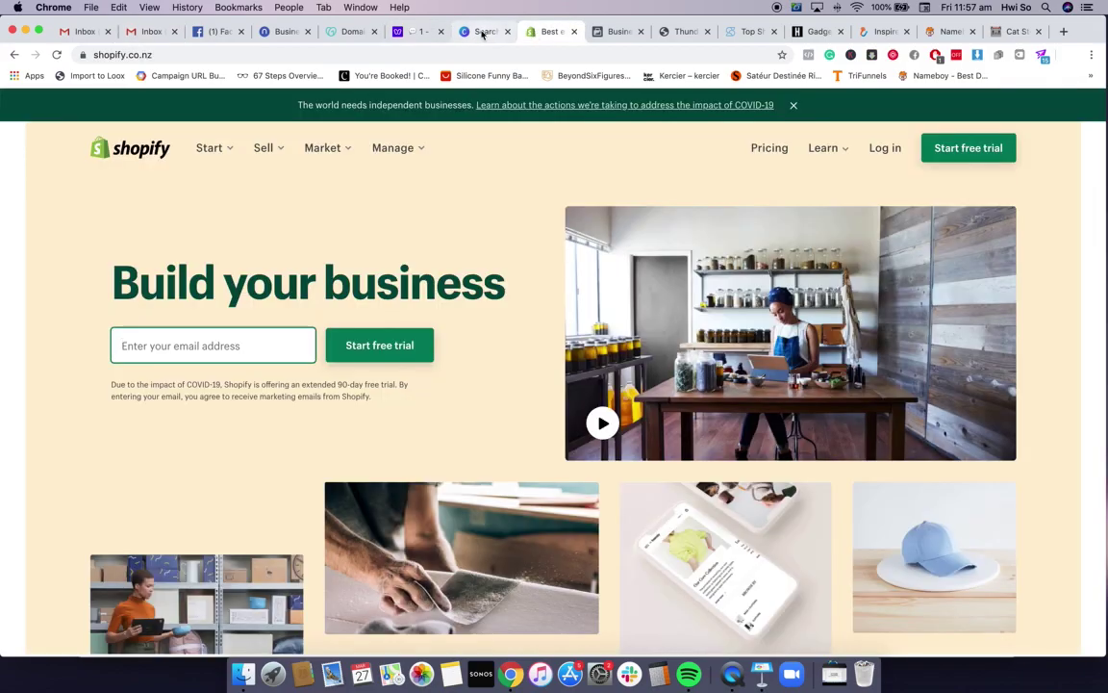
Start the free trial with the new Gmail address, a password, and store name 'Homely Goods Store'
{"action": "left_click", "coordinate": [242, 347]}
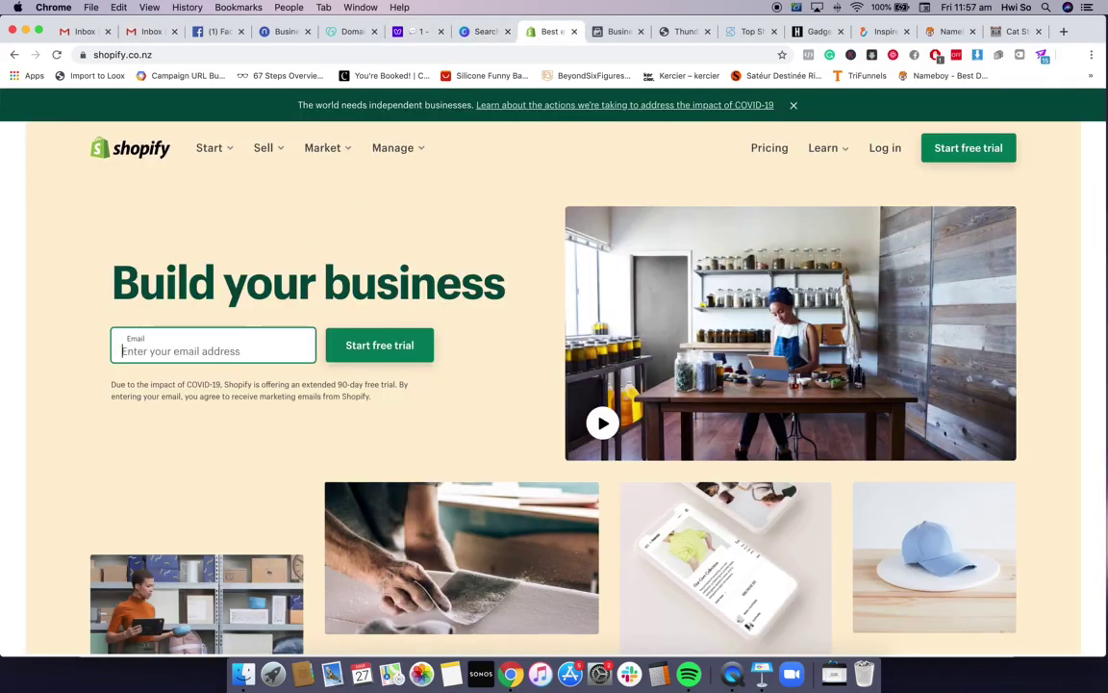
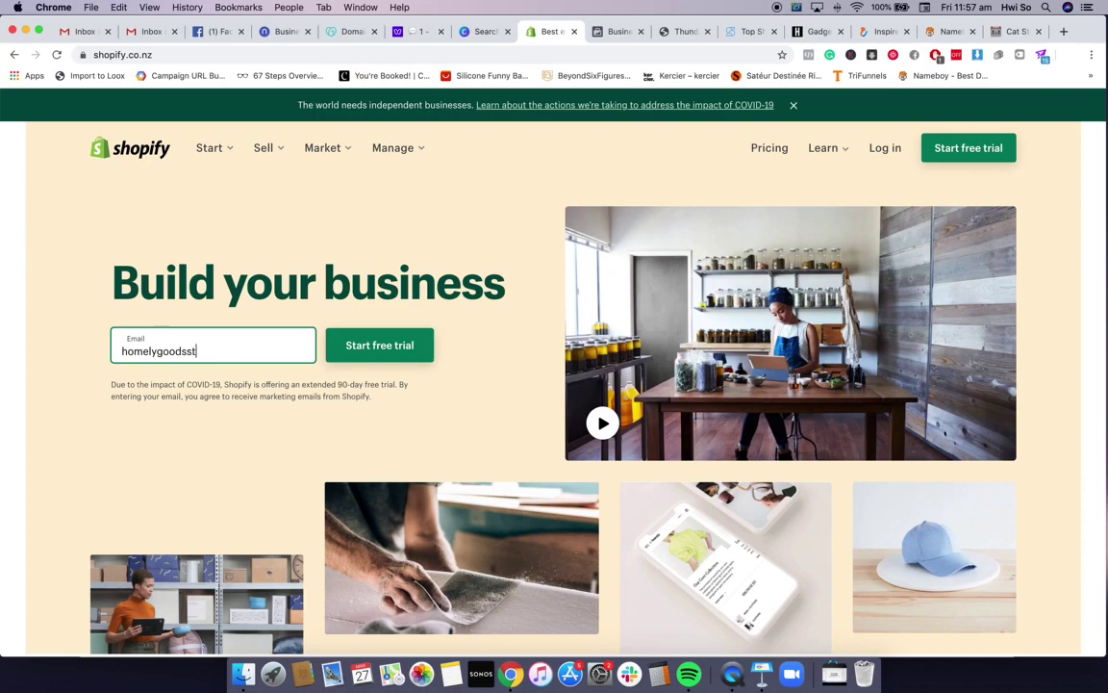
{"action": "left_click", "coordinate": [381, 359]}
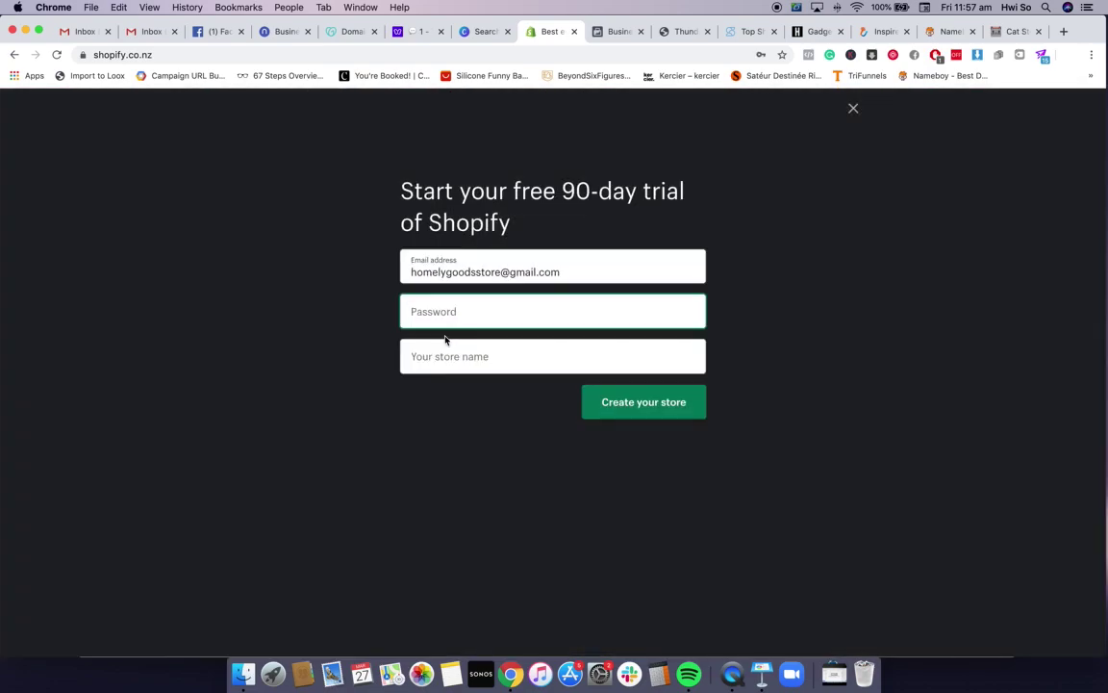
{"action": "type", "text": "•••••"}
{"action": "key", "text": "Tab"}
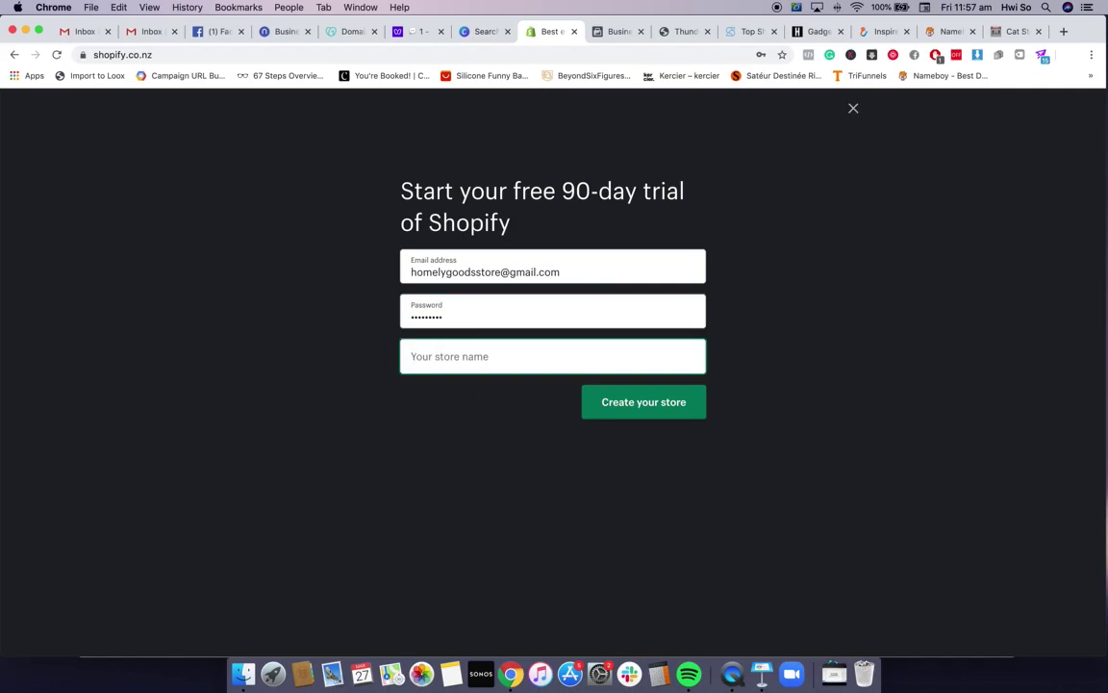
{"action": "type", "text": "Homely Goods "}
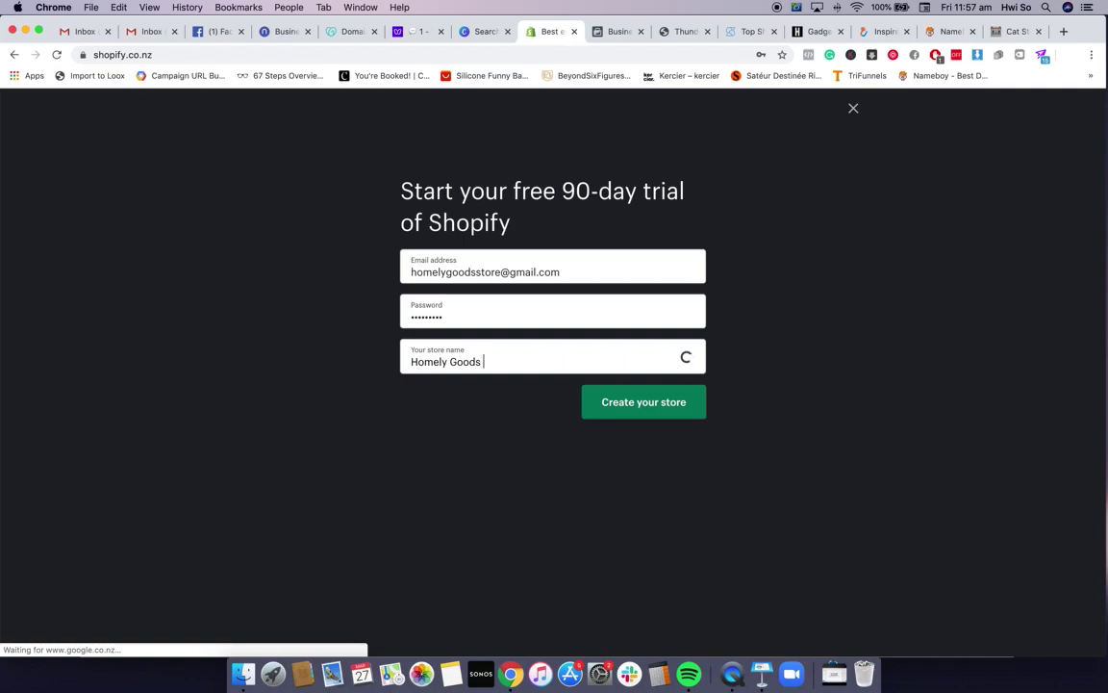
{"action": "type", "text": "Store"}
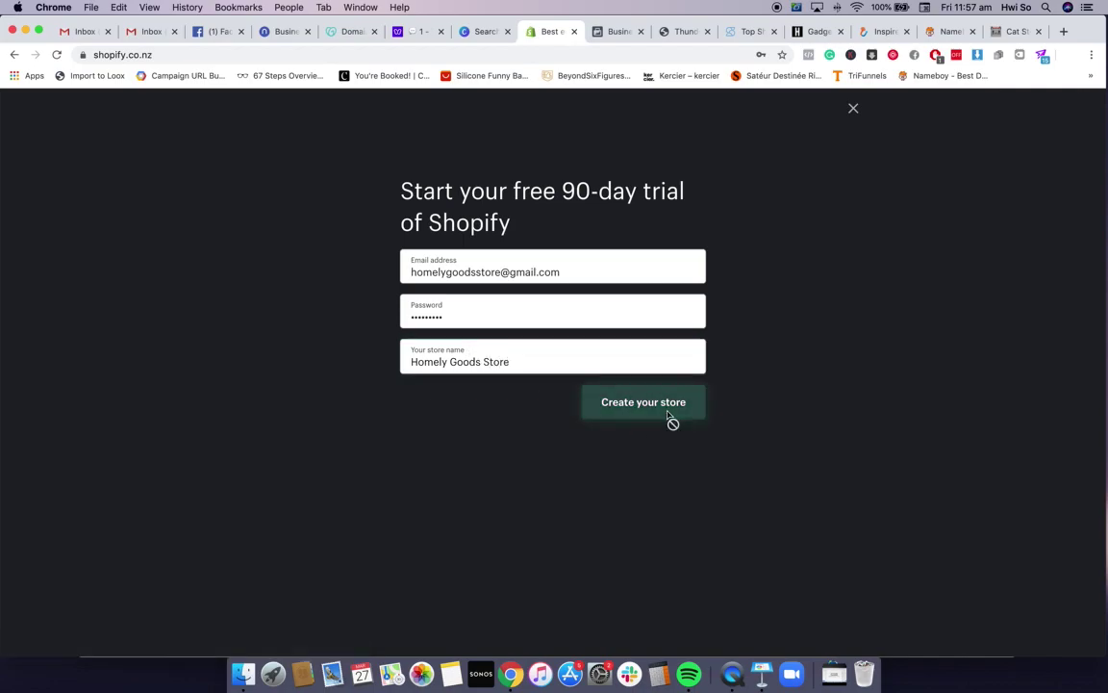
{"action": "left_click", "coordinate": [669, 420]}
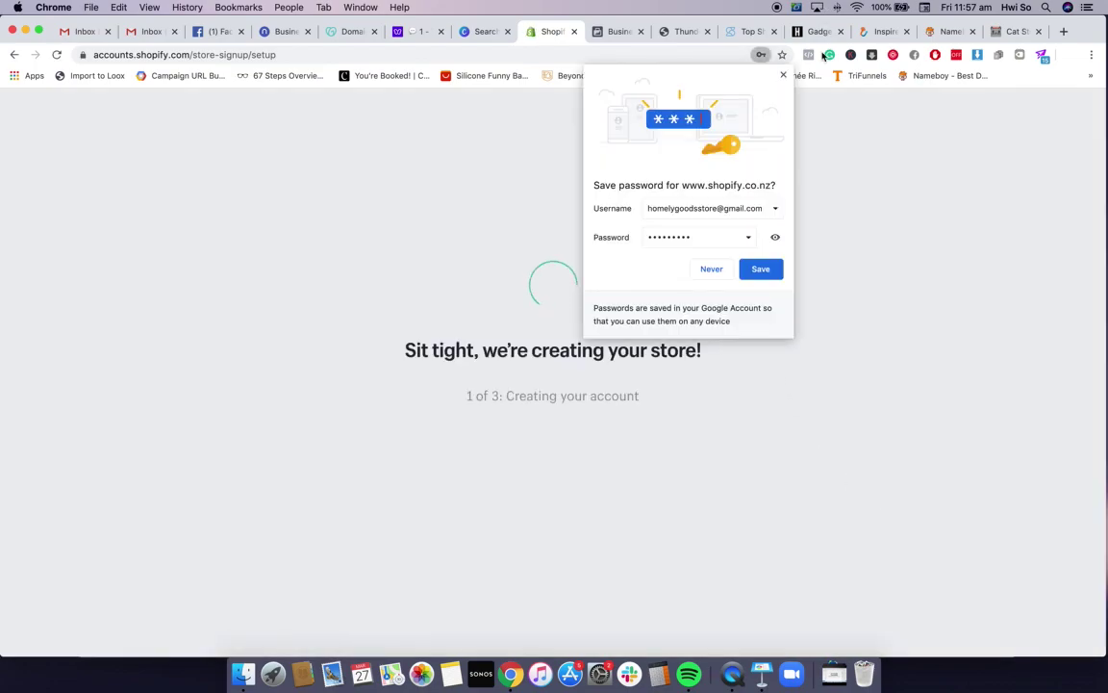
Save the login in Chrome, point out the '90 Days free' and 'Customise theme' slide notes, then return
{"action": "left_click", "coordinate": [760, 268]}
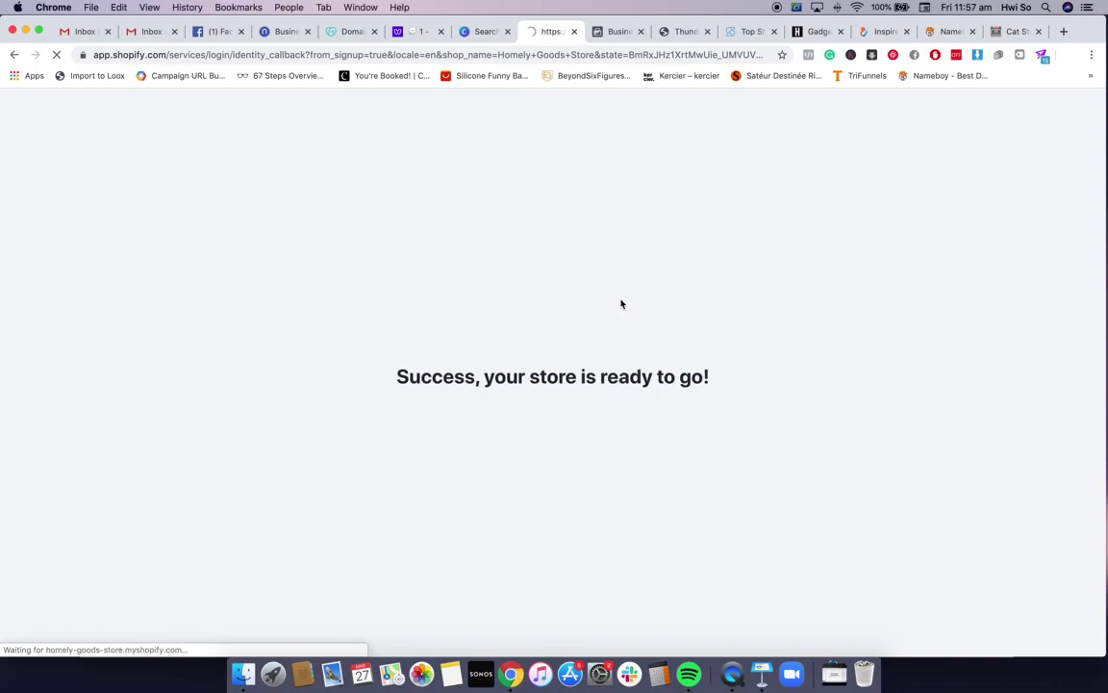
{"action": "left_click", "coordinate": [760, 674]}
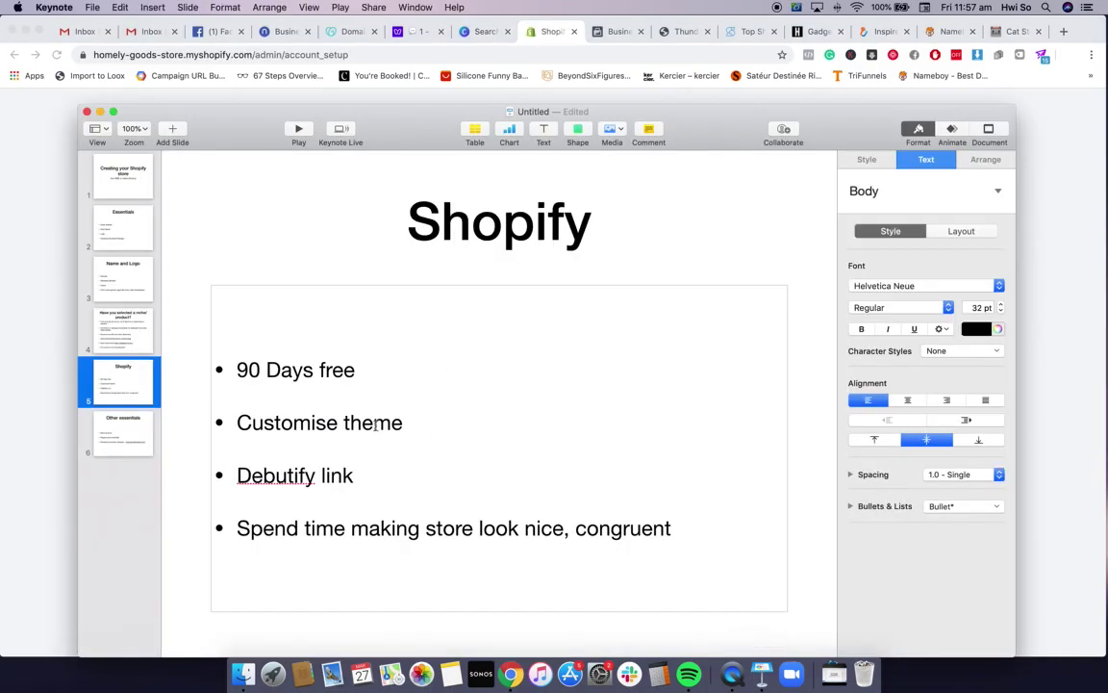
{"action": "triple_click", "coordinate": [359, 372]}
{"action": "left_click_drag", "start_coordinate": [427, 426], "coordinate": [249, 423]}
{"action": "left_click", "coordinate": [405, 421]}
{"action": "left_click", "coordinate": [1021, 284]}
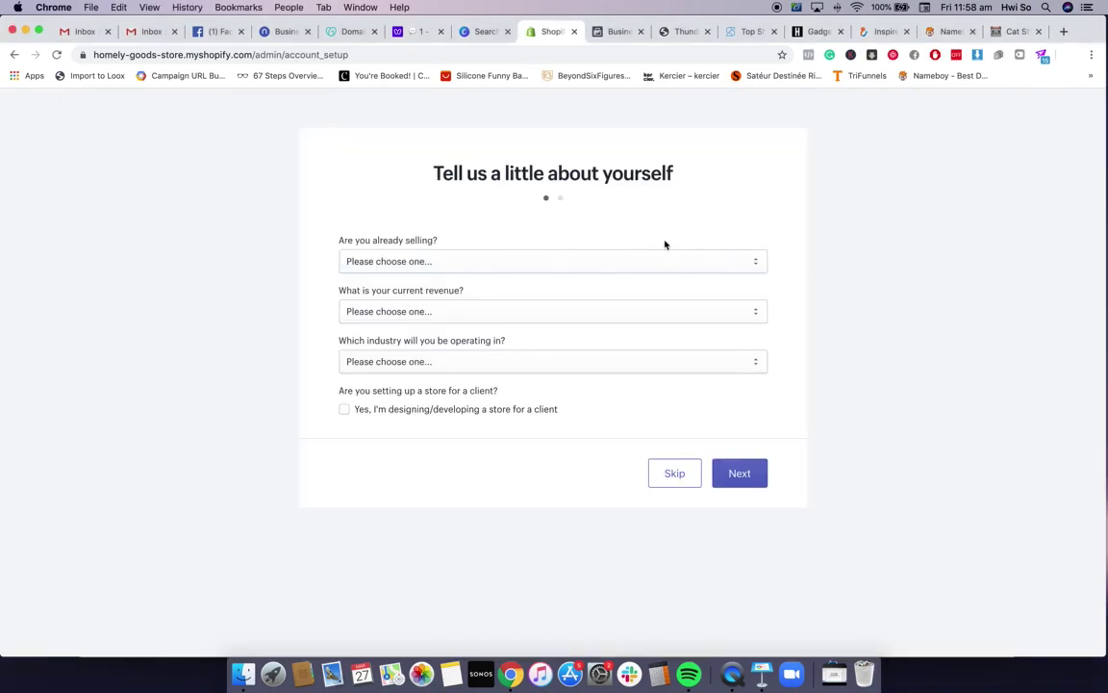
Skip the 'Tell us a little about yourself' seller questions without answering
{"action": "left_click", "coordinate": [619, 262]}
{"action": "left_click", "coordinate": [604, 420]}
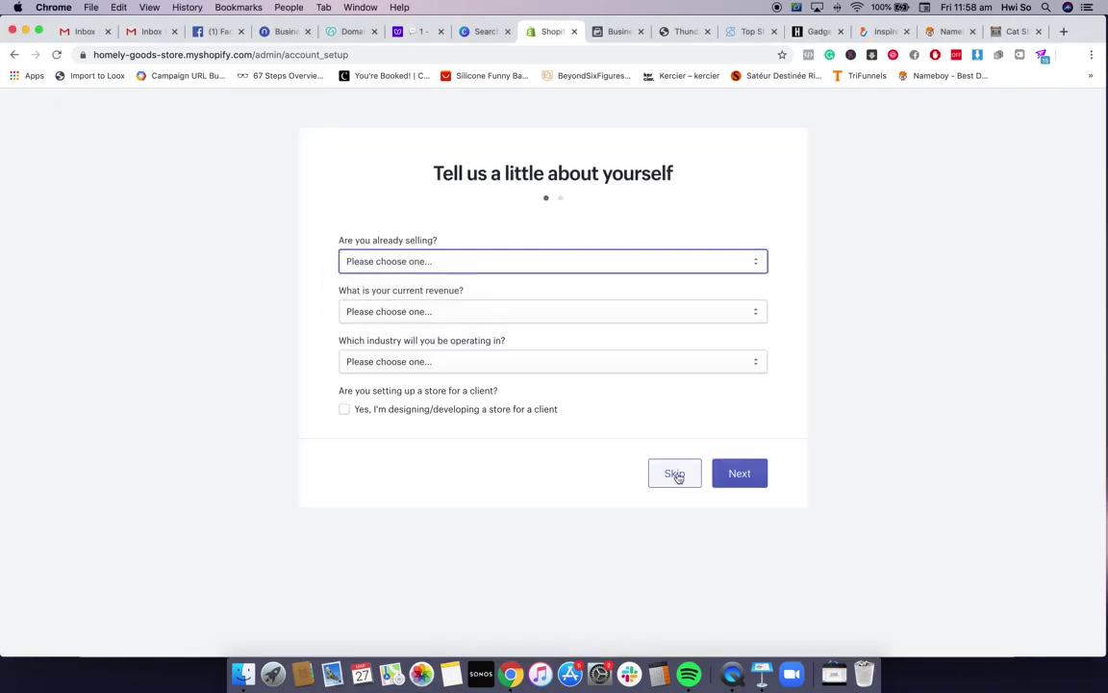
{"action": "left_click", "coordinate": [676, 475]}
{"action": "scroll", "coordinate": [677, 475], "scroll_direction": "down", "scroll_amount": 2}
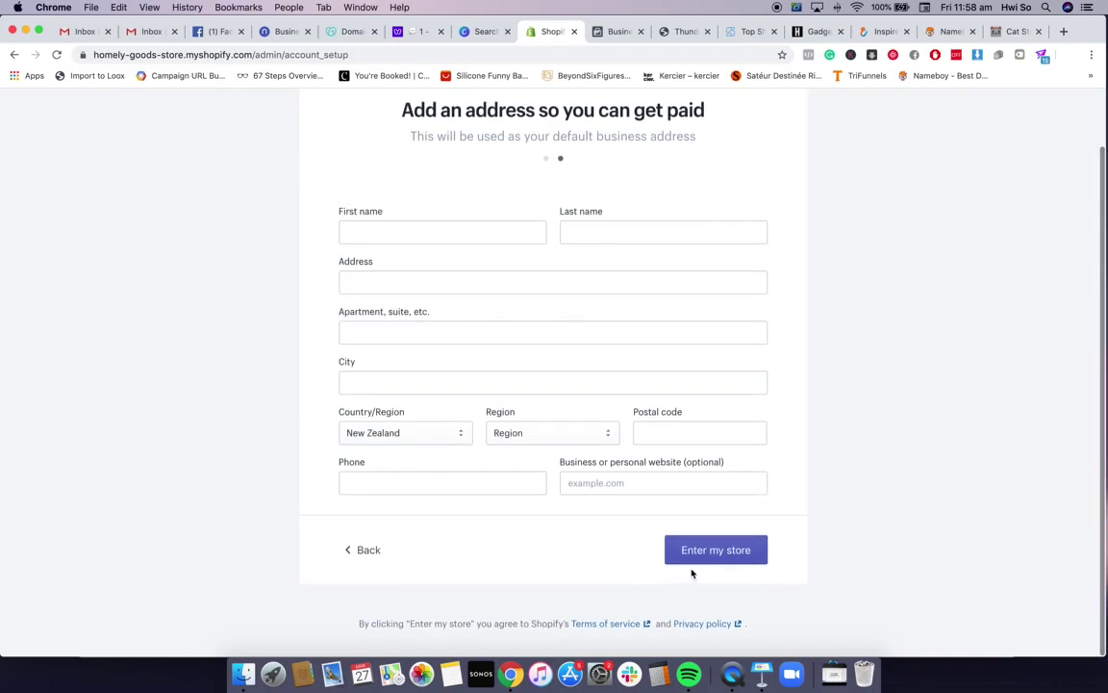
Enter the owner's first and last name, autofill the saved business address, and enter the store
{"action": "left_click", "coordinate": [501, 240]}
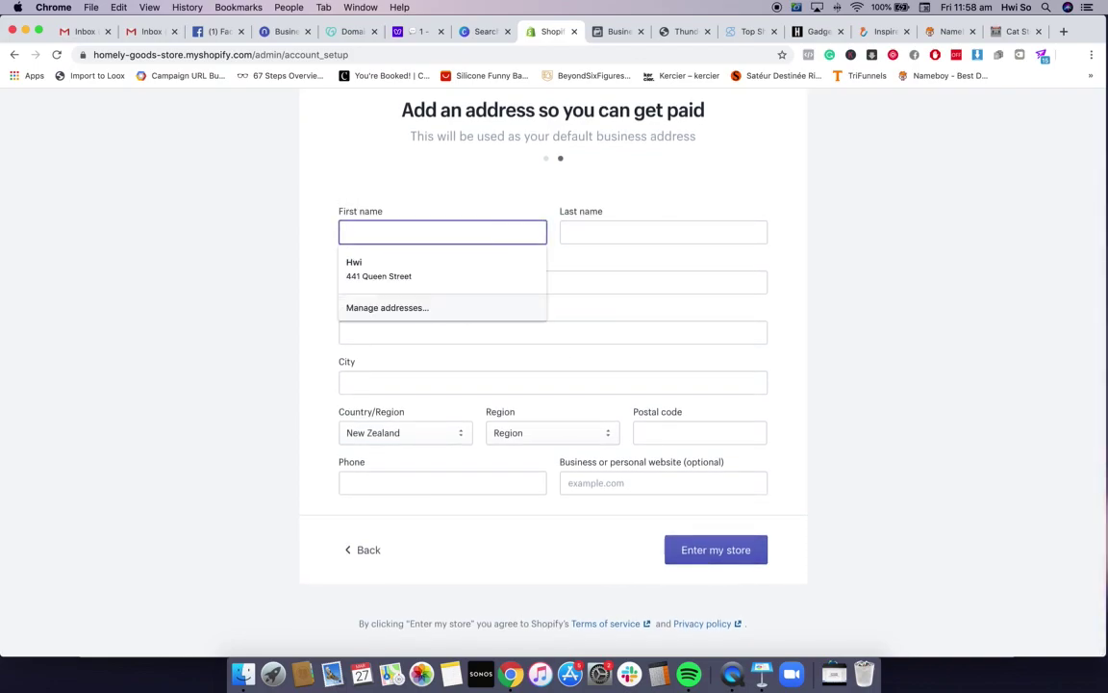
{"action": "key", "text": "Tab"}
{"action": "key", "text": "Tab"}
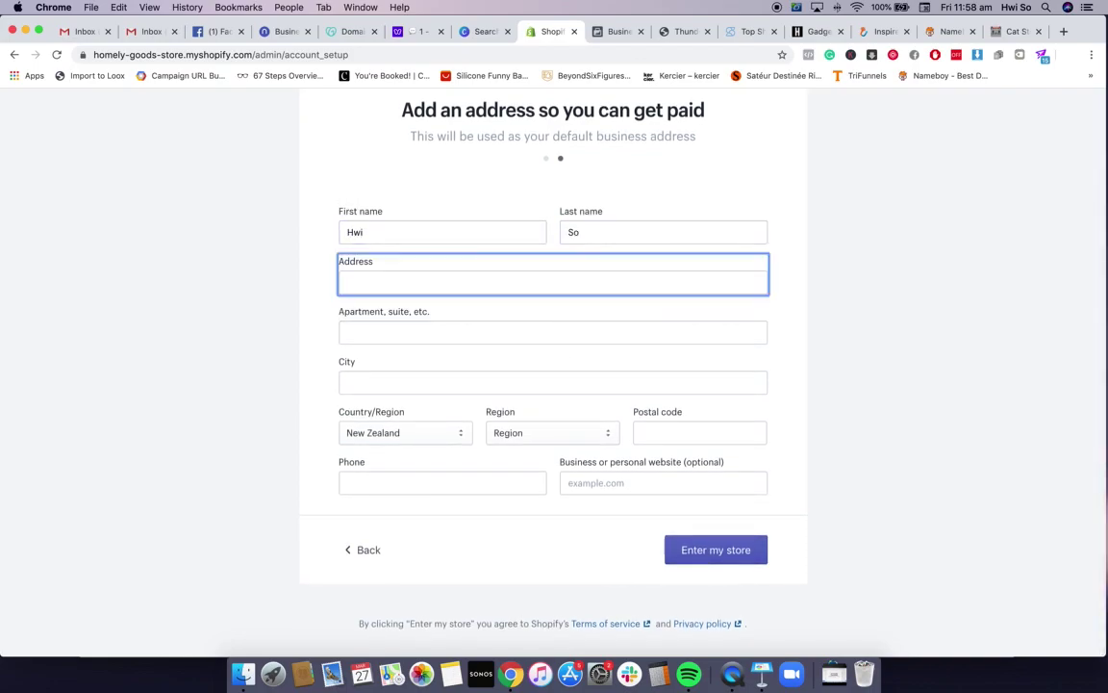
{"action": "key", "text": "Down"}
{"action": "key", "text": "Return"}
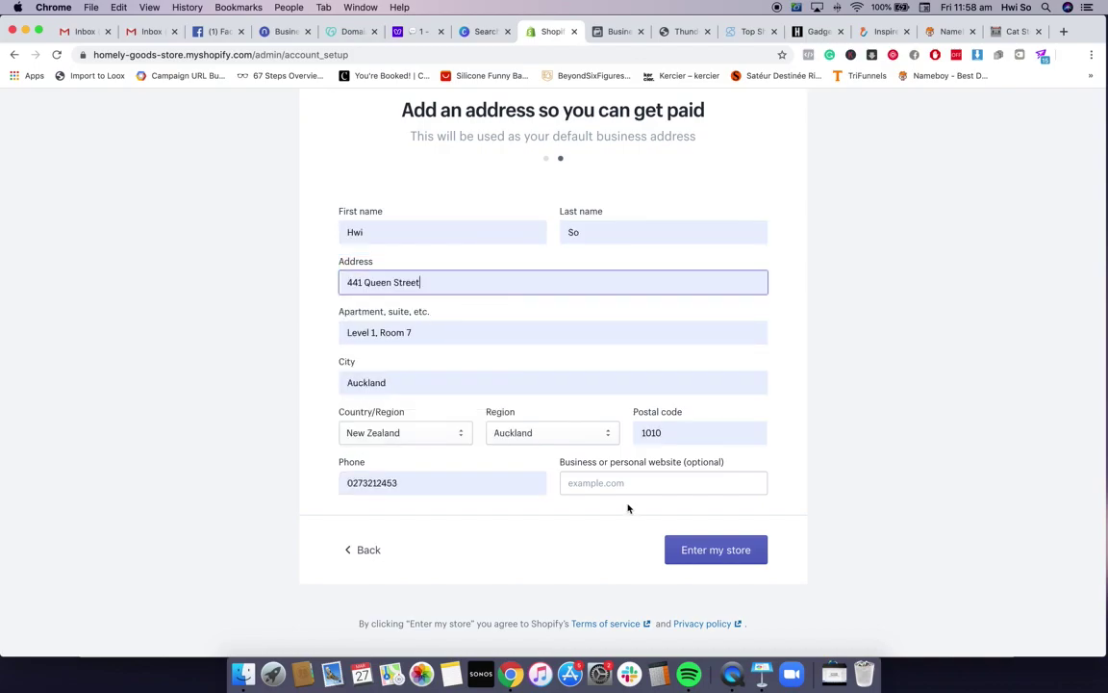
{"action": "left_click", "coordinate": [723, 558]}
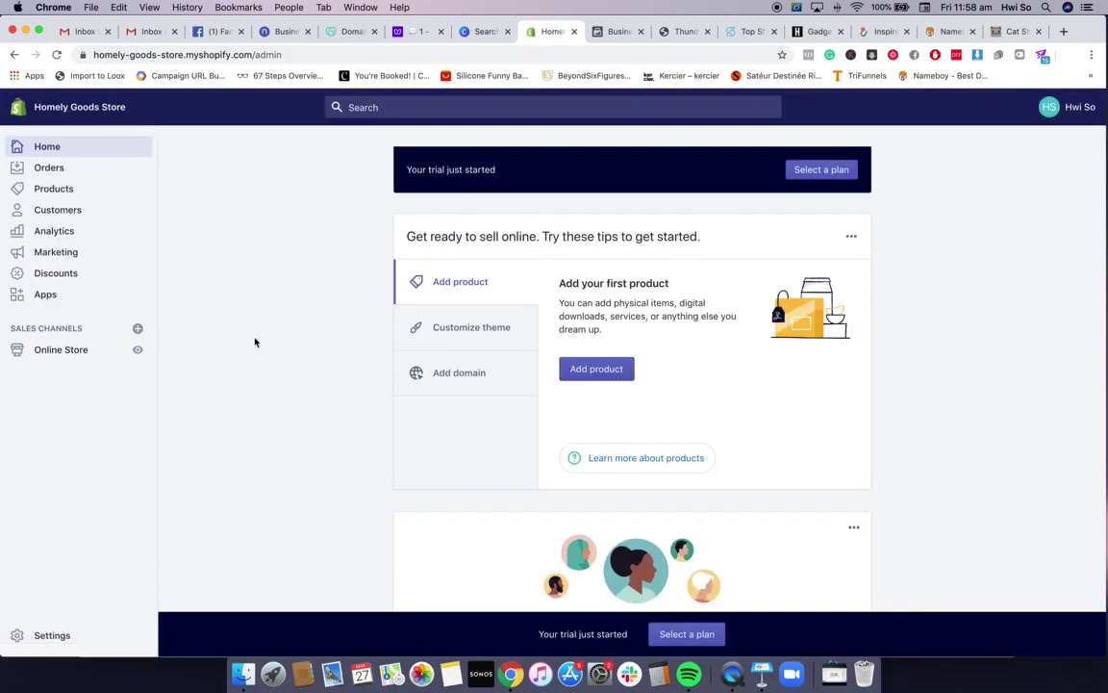
Open Online Store under Sales Channels to reach the Themes page with Debut as current theme
{"action": "left_click", "coordinate": [84, 362]}
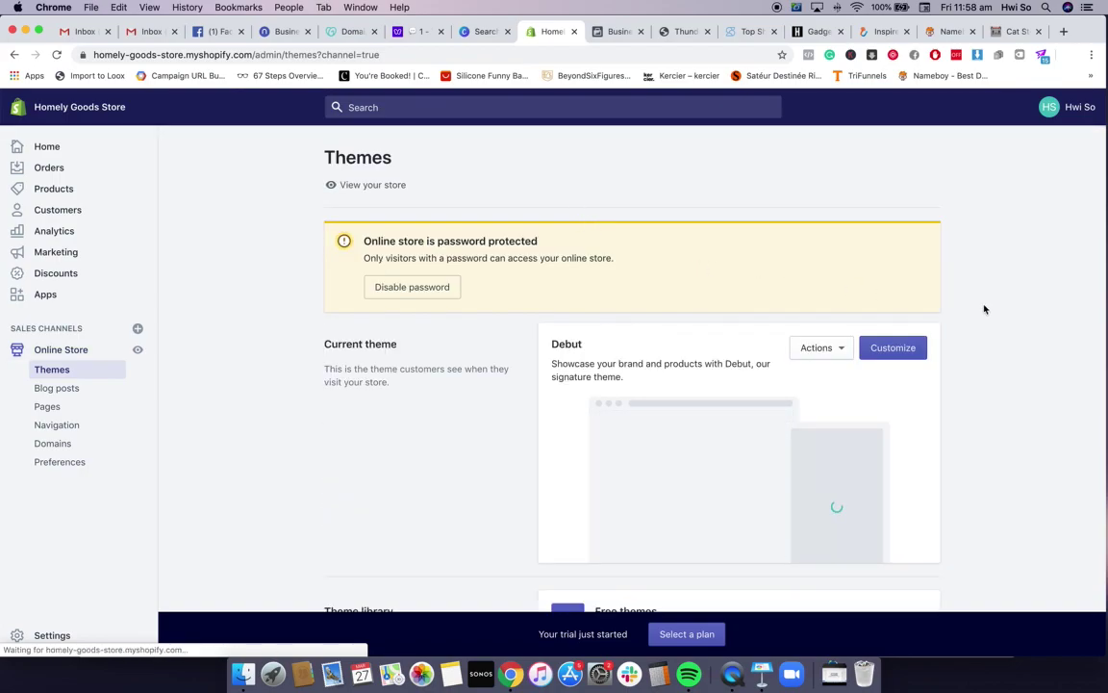
Check the actions available for the current Debut theme, then dismiss the list
{"action": "scroll", "coordinate": [983, 309], "scroll_direction": "down", "scroll_amount": 3}
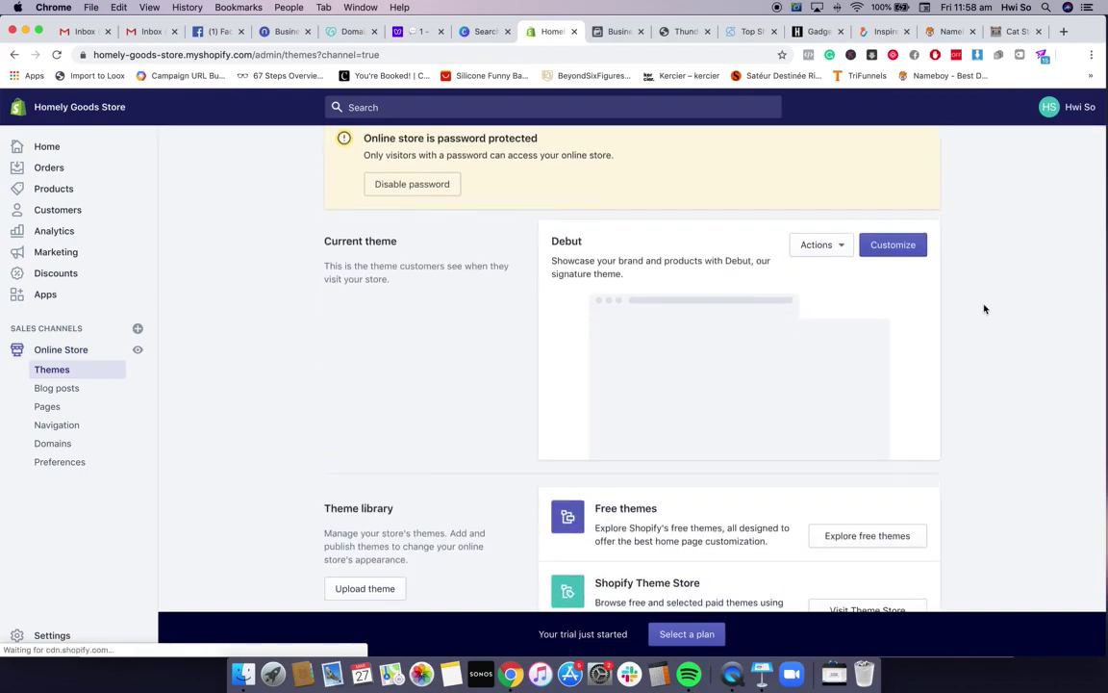
{"action": "left_click", "coordinate": [839, 230]}
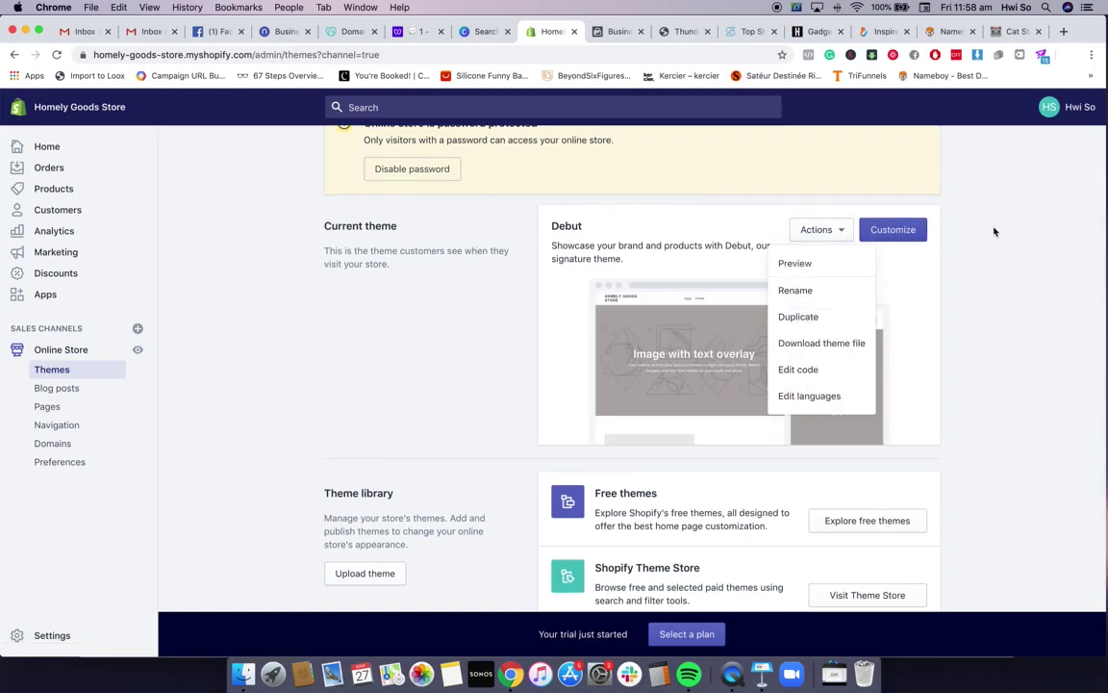
{"action": "left_click", "coordinate": [954, 395]}
Browse the Explore free themes gallery down to Brooklyn and Minimal, then close it
{"action": "scroll", "coordinate": [955, 396], "scroll_direction": "down", "scroll_amount": 1}
{"action": "left_click", "coordinate": [868, 478]}
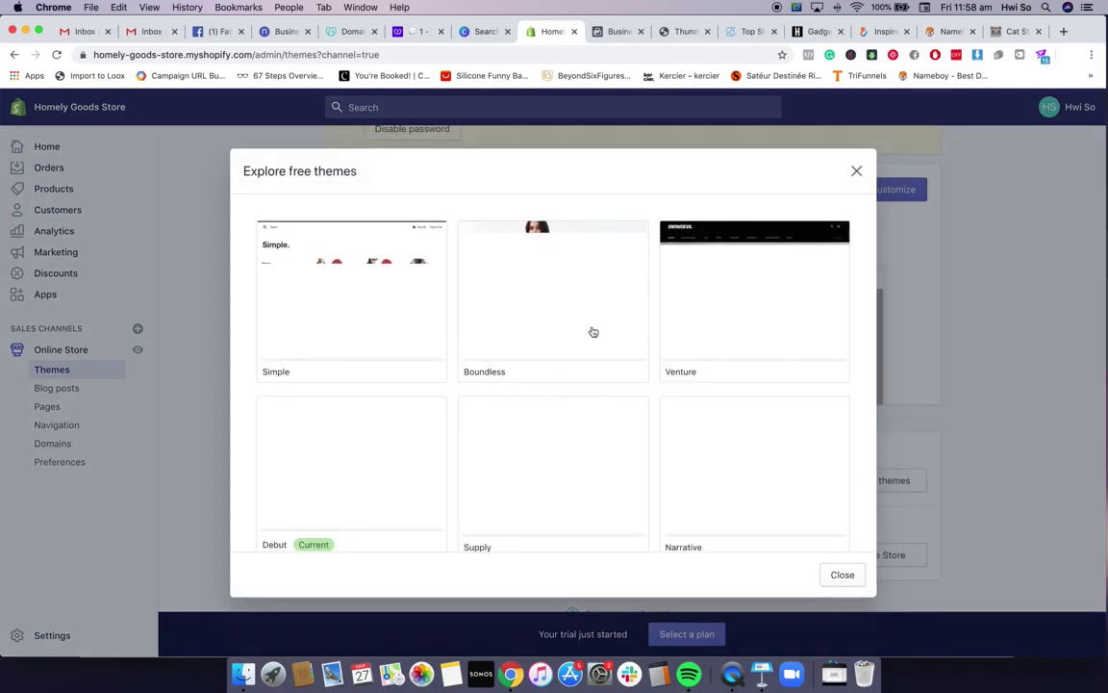
{"action": "scroll", "coordinate": [615, 361], "scroll_direction": "down", "scroll_amount": 5}
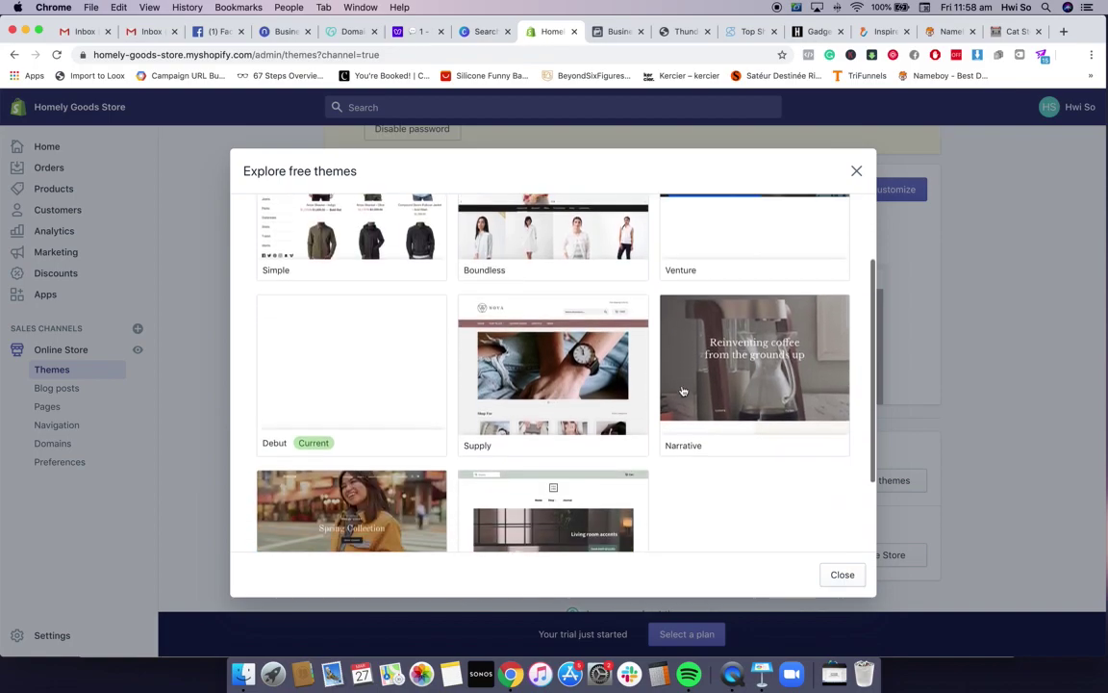
{"action": "scroll", "coordinate": [592, 369], "scroll_direction": "down", "scroll_amount": 1}
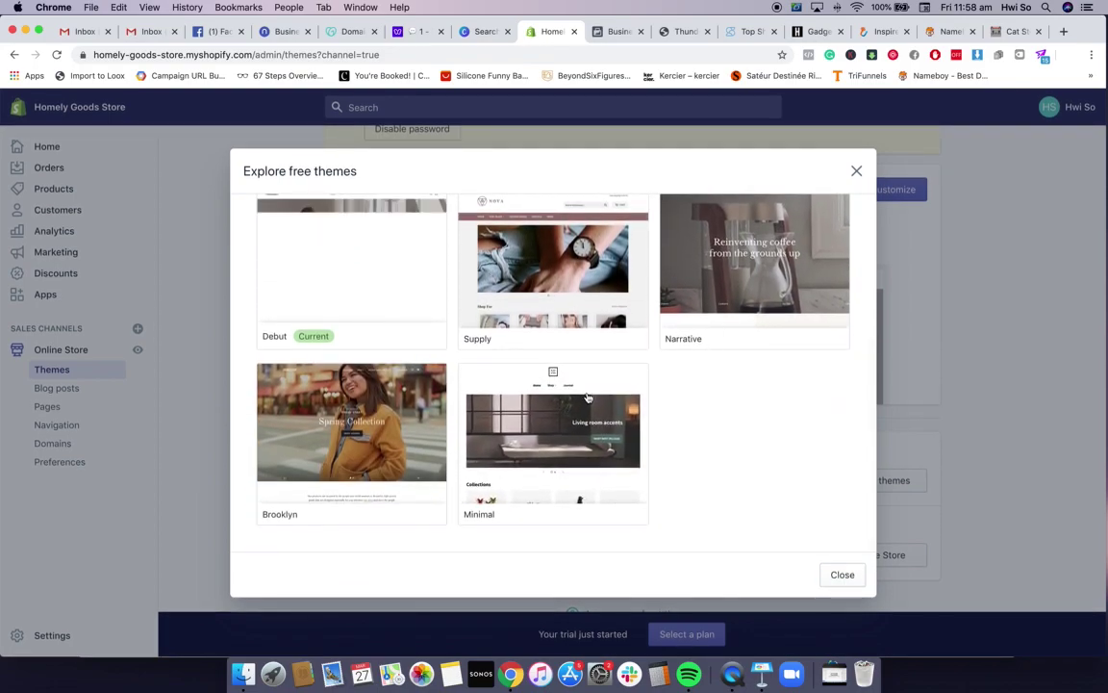
{"action": "scroll", "coordinate": [486, 220], "scroll_direction": "up", "scroll_amount": 4}
{"action": "scroll", "coordinate": [485, 220], "scroll_direction": "up", "scroll_amount": 2}
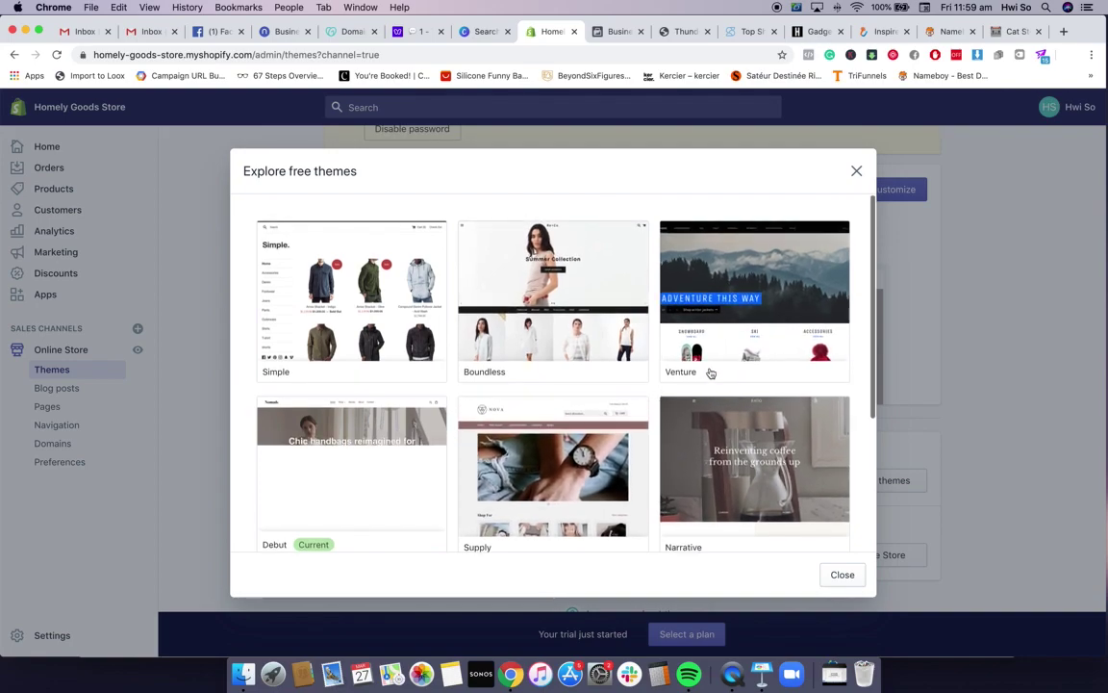
{"action": "left_click", "coordinate": [840, 577]}
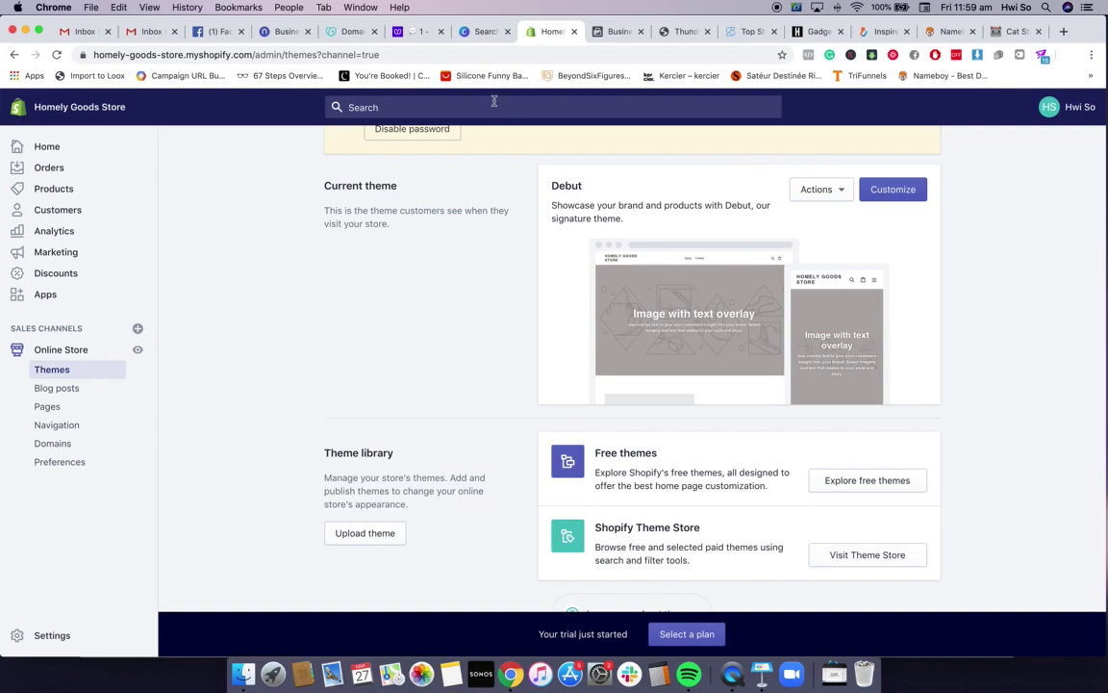
{"action": "left_click", "coordinate": [418, 32]}
Scroll the debutify.com landing page down to its product demo, then go back to the Shopify admin
{"action": "left_click", "coordinate": [417, 55]}
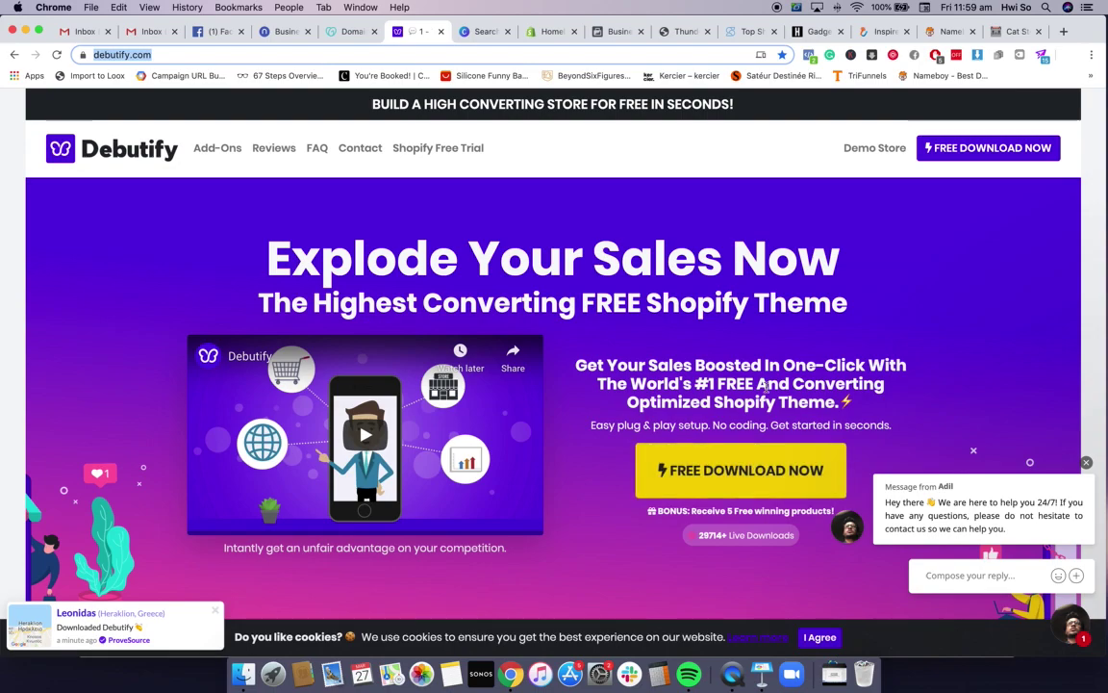
{"action": "left_click", "coordinate": [547, 34]}
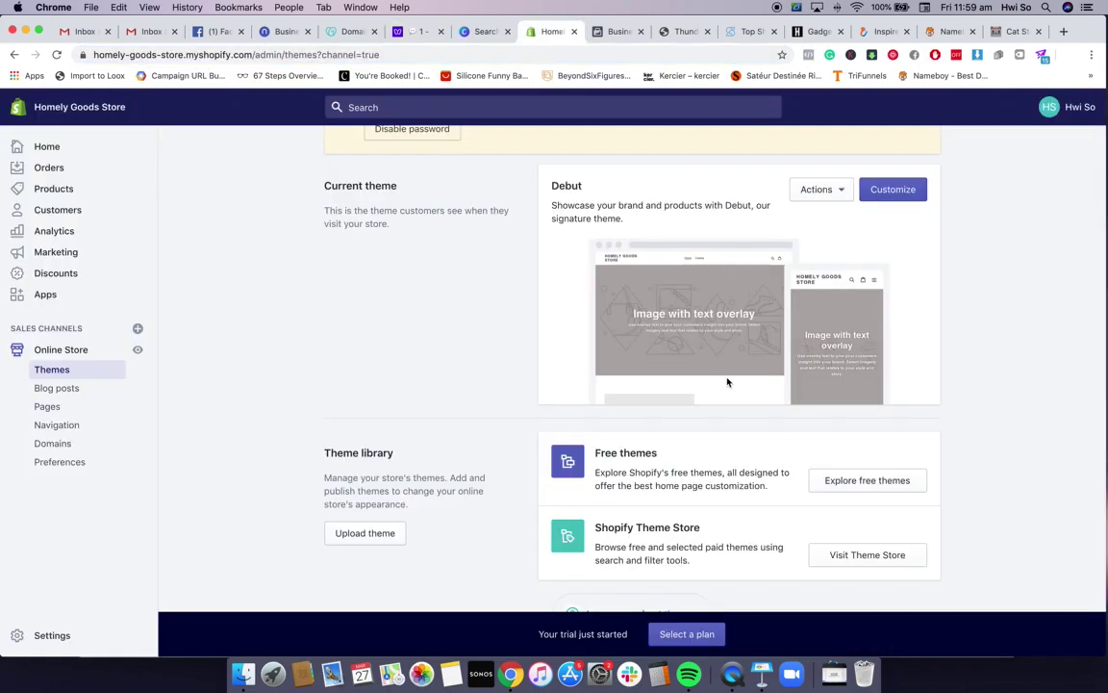
{"action": "left_click", "coordinate": [420, 34]}
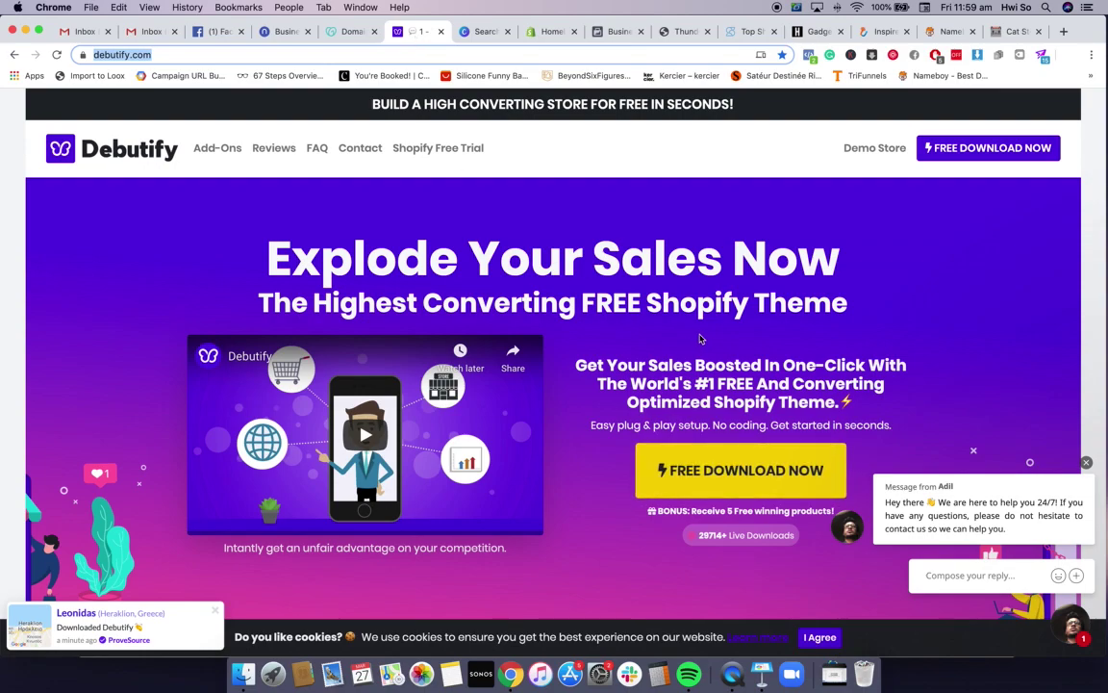
{"action": "scroll", "coordinate": [700, 339], "scroll_direction": "down", "scroll_amount": 1}
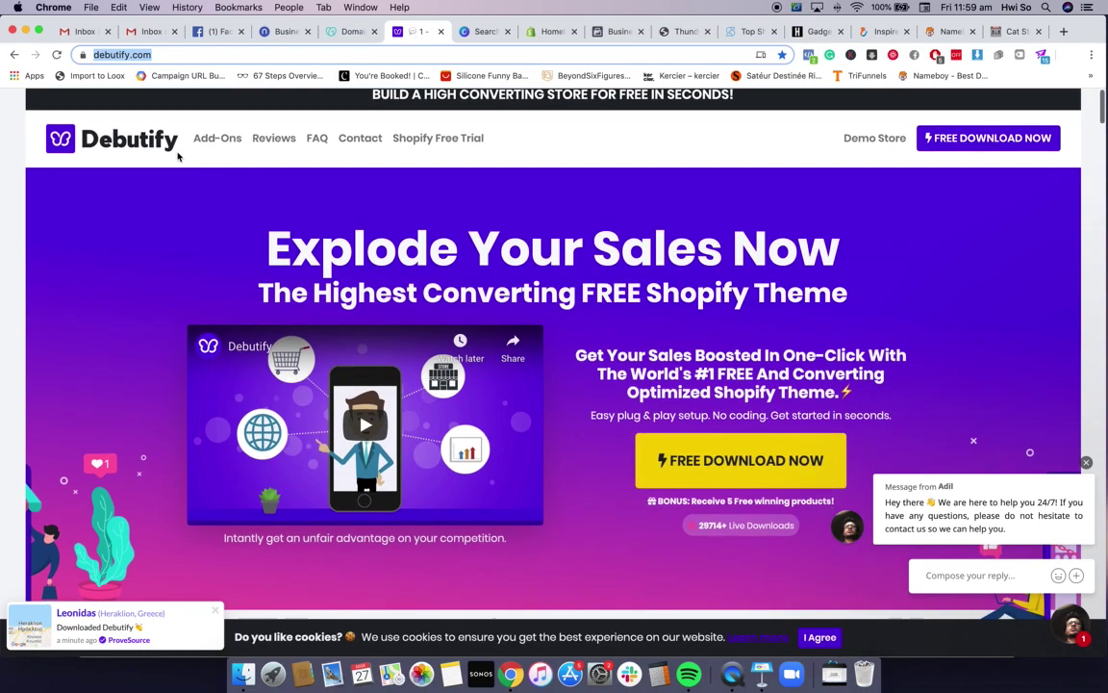
{"action": "scroll", "coordinate": [144, 160], "scroll_direction": "down", "scroll_amount": 1}
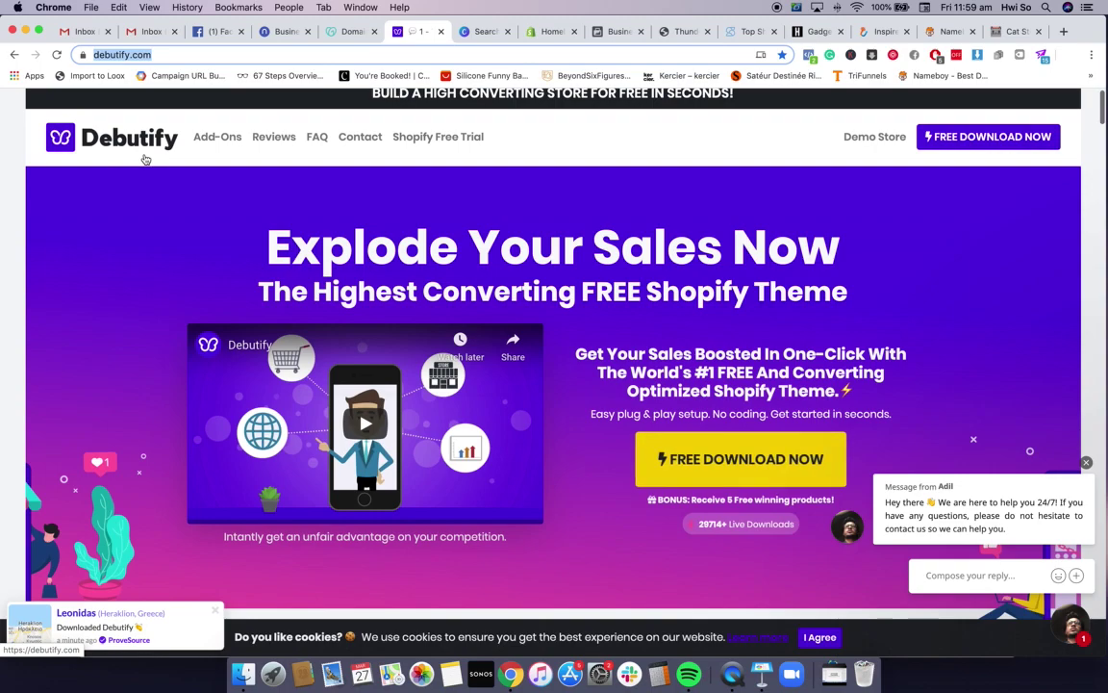
{"action": "scroll", "coordinate": [144, 159], "scroll_direction": "down", "scroll_amount": 1}
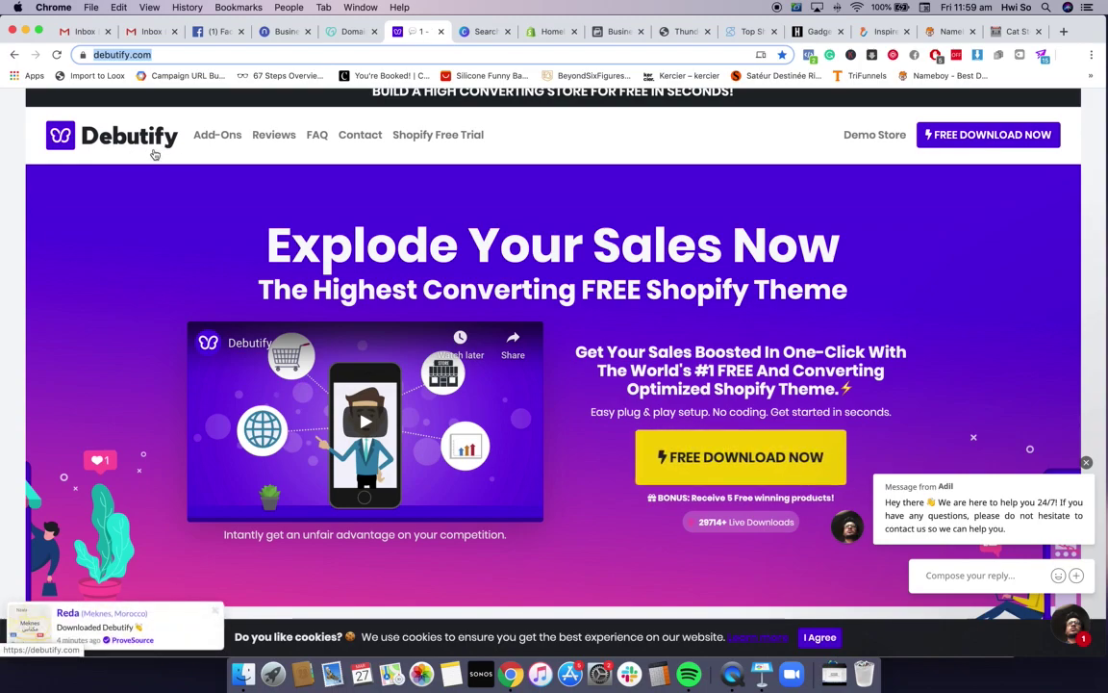
{"action": "scroll", "coordinate": [737, 344], "scroll_direction": "down", "scroll_amount": 2}
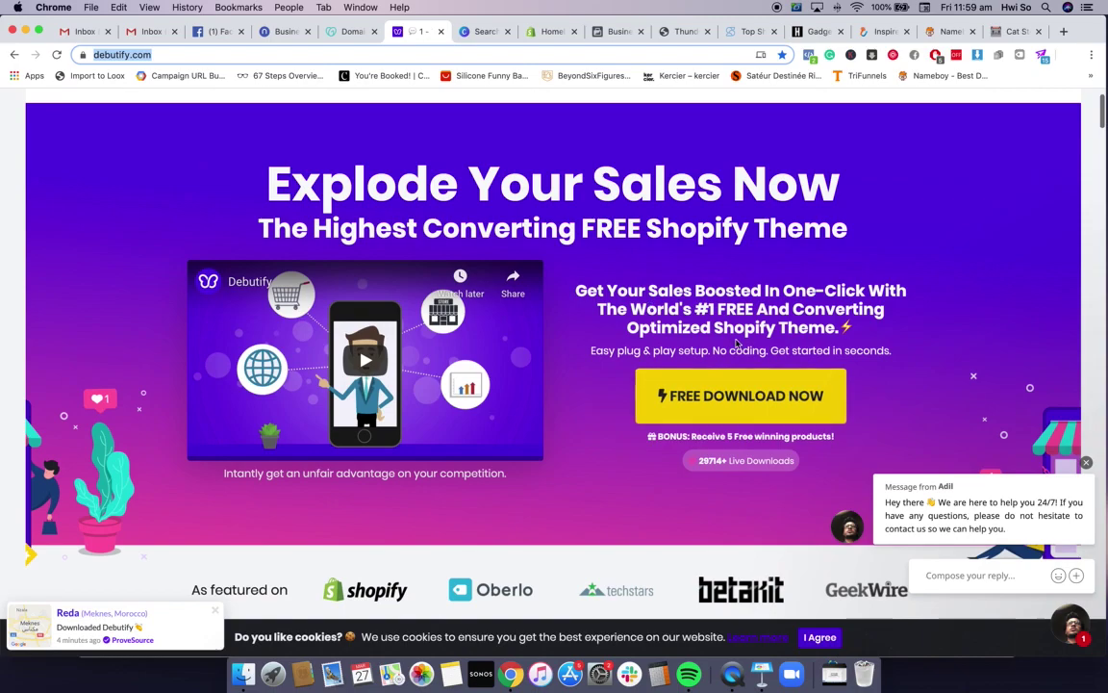
{"action": "scroll", "coordinate": [734, 348], "scroll_direction": "down", "scroll_amount": 7}
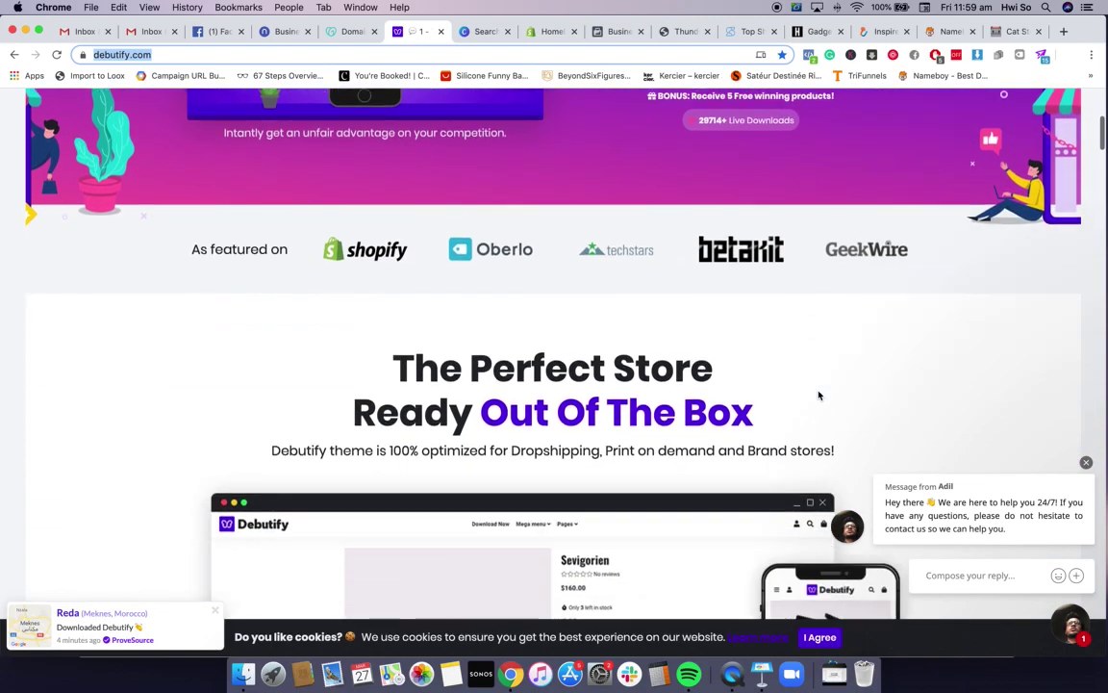
{"action": "scroll", "coordinate": [819, 394], "scroll_direction": "down", "scroll_amount": 9}
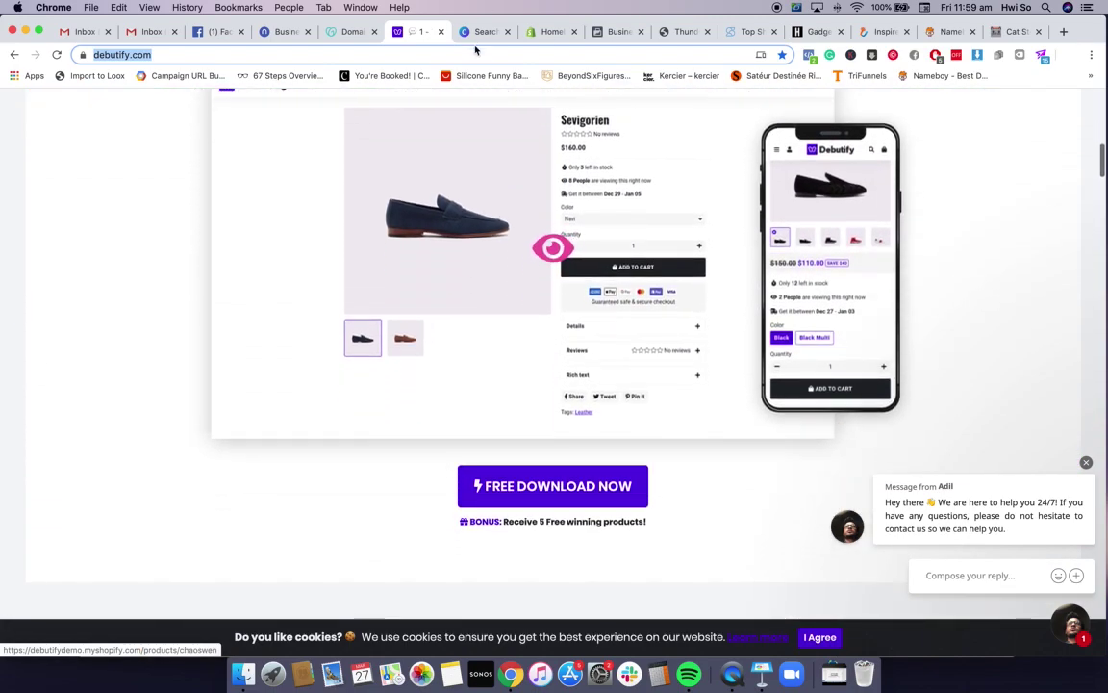
{"action": "left_click", "coordinate": [546, 31]}
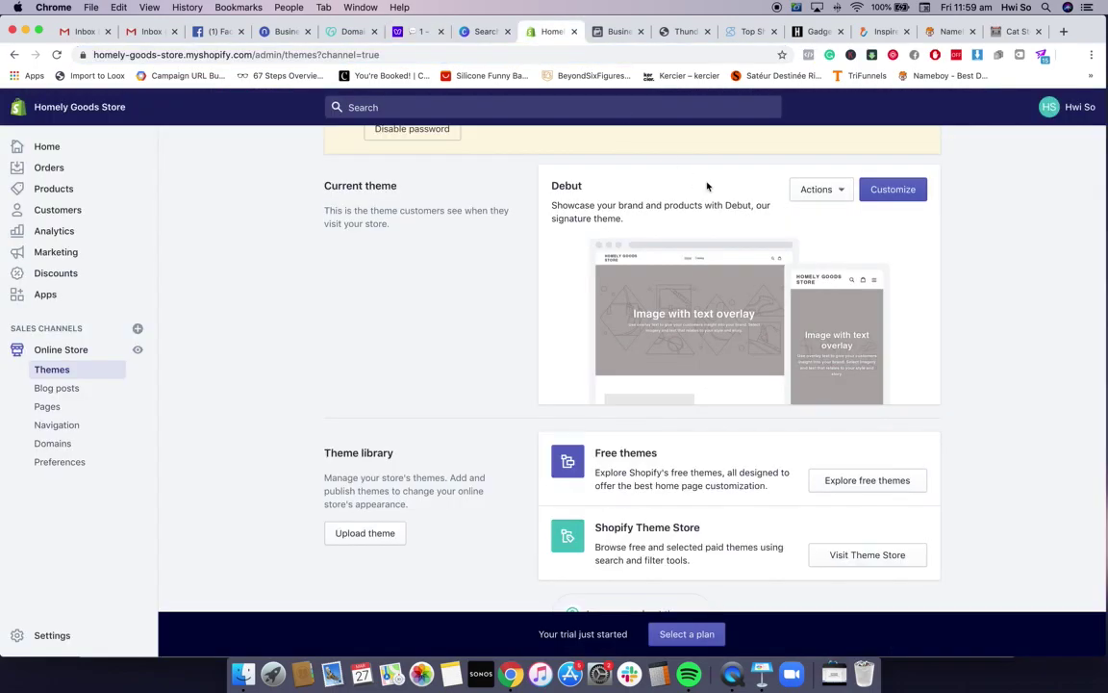
{"action": "left_click", "coordinate": [872, 482]}
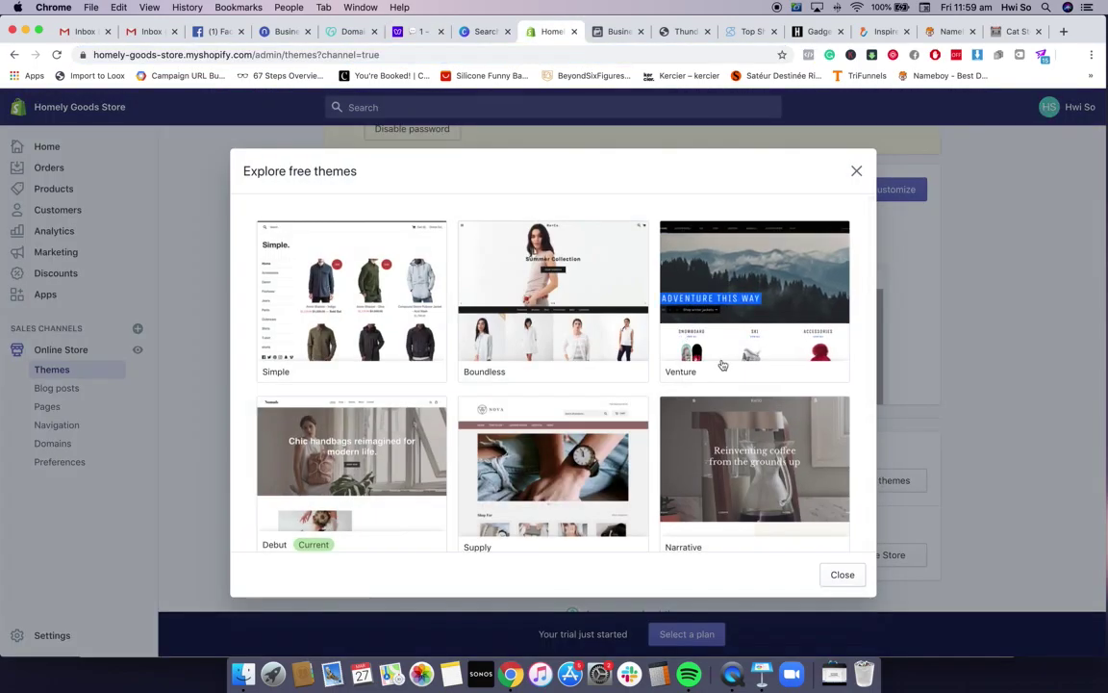
{"action": "scroll", "coordinate": [722, 364], "scroll_direction": "down", "scroll_amount": 5}
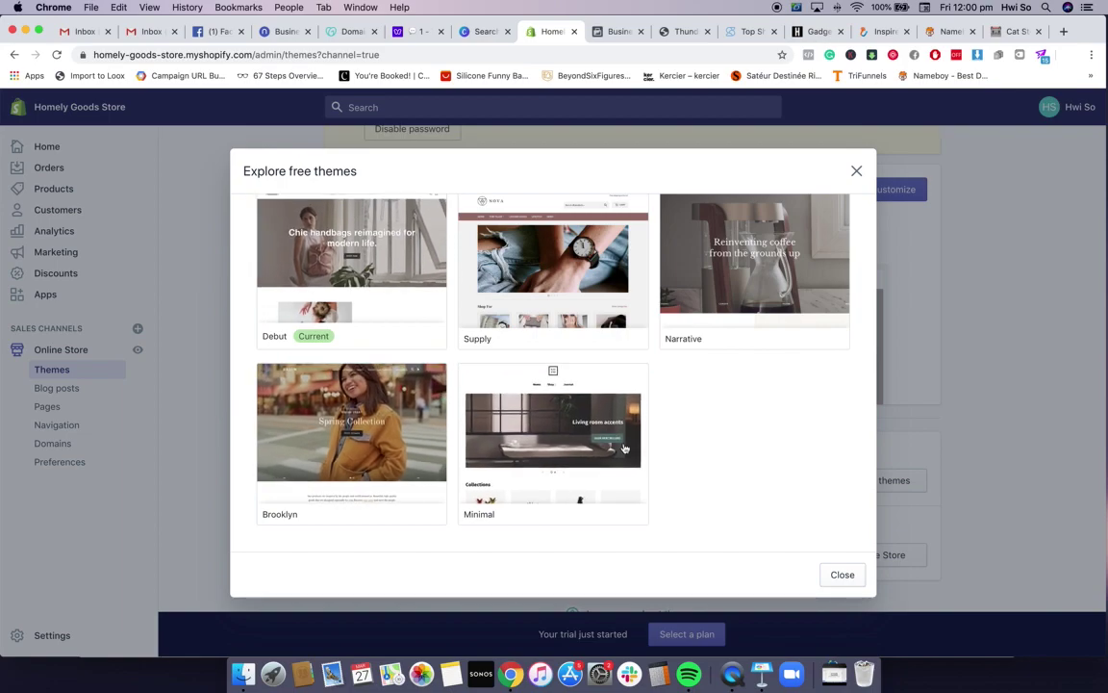
{"action": "scroll", "coordinate": [673, 452], "scroll_direction": "up", "scroll_amount": 5}
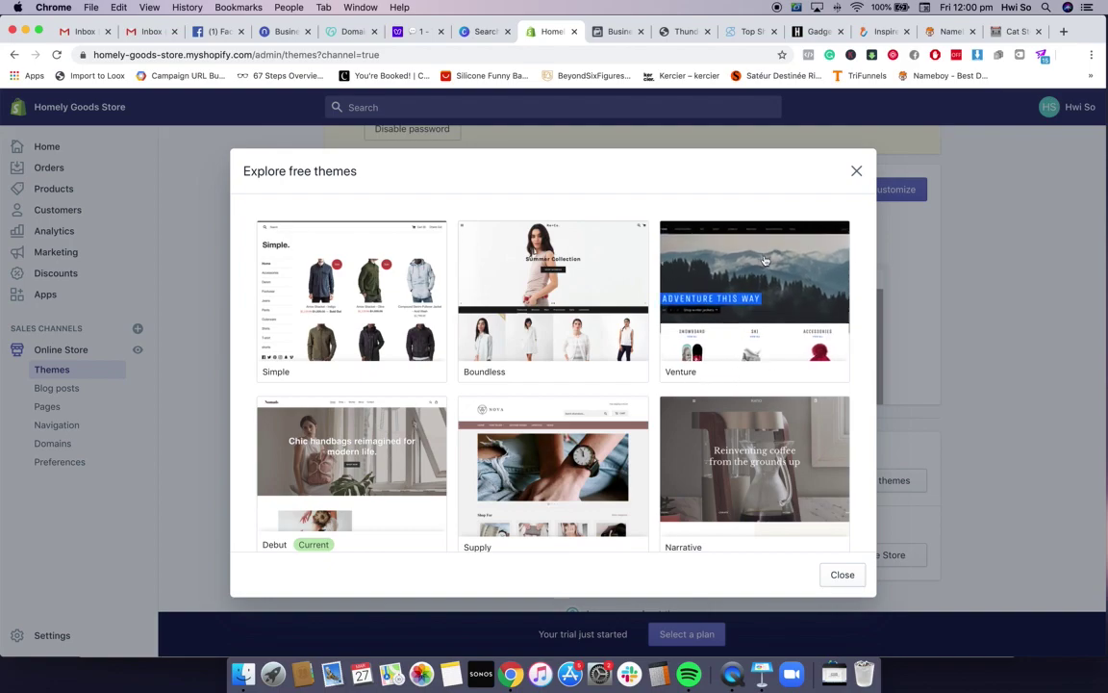
{"action": "scroll", "coordinate": [640, 341], "scroll_direction": "down", "scroll_amount": 5}
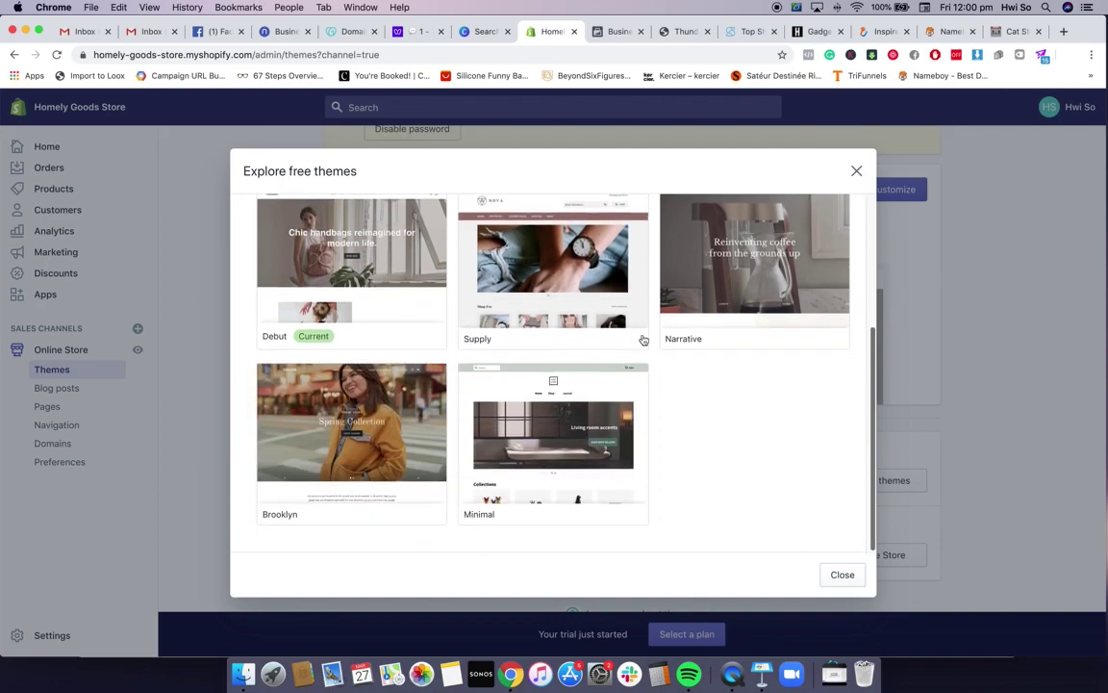
{"action": "left_click", "coordinate": [856, 170]}
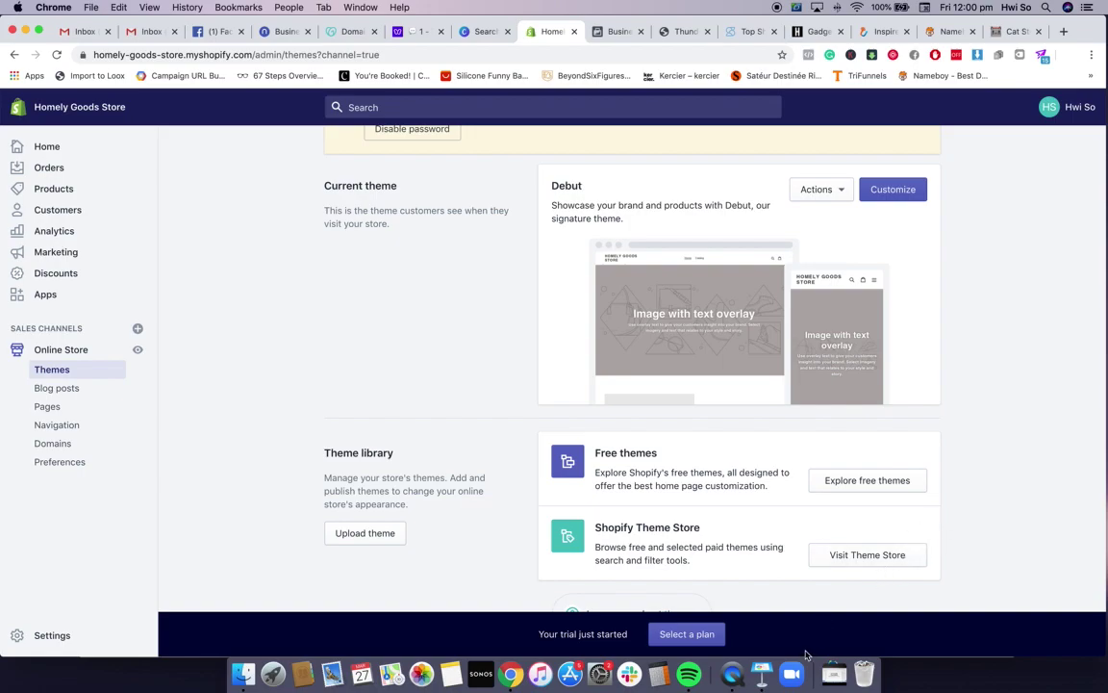
Bring Keynote forward and show slide 6, 'Other essentials'
{"action": "left_click", "coordinate": [761, 676]}
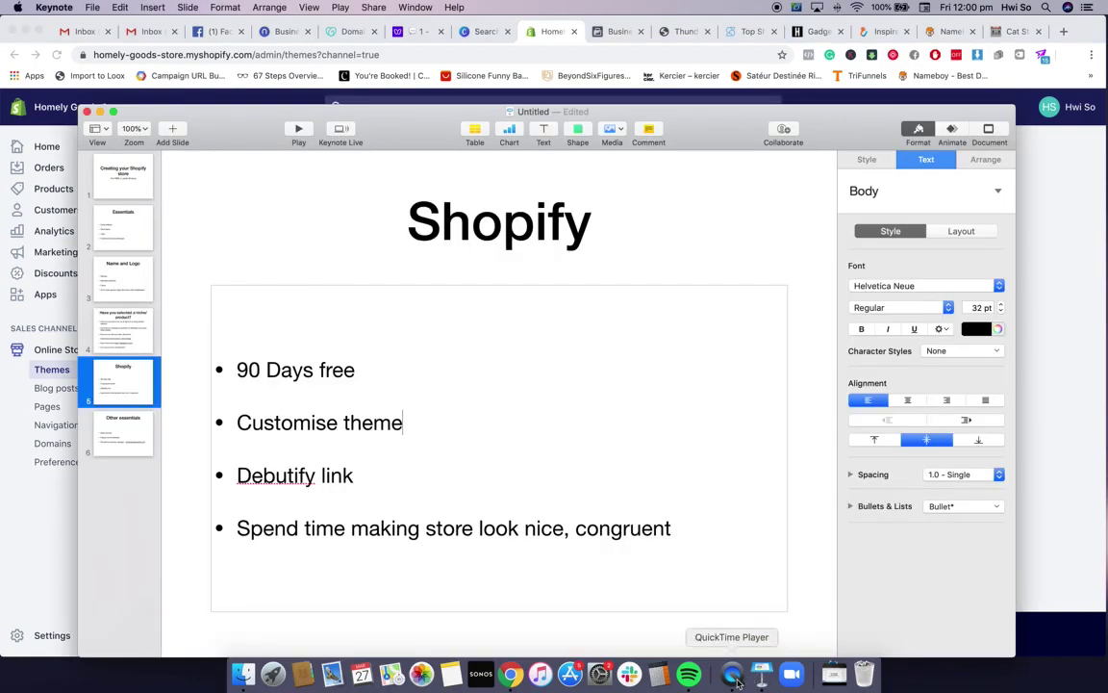
{"action": "left_click", "coordinate": [132, 430]}
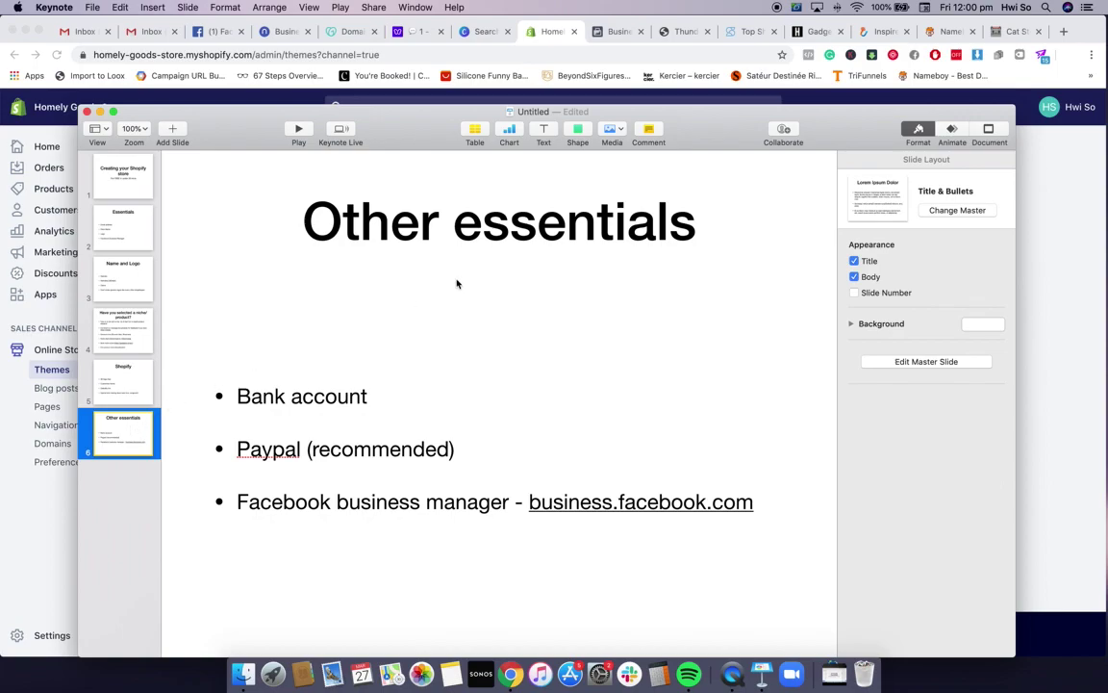